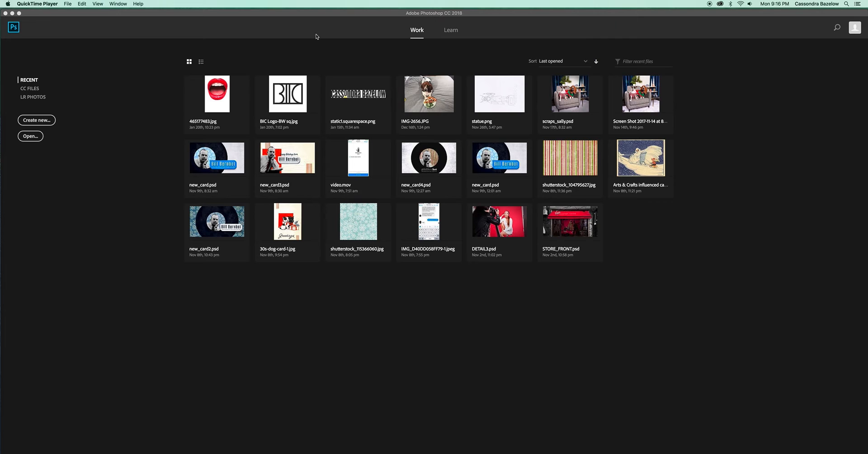
Step: Create a new 8.5 × 11 inch document at 300 pixels/inch in RGB Color with white background contents
{"action": "left_click", "coordinate": [43, 124]}
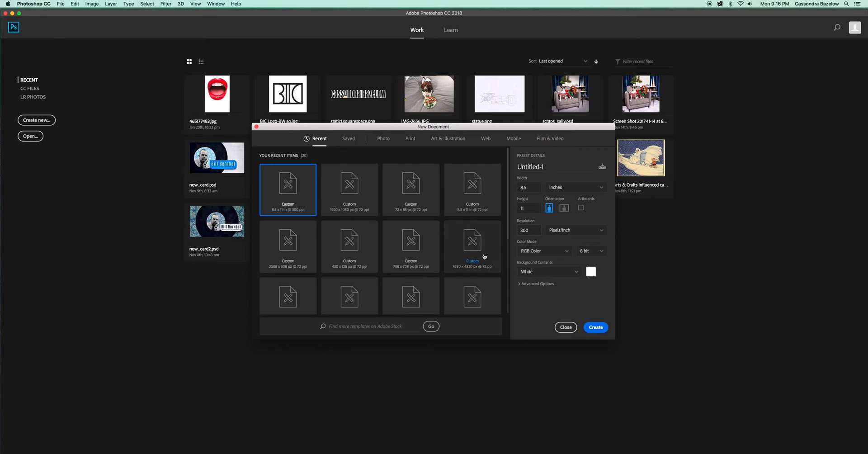
{"action": "left_click", "coordinate": [596, 328]}
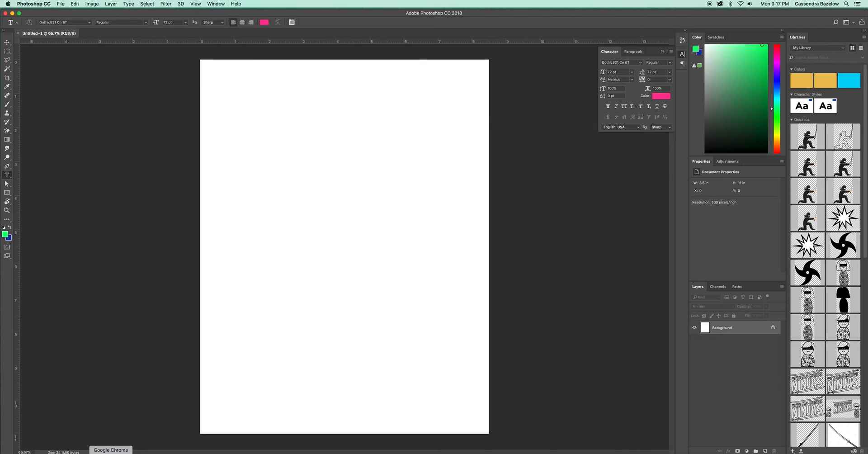
Step: Switch to Chrome and bring the black arrow image from the arrow search page into the blank Photoshop document
{"action": "left_click", "coordinate": [111, 452]}
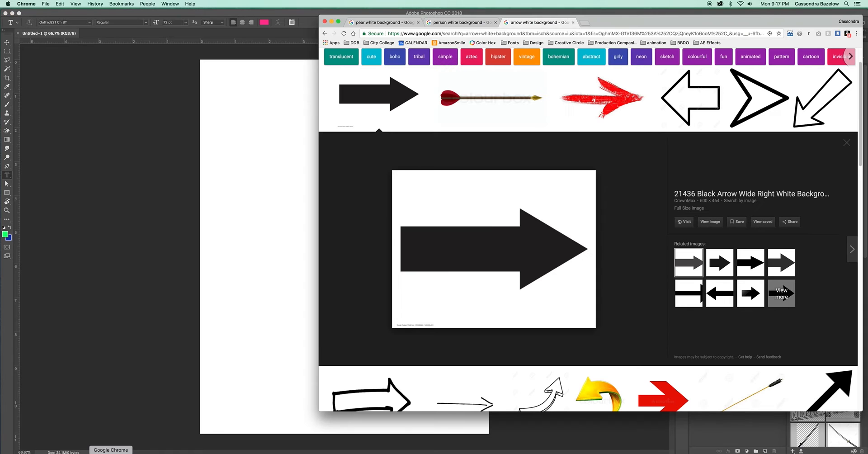
{"action": "left_click", "coordinate": [383, 23]}
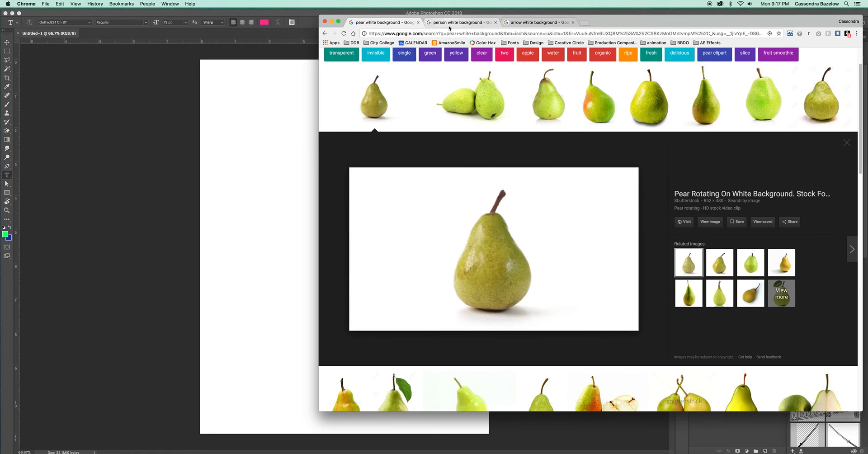
{"action": "left_click", "coordinate": [450, 25]}
{"action": "left_click", "coordinate": [535, 23]}
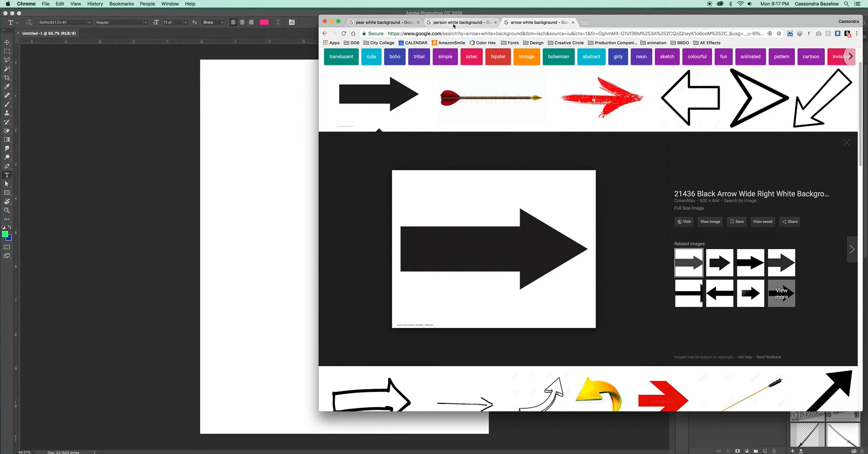
{"action": "left_click", "coordinate": [448, 23]}
{"action": "left_click", "coordinate": [386, 23]}
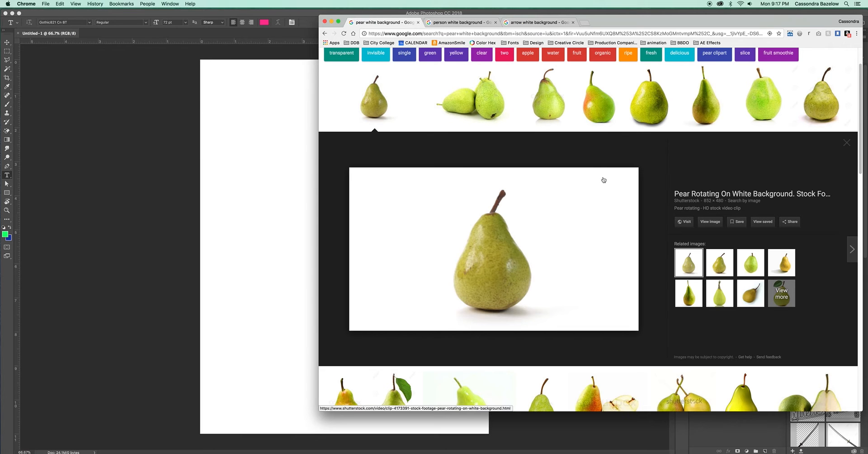
{"action": "left_click_drag", "start_coordinate": [642, 23], "coordinate": [779, 19]}
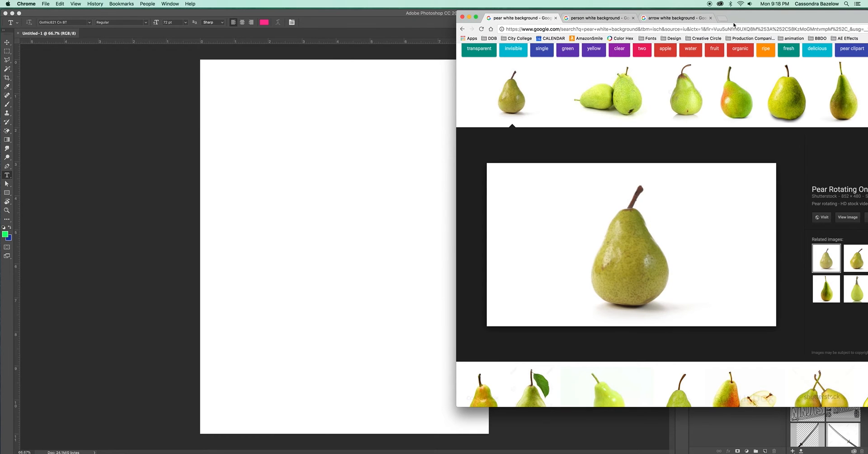
{"action": "left_click", "coordinate": [676, 18]}
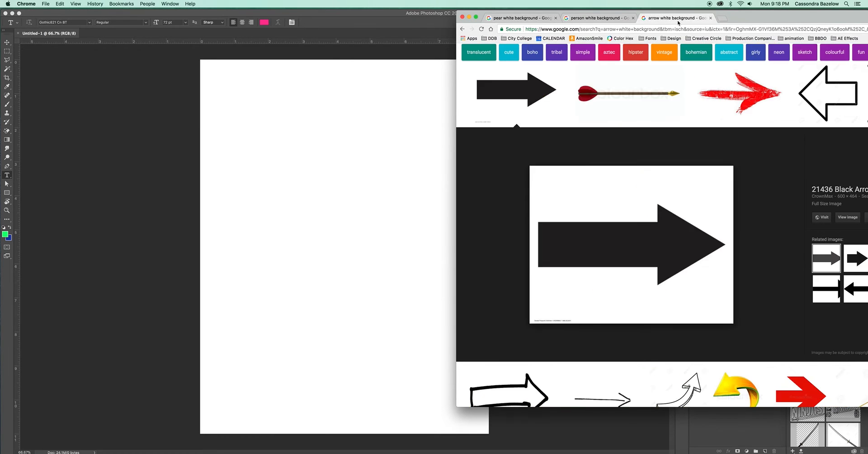
{"action": "left_click_drag", "start_coordinate": [660, 257], "coordinate": [393, 215]}
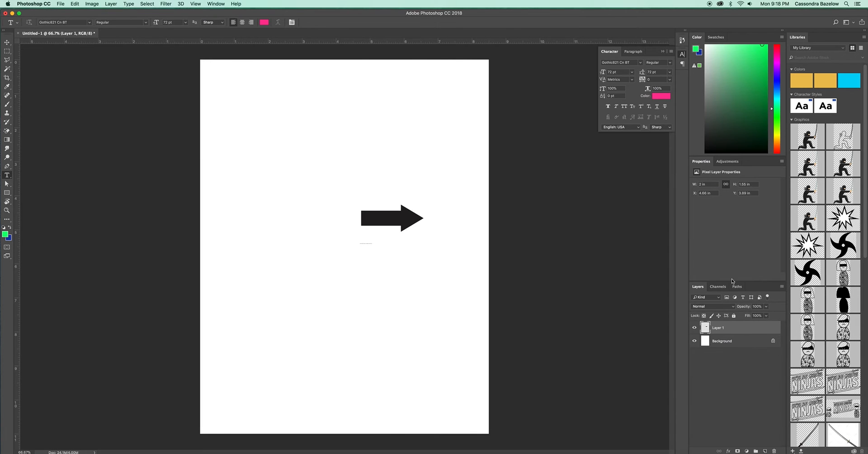
Step: Convert the Background into a regular layer and fill it entirely with the green foreground color
{"action": "left_click", "coordinate": [695, 341]}
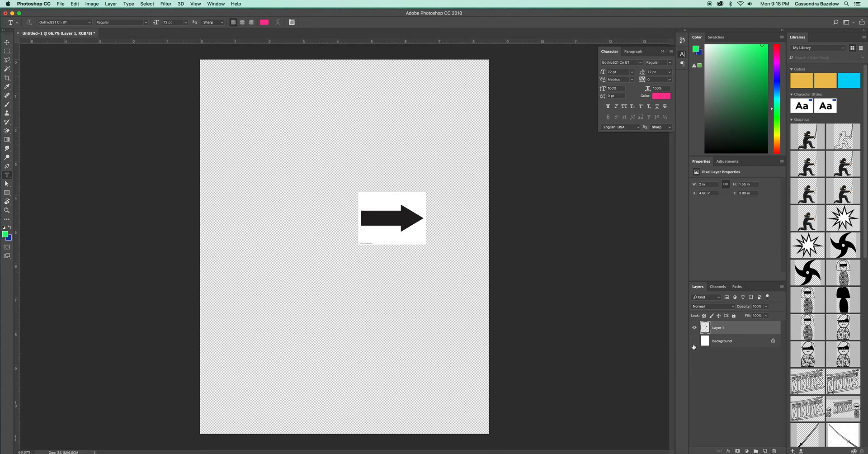
{"action": "left_click", "coordinate": [695, 341]}
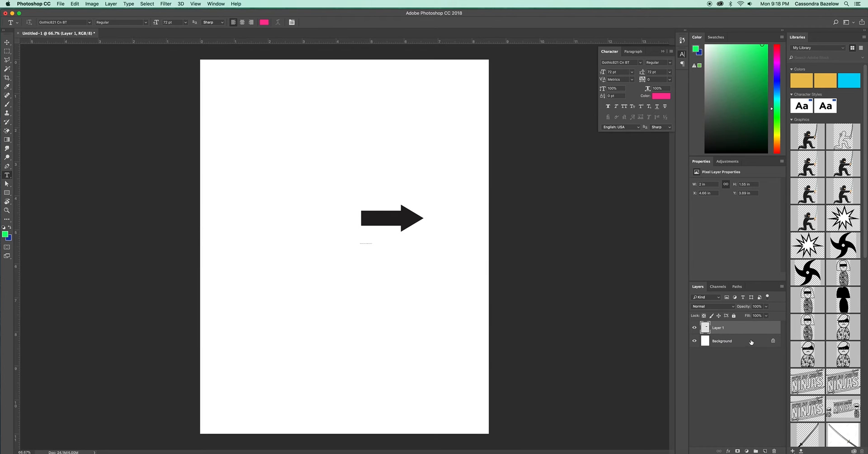
{"action": "double_click", "coordinate": [734, 342]}
{"action": "left_click", "coordinate": [491, 212]}
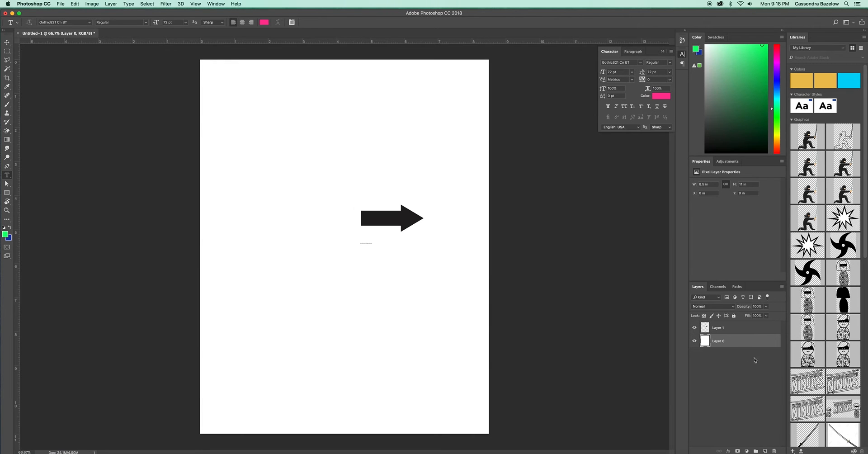
{"action": "key", "text": "super+a"}
{"action": "key", "text": "alt+BackSpace"}
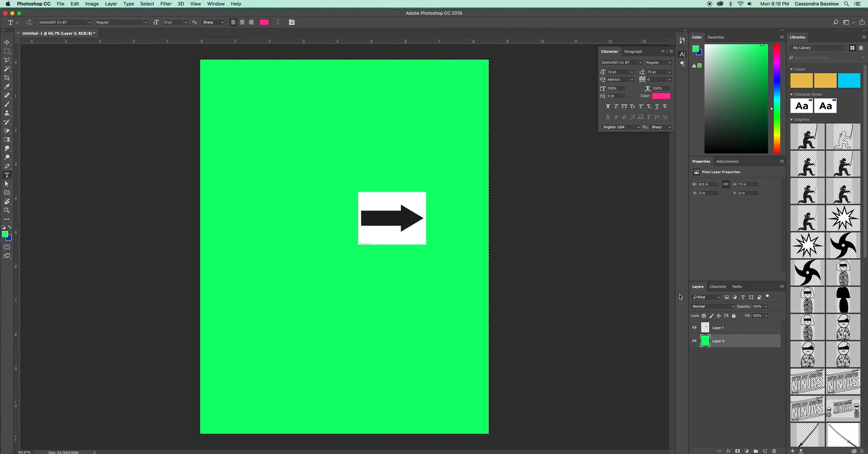
Step: Lock the green Layer 0 completely
{"action": "key", "text": "v"}
{"action": "left_click_drag", "start_coordinate": [409, 236], "coordinate": [250, 343]}
{"action": "key", "text": "super+z"}
{"action": "left_click", "coordinate": [734, 316]}
Step: Scale the arrow image on Layer 1 up to about 229% and place it near the middle of the page
{"action": "left_click", "coordinate": [493, 149]}
{"action": "left_click", "coordinate": [719, 327]}
{"action": "key", "text": "super+t"}
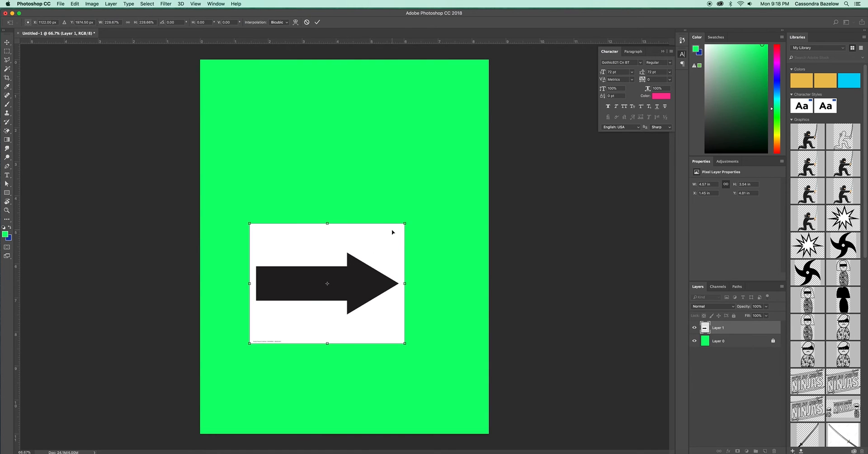
{"action": "key", "text": "Return"}
{"action": "left_click_drag", "start_coordinate": [380, 247], "coordinate": [410, 210]}
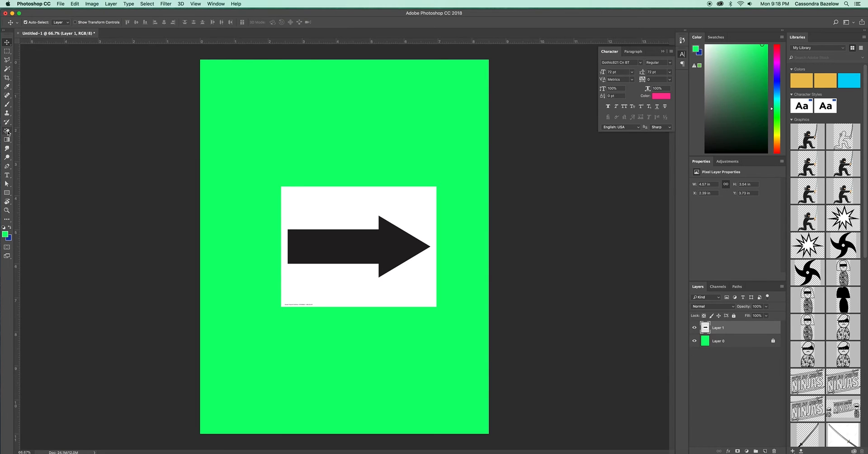
{"action": "left_click_drag", "start_coordinate": [7, 131], "coordinate": [38, 144]}
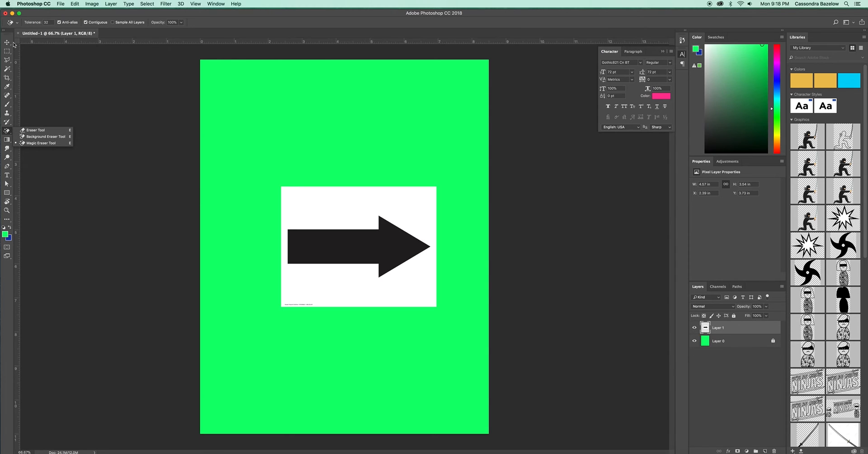
{"action": "left_click", "coordinate": [7, 59]}
{"action": "left_click", "coordinate": [7, 59]}
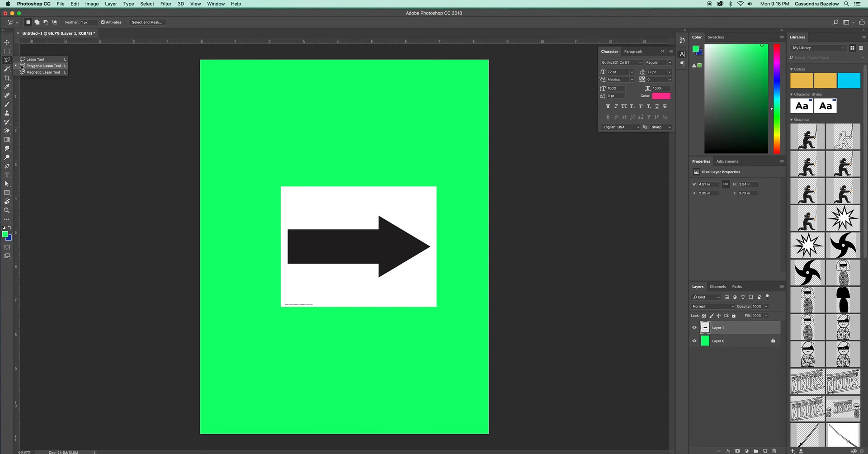
{"action": "left_click", "coordinate": [45, 67]}
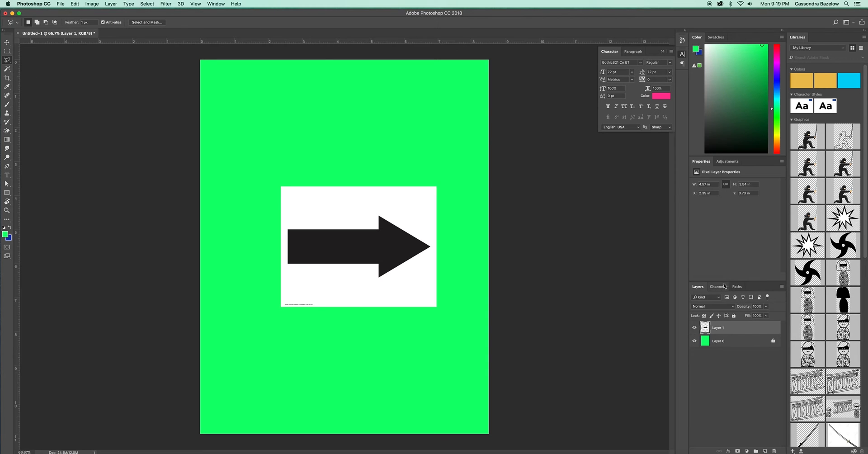
{"action": "left_click", "coordinate": [724, 286]}
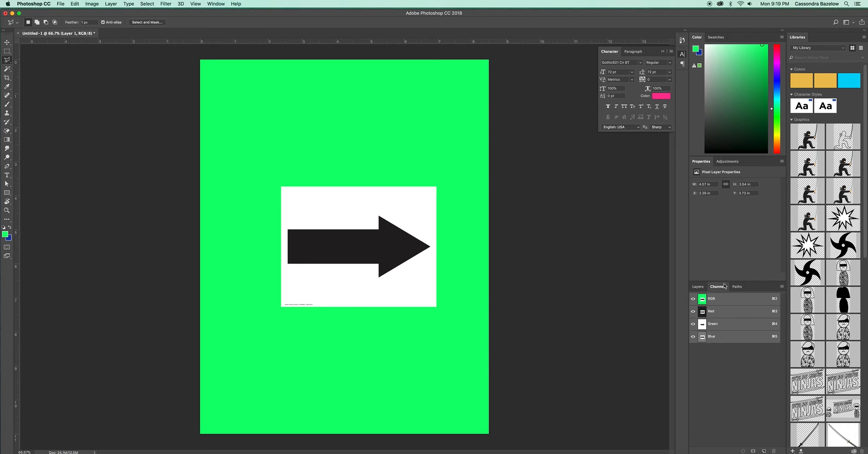
{"action": "left_click", "coordinate": [698, 286]}
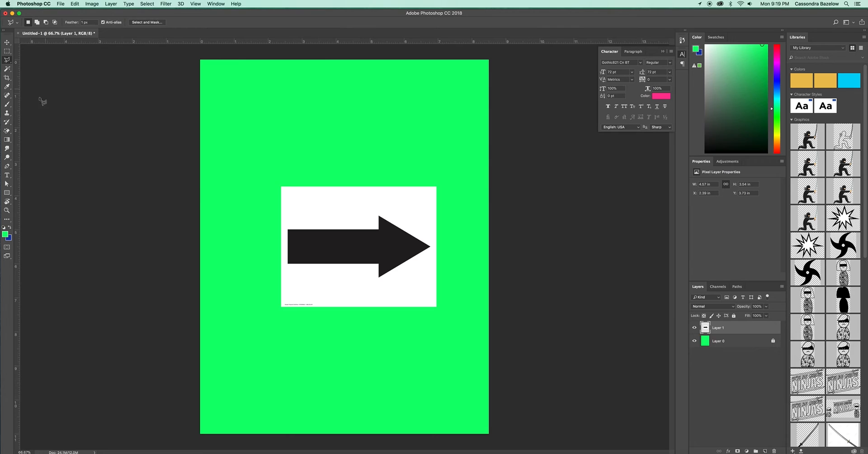
Step: Erase the white background around the black arrow with the Magic Eraser Tool at tolerance 32
{"action": "left_click", "coordinate": [6, 131]}
{"action": "left_click", "coordinate": [7, 132]}
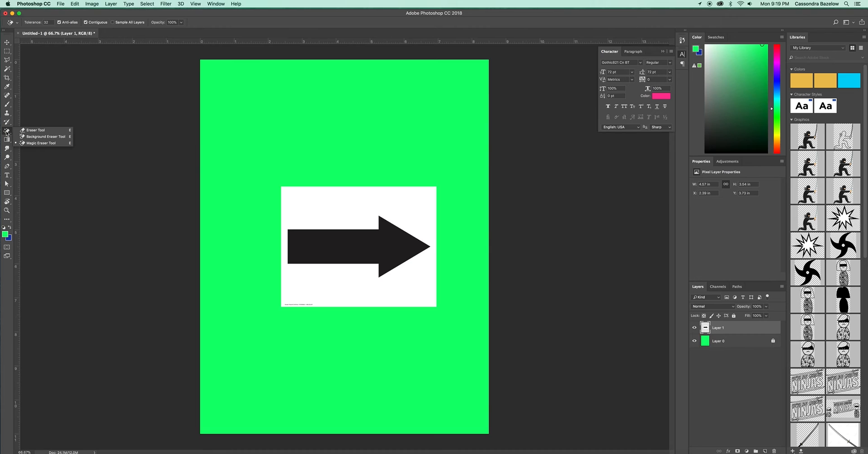
{"action": "left_click", "coordinate": [36, 143]}
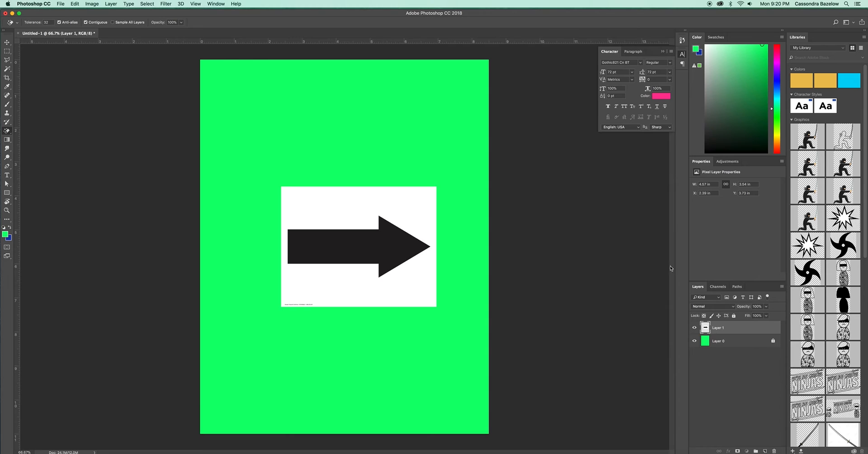
{"action": "left_click", "coordinate": [339, 202]}
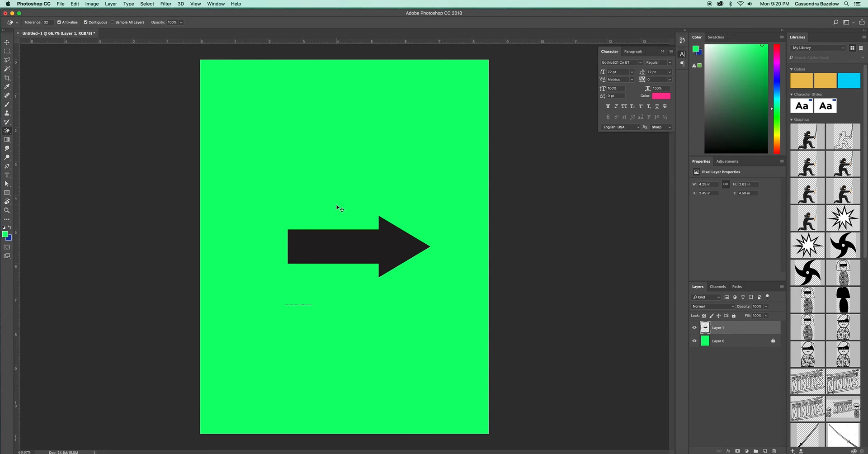
{"action": "key", "text": "super+z"}
{"action": "left_click", "coordinate": [369, 201]}
Step: Try removing the leftover caption text below the arrow with the Eraser Tool and with a rectangular marquee selection
{"action": "left_click_drag", "start_coordinate": [7, 131], "coordinate": [36, 131]}
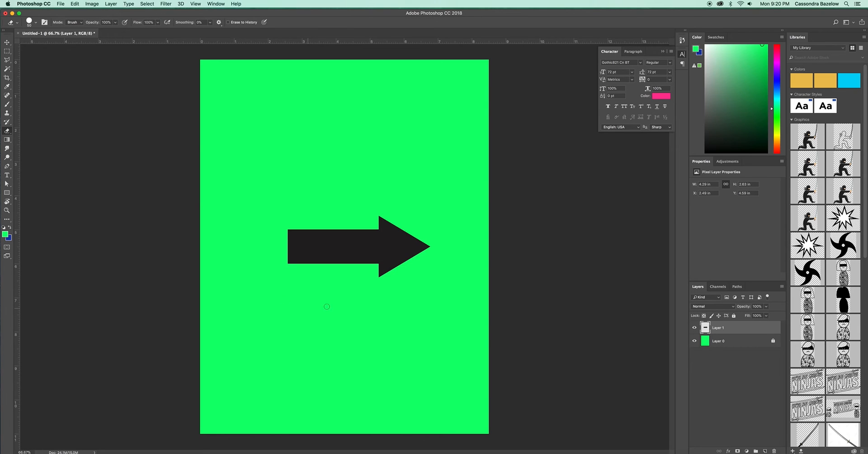
{"action": "key", "text": "super+z"}
{"action": "left_click", "coordinate": [7, 52]}
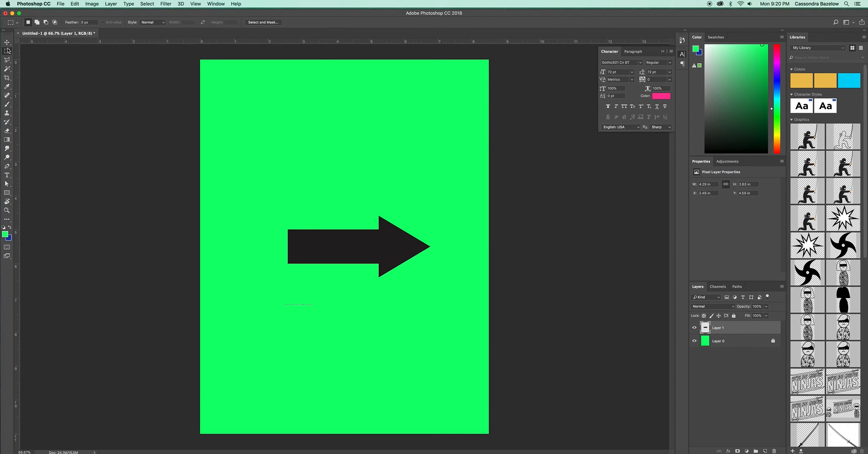
{"action": "left_click_drag", "start_coordinate": [328, 291], "coordinate": [272, 316]}
{"action": "key", "text": "super+z"}
{"action": "key", "text": "super+d"}
Step: Step back through the history to restore the arrow image's white background
{"action": "key", "text": "alt+super+z"}
{"action": "key", "text": "alt+super+z"}
{"action": "key", "text": "alt+super+z"}
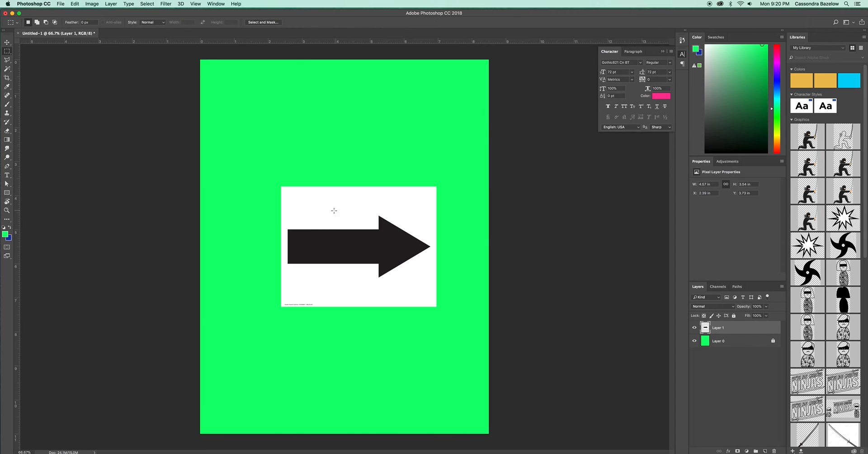
Step: Erase the white area around the arrow with the Magic Eraser Tool, and undo the erasure
{"action": "left_click", "coordinate": [7, 131]}
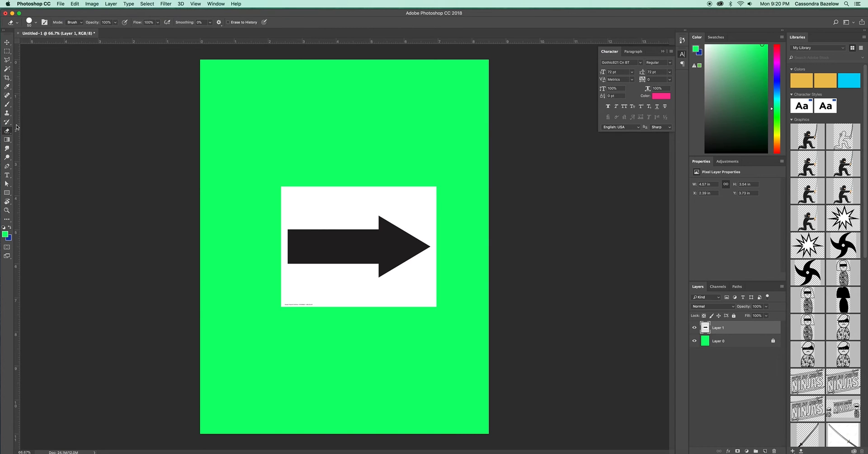
{"action": "left_click", "coordinate": [32, 146]}
{"action": "left_click", "coordinate": [7, 124]}
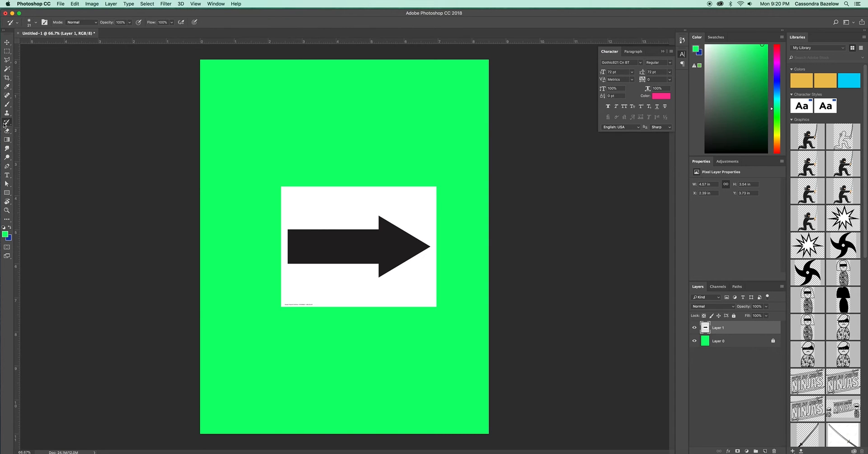
{"action": "left_click", "coordinate": [7, 131]}
{"action": "left_click", "coordinate": [36, 146]}
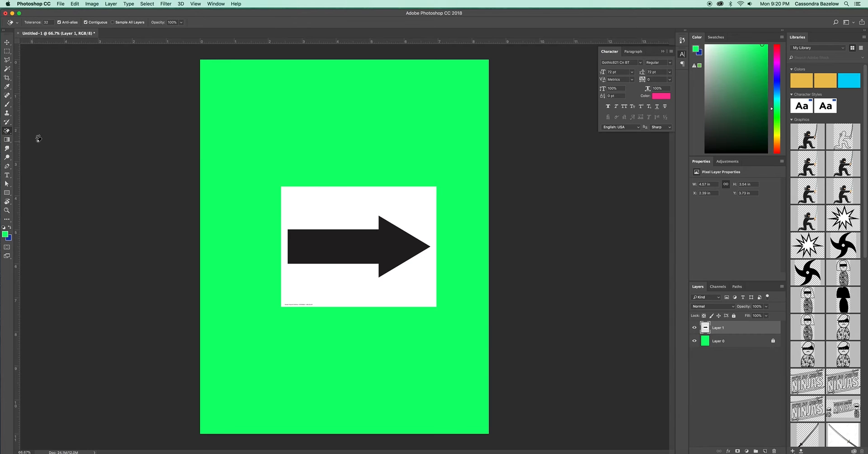
{"action": "left_click", "coordinate": [328, 206]}
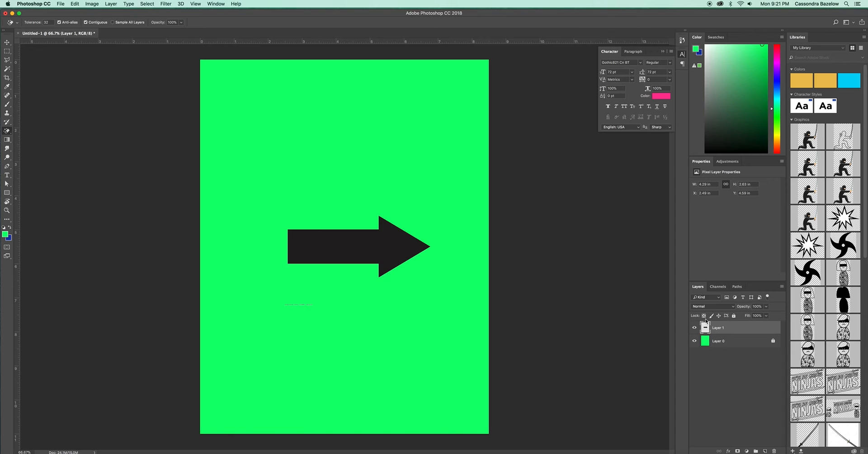
{"action": "key", "text": "super+z"}
Step: Try the Magic Eraser on the black arrow shape and on the white around it, undoing each erasure
{"action": "left_click", "coordinate": [342, 243]}
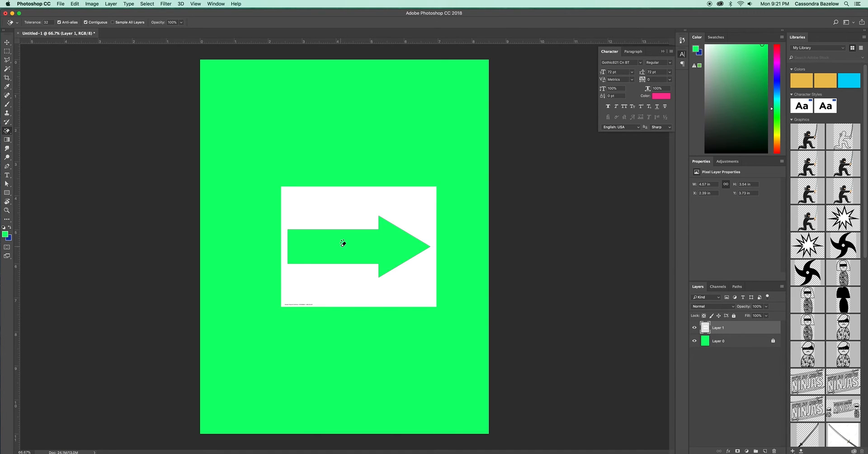
{"action": "left_click", "coordinate": [694, 329]}
{"action": "left_click", "coordinate": [695, 328]}
{"action": "left_click", "coordinate": [695, 329]}
{"action": "left_click", "coordinate": [695, 329]}
{"action": "key", "text": "super+z"}
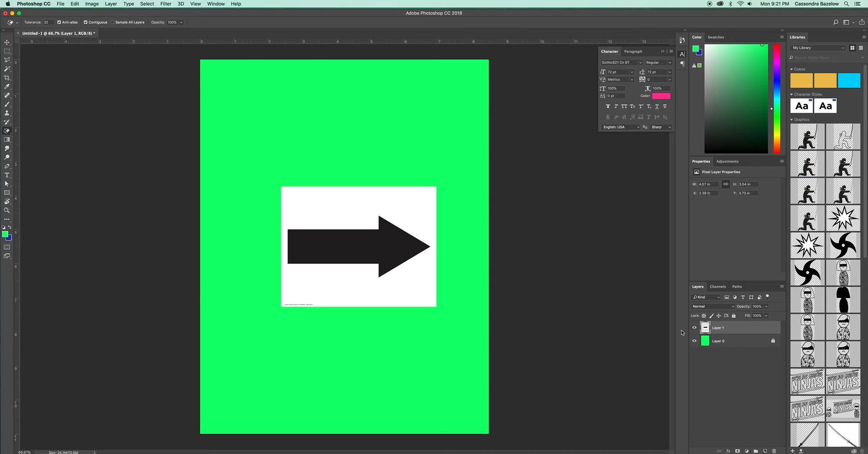
{"action": "left_click", "coordinate": [415, 198]}
{"action": "key", "text": "super+z"}
Step: Hide the arrow's Layer 1
{"action": "left_click", "coordinate": [695, 328]}
{"action": "left_click", "coordinate": [695, 328]}
{"action": "left_click", "coordinate": [695, 328]}
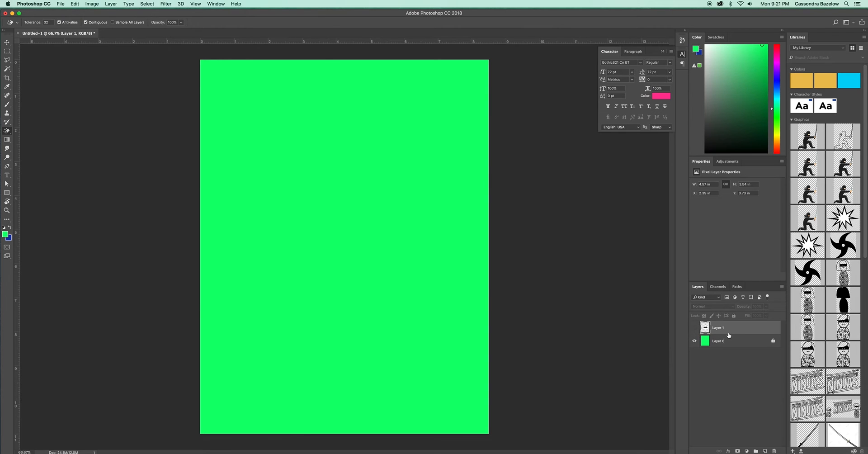
Step: Switch to Chrome and bring the pear image from the pear search page onto the green page in Photoshop
{"action": "left_click", "coordinate": [110, 453]}
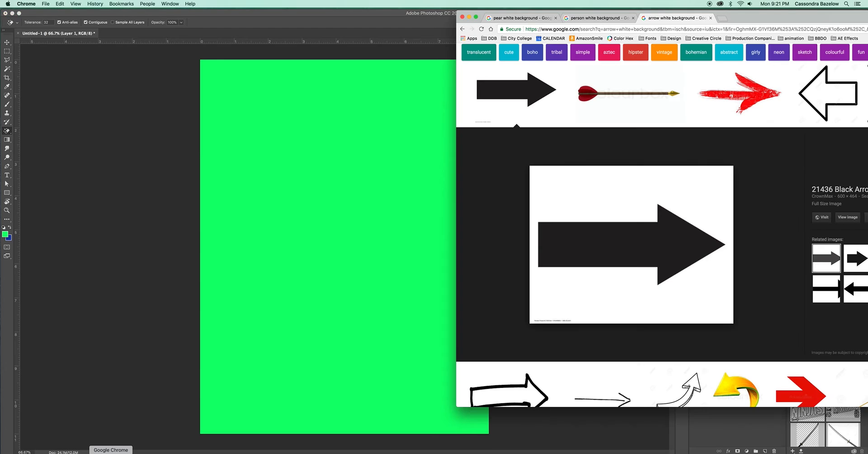
{"action": "left_click", "coordinate": [524, 18]}
{"action": "left_click_drag", "start_coordinate": [639, 262], "coordinate": [357, 276]}
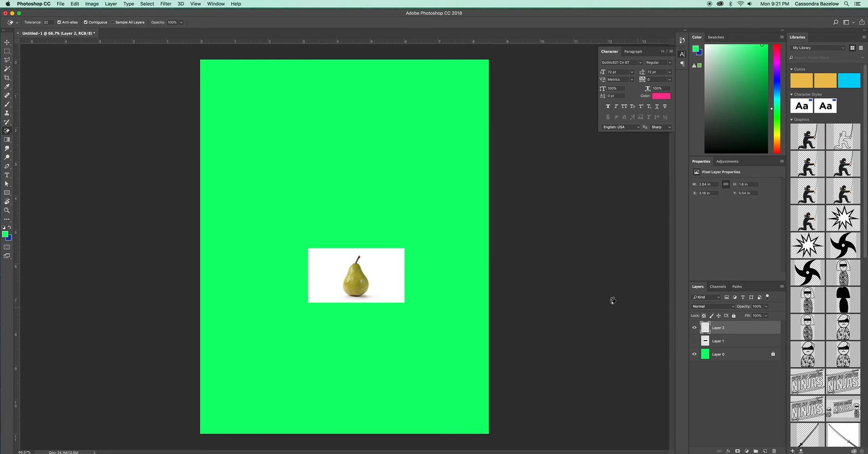
Step: Enlarge the pear image on Layer 2 to about 4.85 in tall with Free Transform
{"action": "key", "text": "ctrl+t"}
{"action": "mouse_move", "coordinate": [404, 249]}
{"action": "left_mouse_down"}
{"action": "mouse_move", "coordinate": [520, 184]}
{"action": "mouse_move", "coordinate": [580, 135]}
{"action": "mouse_move", "coordinate": [329, 272]}
{"action": "mouse_move", "coordinate": [311, 272]}
{"action": "left_mouse_up"}
{"action": "key", "text": "Return"}
{"action": "key", "text": "e"}
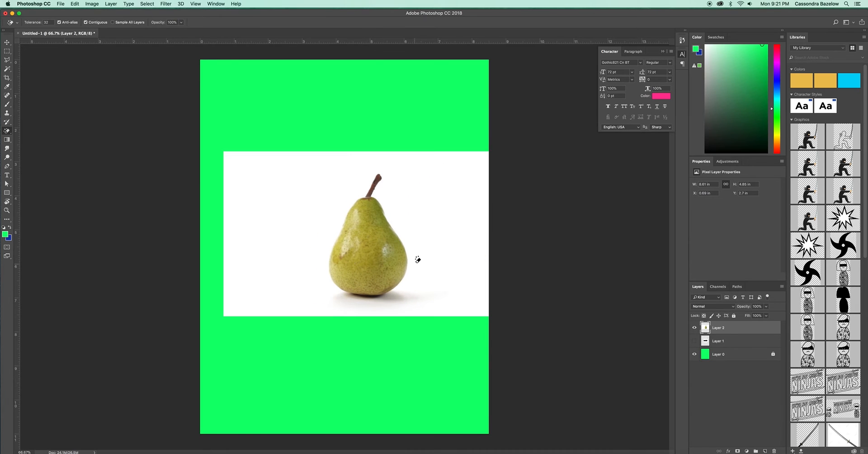
Step: Draw a sample zigzag selection across the pear image and green page with the Polygonal Lasso Tool
{"action": "left_click", "coordinate": [8, 60]}
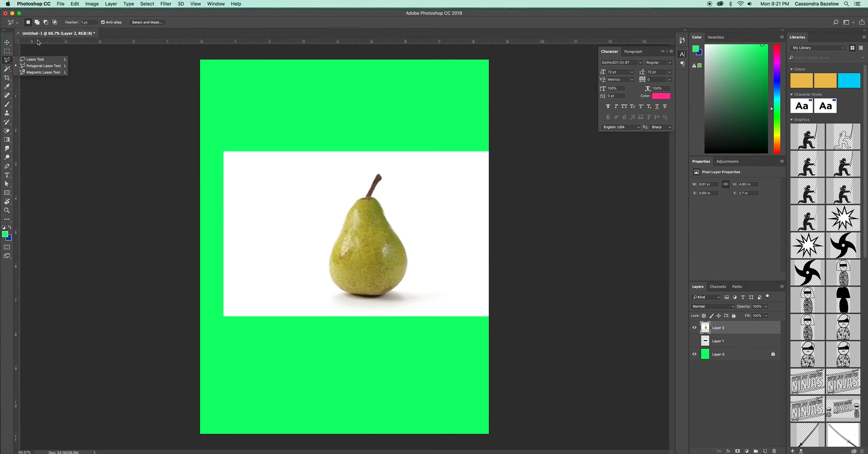
{"action": "left_click", "coordinate": [46, 68]}
{"action": "left_click", "coordinate": [262, 175]}
{"action": "left_click", "coordinate": [291, 251]}
{"action": "left_click", "coordinate": [240, 263]}
{"action": "left_click", "coordinate": [224, 206]}
{"action": "left_click", "coordinate": [218, 119]}
{"action": "left_click", "coordinate": [277, 103]}
{"action": "left_click", "coordinate": [361, 100]}
{"action": "left_click", "coordinate": [401, 199]}
{"action": "left_click", "coordinate": [383, 316]}
{"action": "left_click", "coordinate": [236, 353]}
{"action": "left_click", "coordinate": [271, 415]}
{"action": "left_click", "coordinate": [391, 394]}
{"action": "left_click", "coordinate": [459, 336]}
{"action": "left_click", "coordinate": [466, 260]}
{"action": "left_click", "coordinate": [462, 160]}
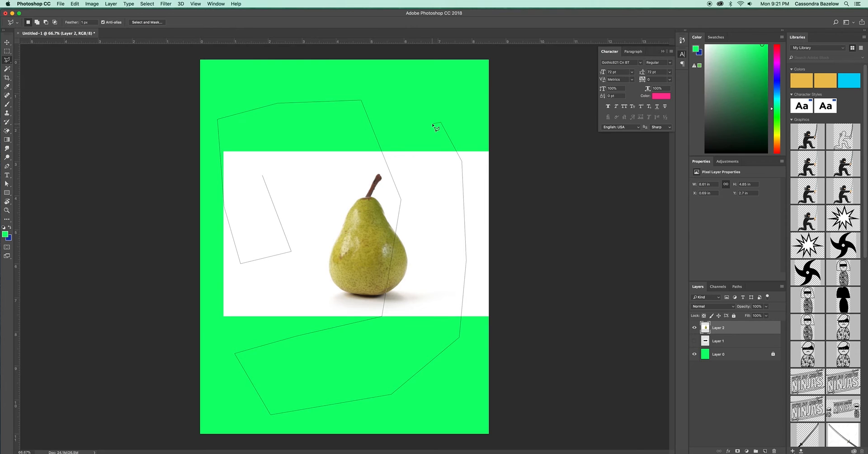
{"action": "left_click", "coordinate": [263, 175]}
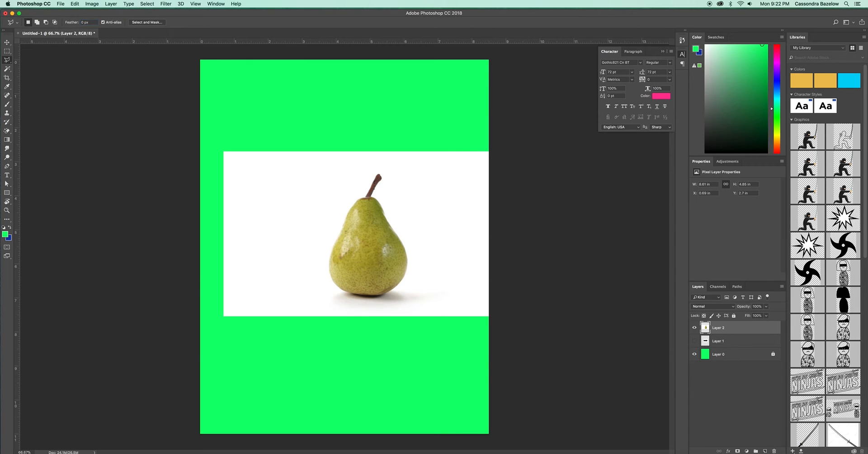
Step: Trace along the pear's left and lower edges with the Polygonal Lasso and close the selection across its body
{"action": "key", "text": "super+equal"}
{"action": "key", "text": "super+equal"}
{"action": "key", "text": "super+equal"}
{"action": "key", "text": "super+minus"}
{"action": "key", "text": "super+minus"}
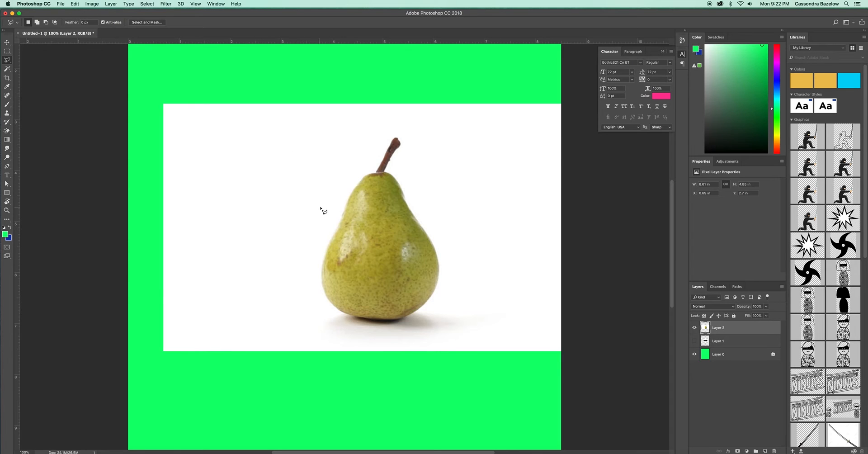
{"action": "key", "text": "super+plus"}
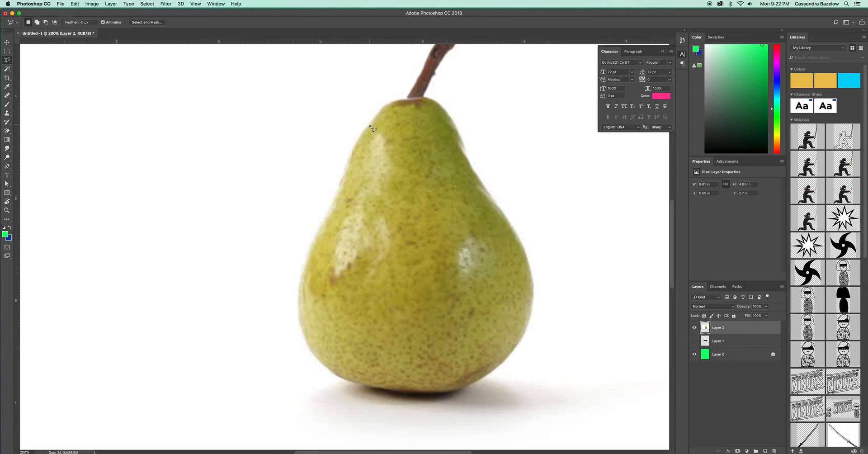
{"action": "left_click", "coordinate": [384, 107]}
{"action": "left_click", "coordinate": [357, 142]}
{"action": "mouse_move", "coordinate": [316, 234]}
{"action": "left_mouse_down"}
{"action": "mouse_move", "coordinate": [297, 276]}
{"action": "mouse_move", "coordinate": [298, 330]}
{"action": "mouse_move", "coordinate": [312, 355]}
{"action": "mouse_move", "coordinate": [359, 383]}
{"action": "mouse_move", "coordinate": [390, 417]}
{"action": "mouse_move", "coordinate": [359, 382]}
{"action": "mouse_move", "coordinate": [445, 396]}
{"action": "mouse_move", "coordinate": [419, 393]}
{"action": "mouse_move", "coordinate": [472, 386]}
{"action": "mouse_move", "coordinate": [522, 341]}
{"action": "left_mouse_up"}
{"action": "left_click", "coordinate": [521, 338]}
{"action": "left_click", "coordinate": [384, 107]}
Step: Set the Polygonal Lasso to add to the existing selection
{"action": "left_click", "coordinate": [46, 23]}
{"action": "left_click", "coordinate": [37, 23]}
{"action": "left_click_drag", "start_coordinate": [333, 247], "coordinate": [216, 232]}
{"action": "key", "text": "super+z"}
{"action": "left_click", "coordinate": [38, 22]}
{"action": "left_click_drag", "start_coordinate": [224, 133], "coordinate": [98, 196]}
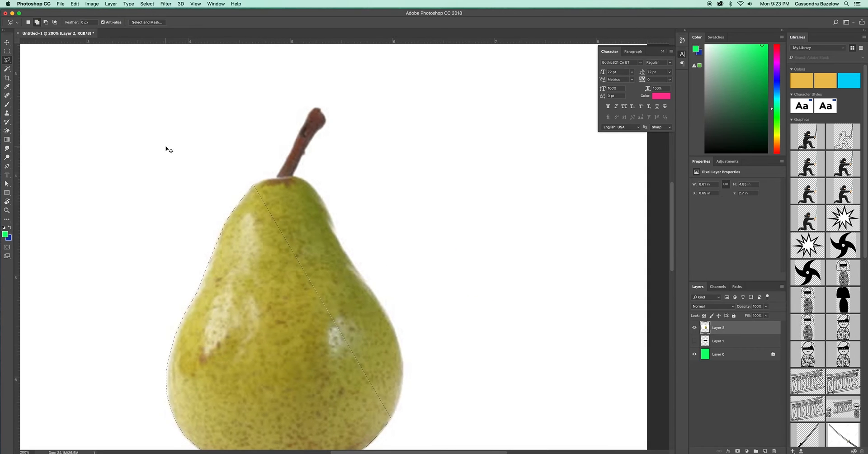
Step: Add the rest of the pear's body to the selection by tracing its outer edge up to the stem base
{"action": "key", "text": "super+equal"}
{"action": "left_click_drag", "start_coordinate": [170, 178], "coordinate": [174, 148]}
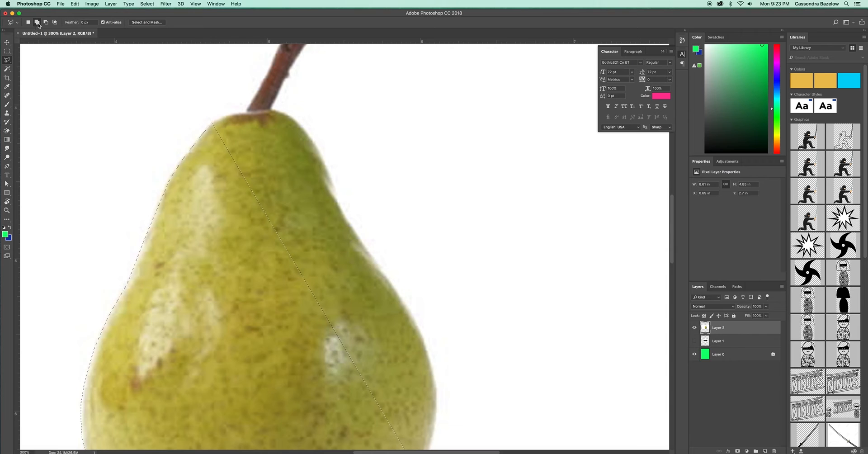
{"action": "mouse_move", "coordinate": [240, 114]}
{"action": "left_mouse_down"}
{"action": "mouse_move", "coordinate": [210, 125]}
{"action": "mouse_move", "coordinate": [194, 281]}
{"action": "mouse_move", "coordinate": [208, 326]}
{"action": "mouse_move", "coordinate": [300, 436]}
{"action": "left_mouse_up"}
{"action": "left_click", "coordinate": [303, 424]}
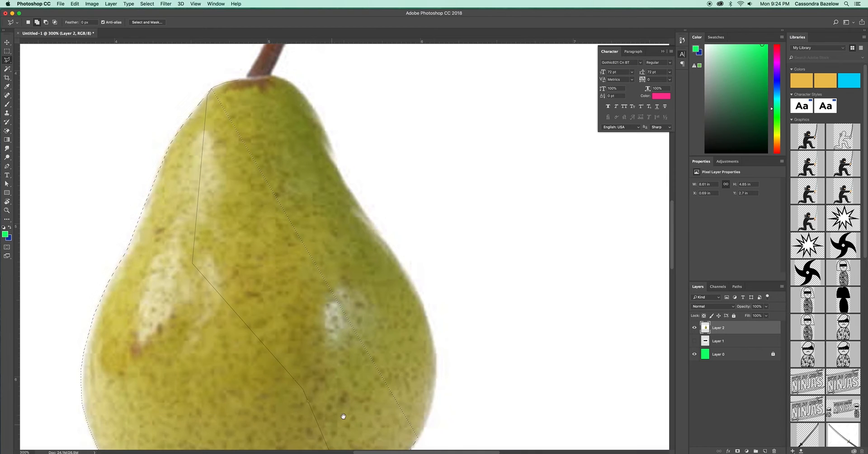
{"action": "left_click", "coordinate": [418, 438]}
{"action": "mouse_move", "coordinate": [431, 408]}
{"action": "left_mouse_down"}
{"action": "mouse_move", "coordinate": [433, 333]}
{"action": "mouse_move", "coordinate": [418, 293]}
{"action": "mouse_move", "coordinate": [362, 211]}
{"action": "mouse_move", "coordinate": [304, 90]}
{"action": "mouse_move", "coordinate": [269, 77]}
{"action": "mouse_move", "coordinate": [213, 86]}
{"action": "left_mouse_up"}
Step: Add the pear's stem to the selection and create a layer mask on Layer 2 from it
{"action": "left_click_drag", "start_coordinate": [243, 336], "coordinate": [272, 272]}
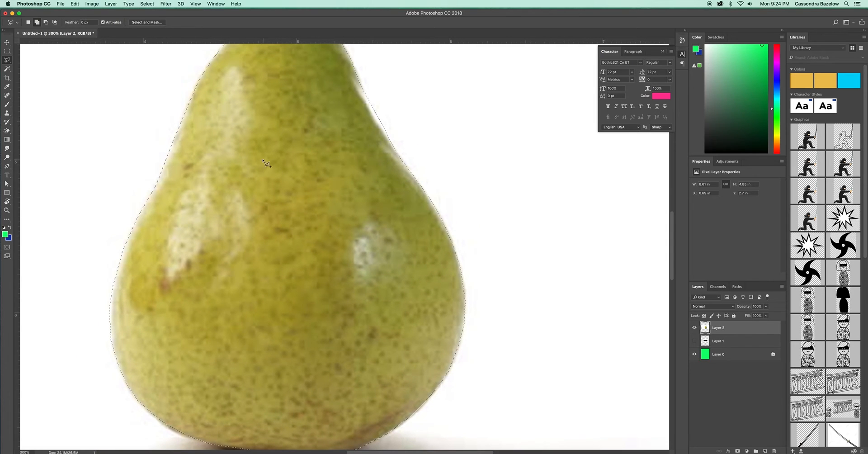
{"action": "left_click_drag", "start_coordinate": [273, 145], "coordinate": [287, 389]}
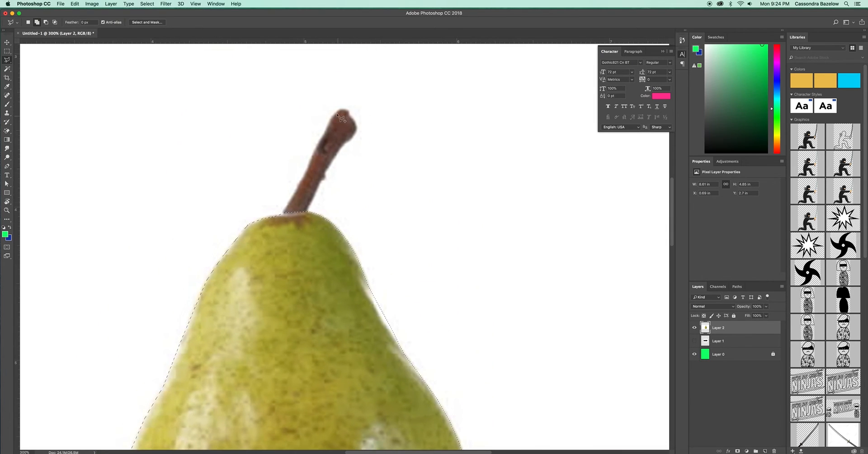
{"action": "mouse_move", "coordinate": [344, 110]}
{"action": "left_mouse_down"}
{"action": "mouse_move", "coordinate": [282, 214]}
{"action": "mouse_move", "coordinate": [300, 239]}
{"action": "mouse_move", "coordinate": [325, 168]}
{"action": "mouse_move", "coordinate": [359, 133]}
{"action": "mouse_move", "coordinate": [344, 110]}
{"action": "left_mouse_up"}
{"action": "key", "text": "super+1"}
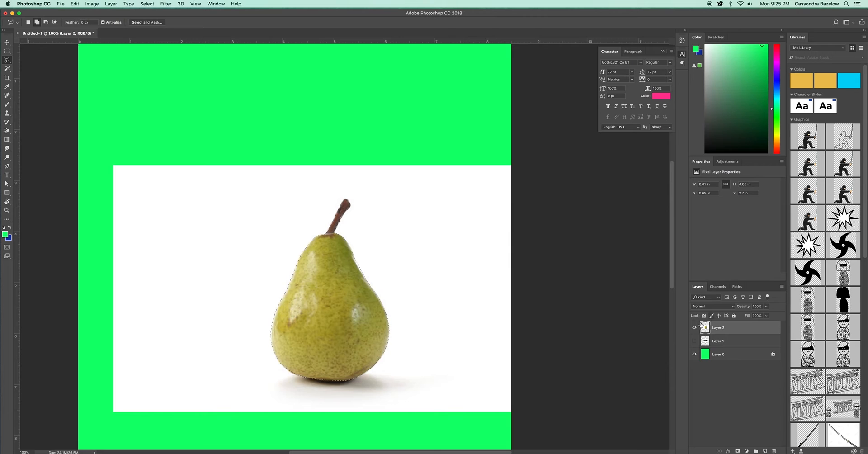
{"action": "left_click", "coordinate": [738, 450]}
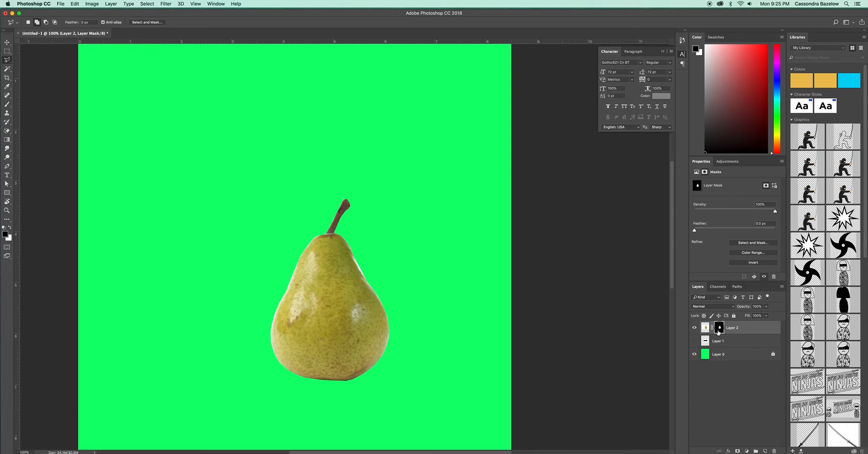
Step: Examine the masked pear's outline up close, from the stem down along both sides of the body
{"action": "key", "text": "super+equal"}
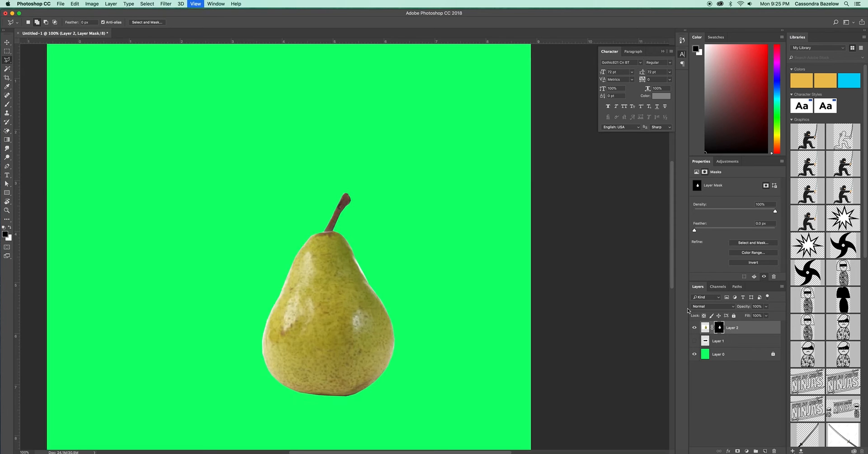
{"action": "key", "text": "super+equal"}
{"action": "key", "text": "super+equal"}
{"action": "left_click_drag", "start_coordinate": [276, 329], "coordinate": [381, 356]}
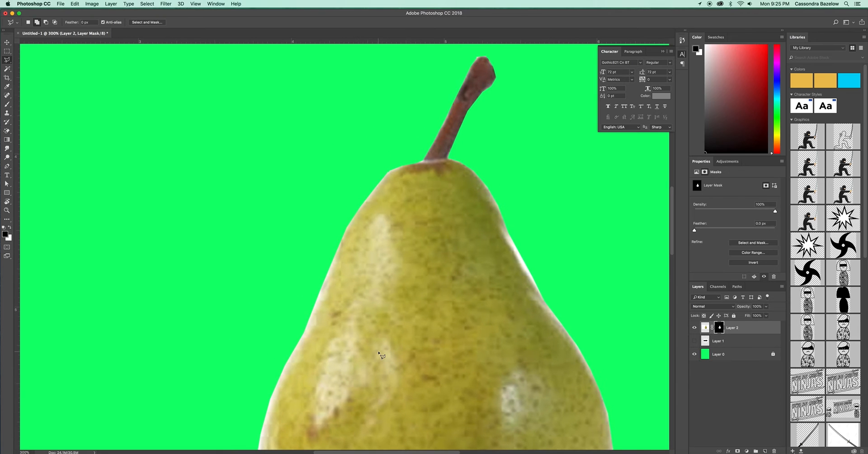
{"action": "left_click_drag", "start_coordinate": [390, 308], "coordinate": [362, 149]}
{"action": "left_click_drag", "start_coordinate": [402, 232], "coordinate": [446, 357]}
{"action": "left_click_drag", "start_coordinate": [407, 304], "coordinate": [421, 357]}
{"action": "left_click_drag", "start_coordinate": [448, 210], "coordinate": [379, 147]}
{"action": "left_click_drag", "start_coordinate": [395, 304], "coordinate": [372, 295]}
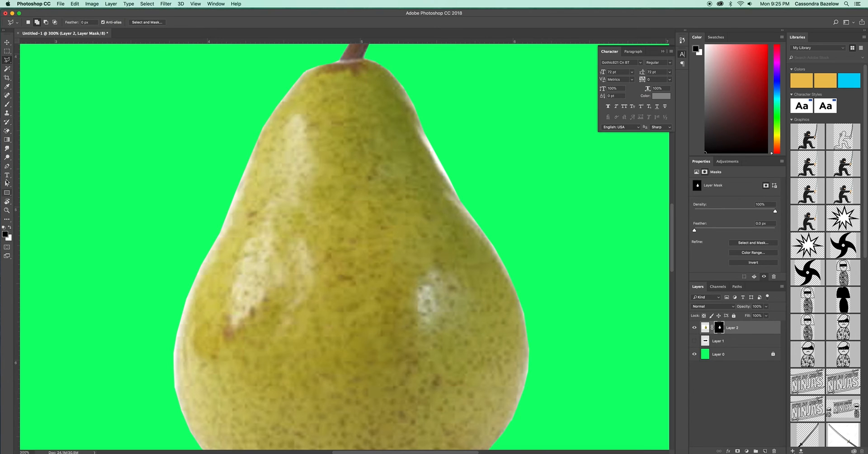
{"action": "left_click", "coordinate": [6, 158]}
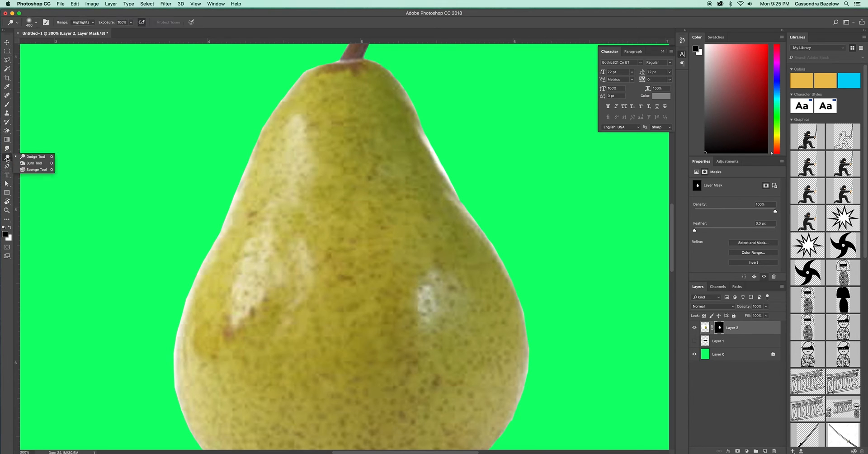
{"action": "left_click", "coordinate": [6, 149]}
{"action": "right_click", "coordinate": [6, 141]}
{"action": "left_click", "coordinate": [7, 132]}
{"action": "left_click", "coordinate": [7, 133]}
{"action": "left_click", "coordinate": [7, 121]}
{"action": "right_click", "coordinate": [9, 119]}
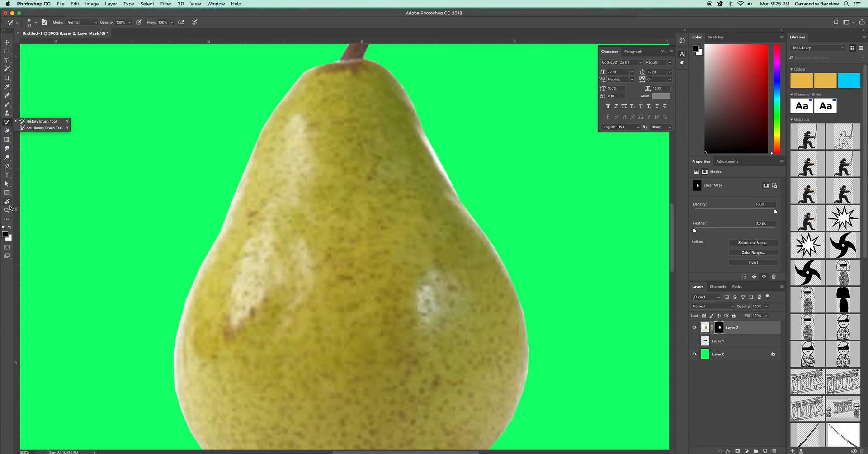
Step: Activate the Brush Tool for painting on Layer 2's mask
{"action": "key", "text": "b"}
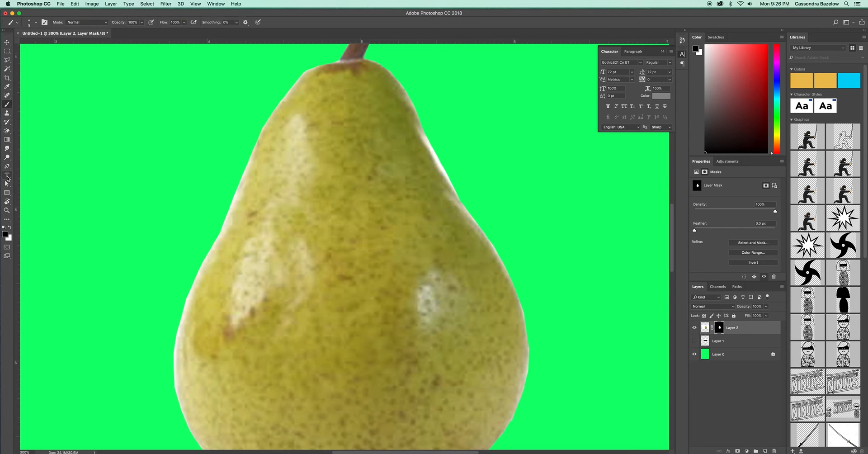
{"action": "right_click", "coordinate": [8, 104]}
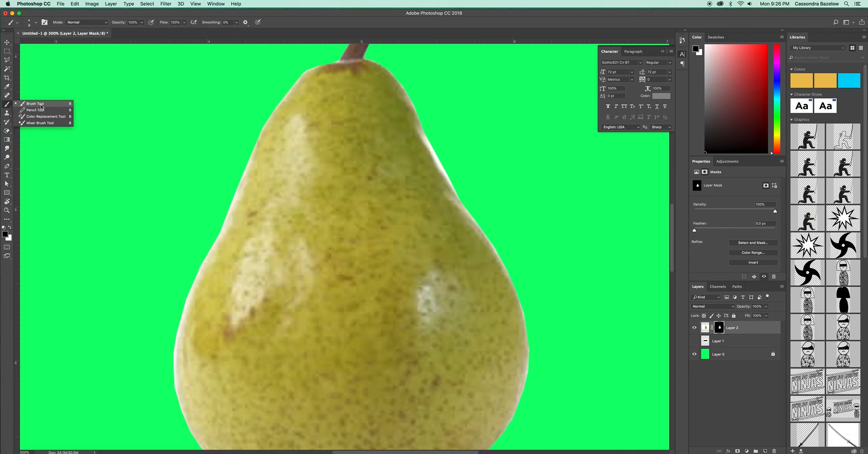
{"action": "left_click", "coordinate": [7, 106]}
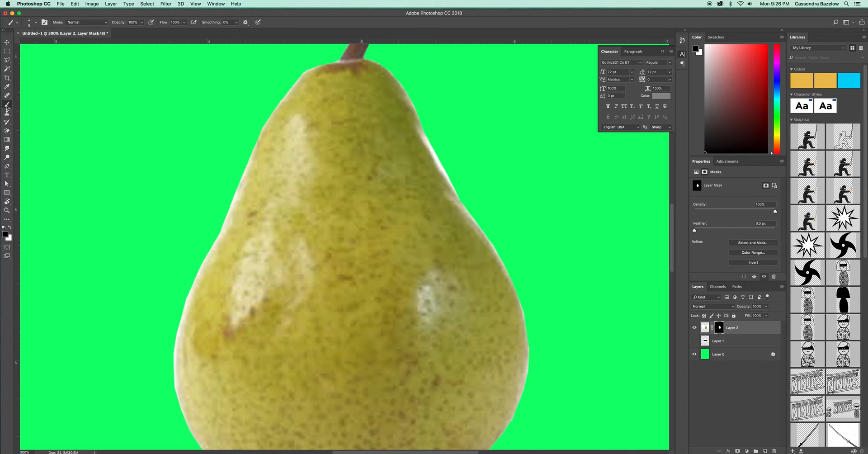
{"action": "right_click", "coordinate": [7, 105]}
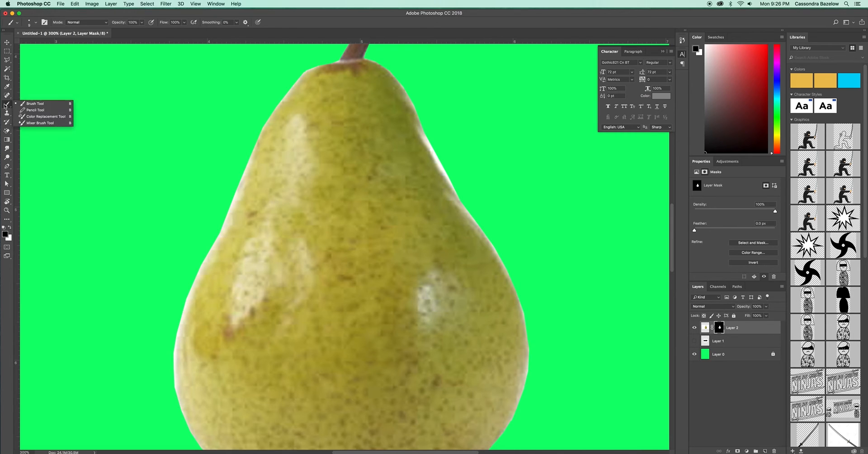
{"action": "left_click", "coordinate": [35, 103]}
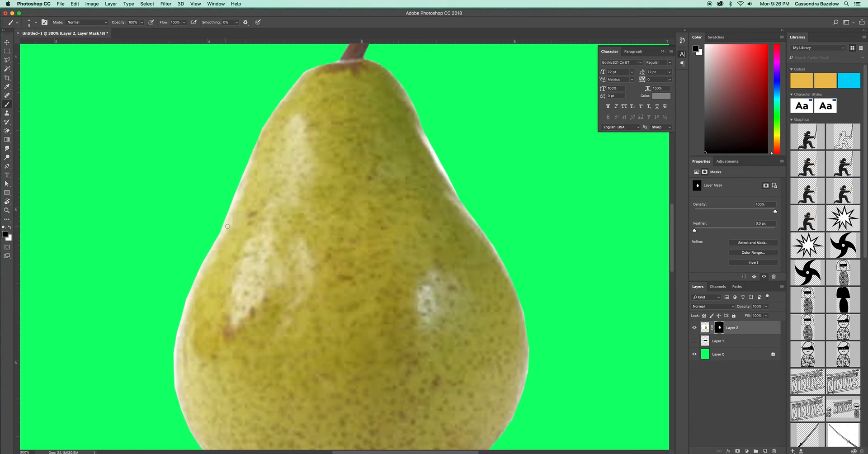
Step: Paint trial black strokes across the pear on Layer 2's mask, undoing each stroke
{"action": "mouse_move", "coordinate": [225, 220]}
{"action": "left_mouse_down"}
{"action": "mouse_move", "coordinate": [334, 255]}
{"action": "mouse_move", "coordinate": [180, 291]}
{"action": "mouse_move", "coordinate": [262, 332]}
{"action": "mouse_move", "coordinate": [393, 357]}
{"action": "mouse_move", "coordinate": [419, 235]}
{"action": "mouse_move", "coordinate": [389, 150]}
{"action": "mouse_move", "coordinate": [570, 157]}
{"action": "left_mouse_up"}
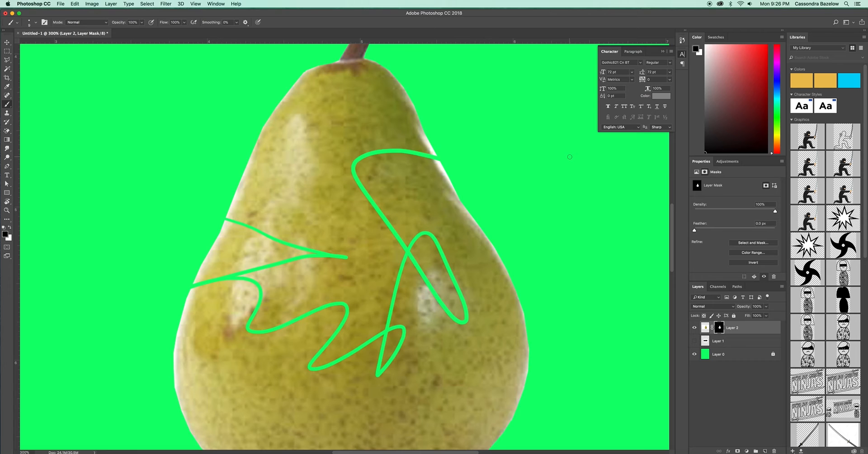
{"action": "key", "text": "super+z"}
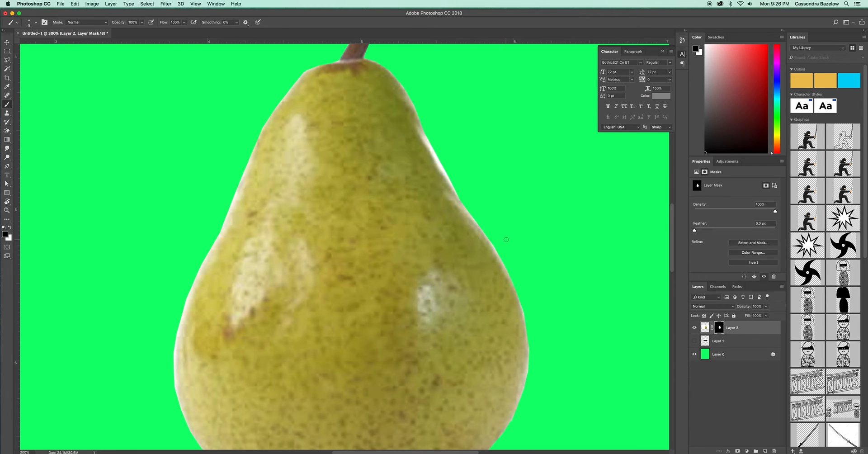
{"action": "mouse_move", "coordinate": [493, 245]}
{"action": "left_mouse_down"}
{"action": "mouse_move", "coordinate": [434, 289]}
{"action": "mouse_move", "coordinate": [412, 323]}
{"action": "mouse_move", "coordinate": [344, 301]}
{"action": "mouse_move", "coordinate": [359, 253]}
{"action": "mouse_move", "coordinate": [368, 291]}
{"action": "mouse_move", "coordinate": [384, 262]}
{"action": "mouse_move", "coordinate": [436, 230]}
{"action": "mouse_move", "coordinate": [474, 263]}
{"action": "mouse_move", "coordinate": [483, 224]}
{"action": "mouse_move", "coordinate": [491, 258]}
{"action": "left_mouse_up"}
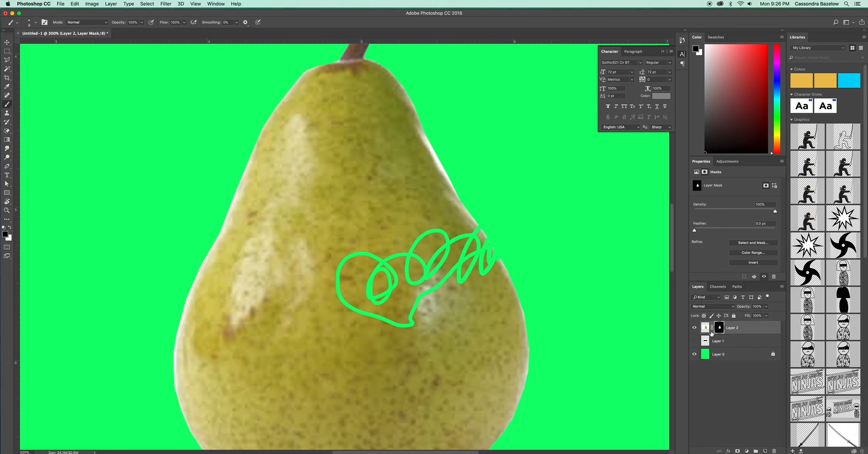
{"action": "key", "text": "super+z"}
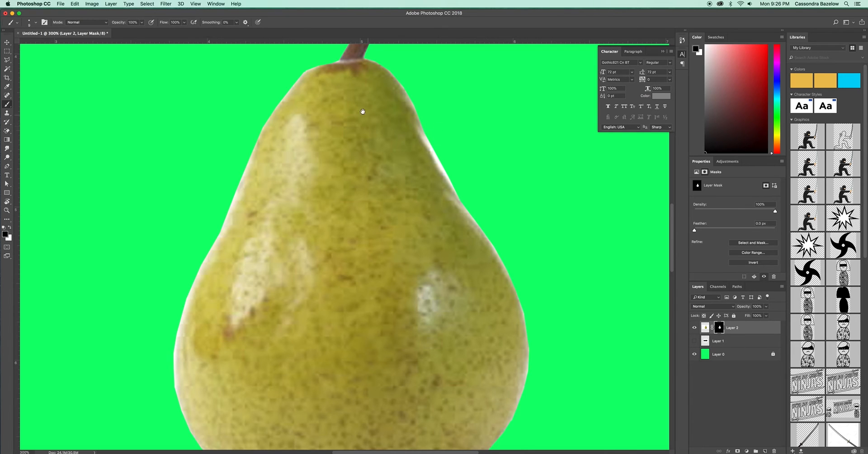
Step: Set the brush hardness to 32%, try a stroke across the pear on the mask, and undo it
{"action": "scroll", "coordinate": [362, 111], "scroll_direction": "up", "scroll_amount": 10}
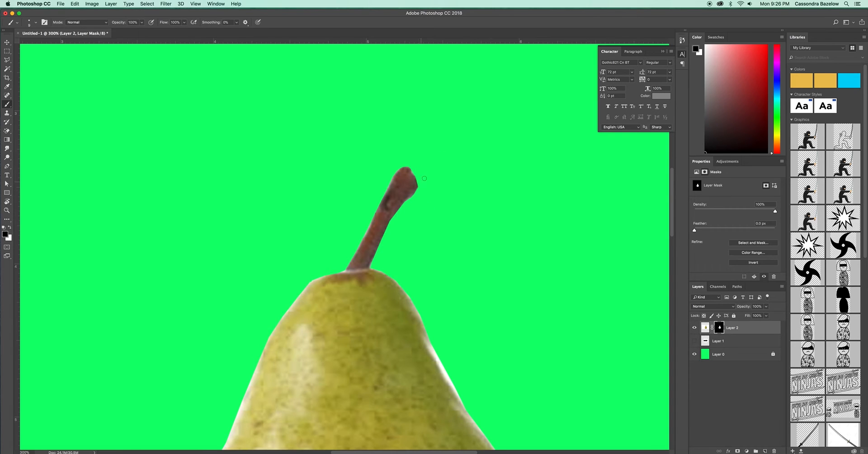
{"action": "left_click", "coordinate": [36, 22]}
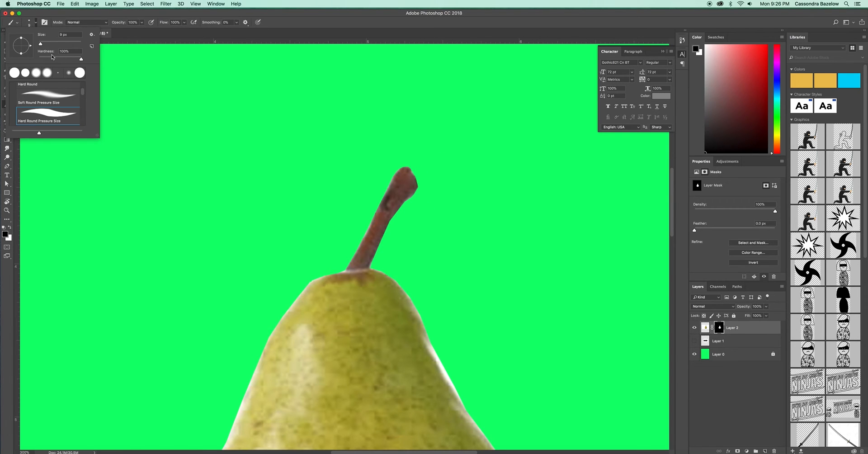
{"action": "left_click", "coordinate": [409, 156]}
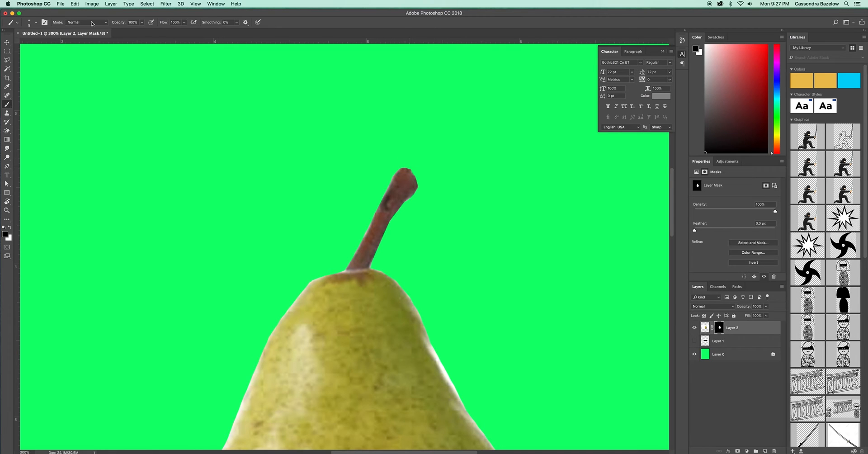
{"action": "left_click", "coordinate": [36, 23]}
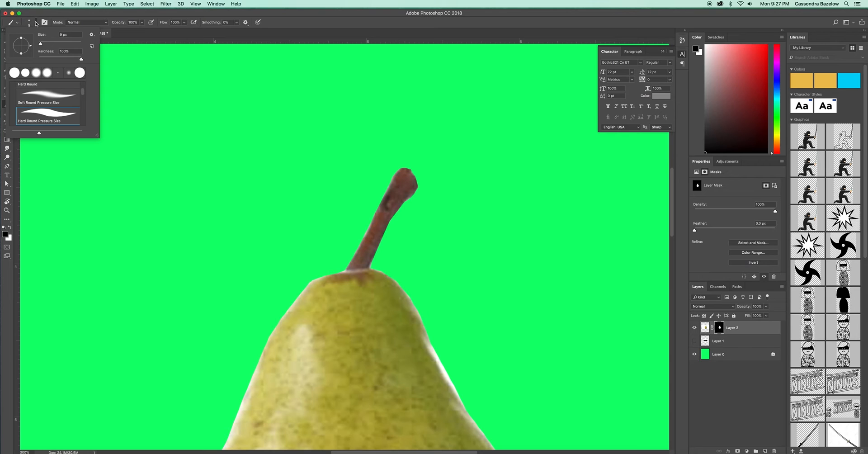
{"action": "left_click", "coordinate": [36, 22]}
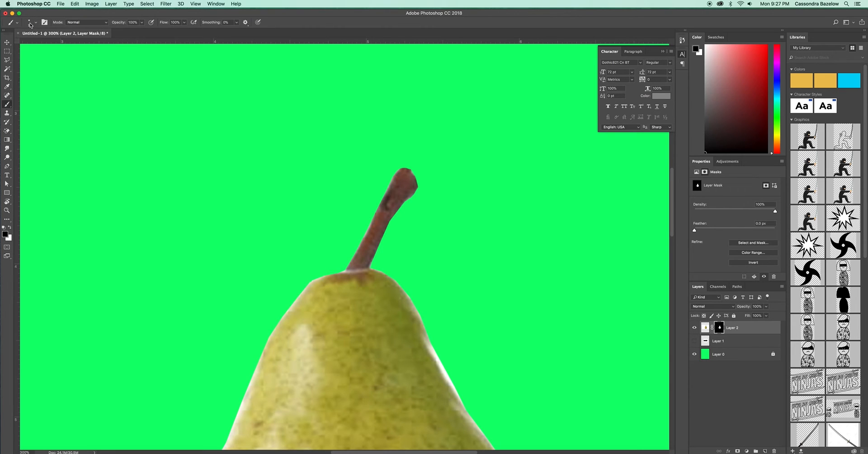
{"action": "left_click", "coordinate": [33, 23]}
{"action": "left_click_drag", "start_coordinate": [81, 59], "coordinate": [52, 58]}
{"action": "left_click", "coordinate": [280, 336]}
{"action": "mouse_move", "coordinate": [261, 361]}
{"action": "left_mouse_down"}
{"action": "mouse_move", "coordinate": [304, 380]}
{"action": "mouse_move", "coordinate": [366, 378]}
{"action": "mouse_move", "coordinate": [372, 420]}
{"action": "mouse_move", "coordinate": [406, 410]}
{"action": "left_mouse_up"}
{"action": "key", "text": "super+z"}
Step: Lower the brush hardness further to near its minimum, try a stroke across the pear, and undo it
{"action": "left_click", "coordinate": [36, 22]}
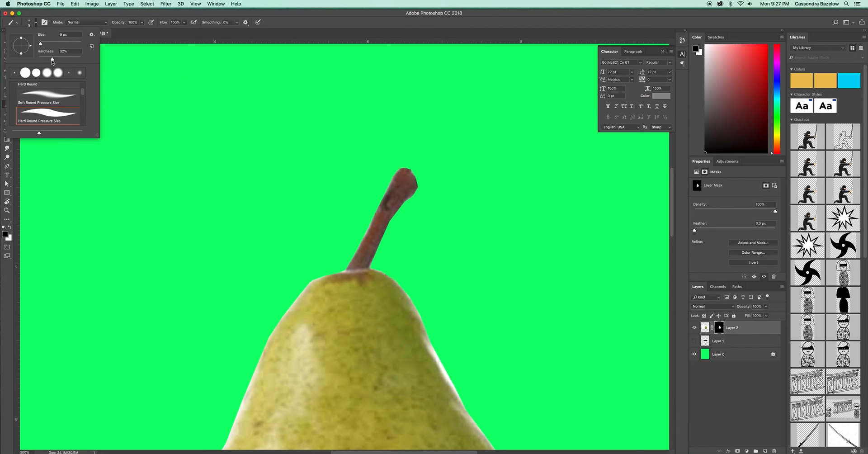
{"action": "left_click_drag", "start_coordinate": [52, 59], "coordinate": [41, 59]}
{"action": "left_click", "coordinate": [284, 315]}
{"action": "mouse_move", "coordinate": [284, 315]}
{"action": "left_mouse_down"}
{"action": "mouse_move", "coordinate": [307, 390]}
{"action": "mouse_move", "coordinate": [375, 409]}
{"action": "left_mouse_up"}
{"action": "key", "text": "super+z"}
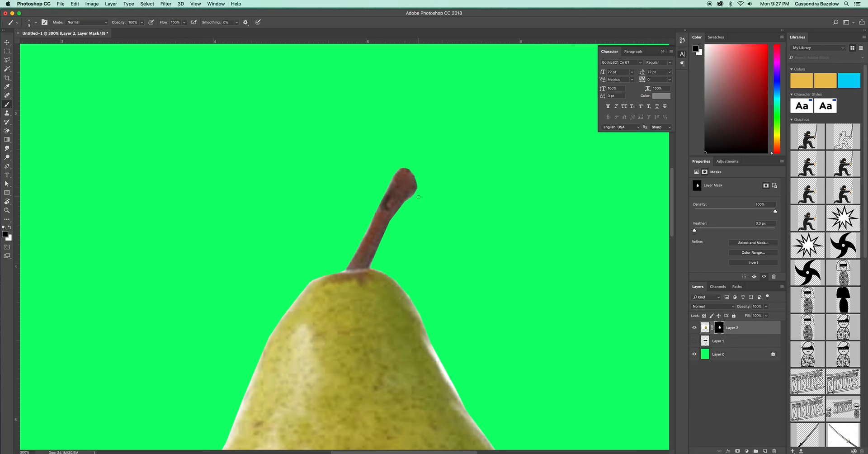
Step: Paint black on Layer 2's mask along the stem's edges with the soft brush to trim and smooth its outline
{"action": "left_click_drag", "start_coordinate": [407, 199], "coordinate": [418, 181]}
{"action": "mouse_move", "coordinate": [398, 216]}
{"action": "left_mouse_down"}
{"action": "mouse_move", "coordinate": [403, 203]}
{"action": "mouse_move", "coordinate": [392, 219]}
{"action": "left_mouse_up"}
{"action": "left_click_drag", "start_coordinate": [337, 273], "coordinate": [356, 242]}
{"action": "left_click_drag", "start_coordinate": [376, 329], "coordinate": [448, 165]}
{"action": "mouse_move", "coordinate": [376, 311]}
{"action": "left_mouse_down"}
{"action": "mouse_move", "coordinate": [268, 398]}
{"action": "mouse_move", "coordinate": [270, 378]}
{"action": "left_mouse_up"}
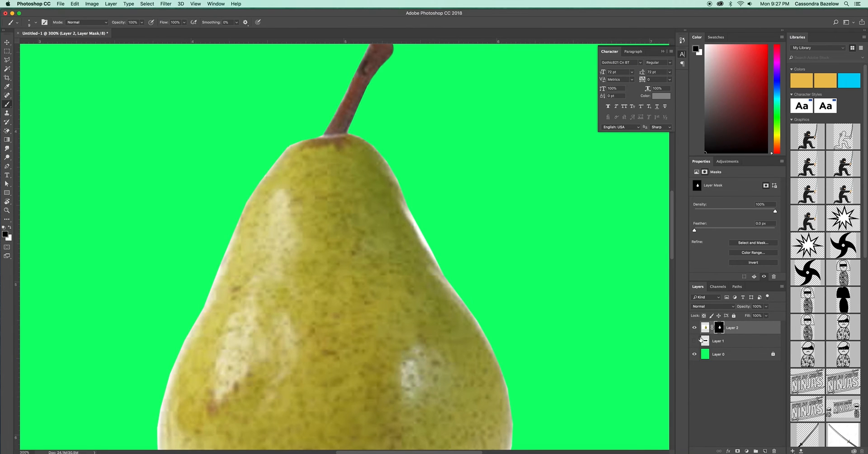
Step: Paint trial white strokes on Layer 2's mask beside the pear's edge, undo them, and restore black as the foreground colour
{"action": "left_click", "coordinate": [7, 106]}
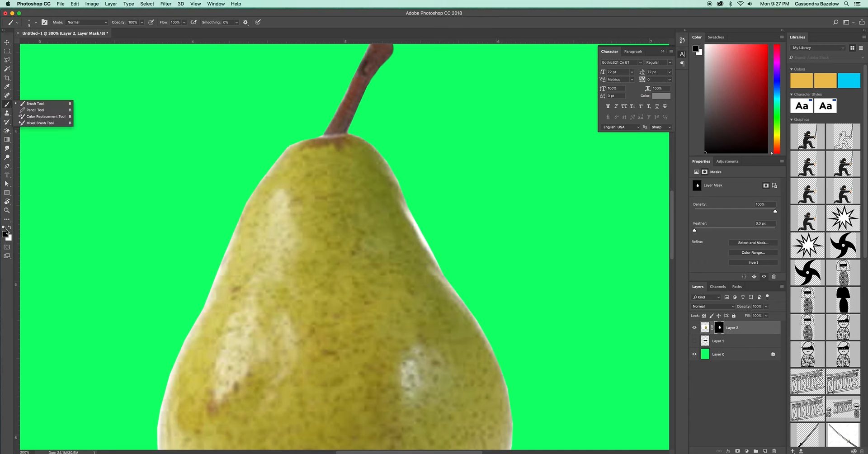
{"action": "left_click", "coordinate": [9, 228]}
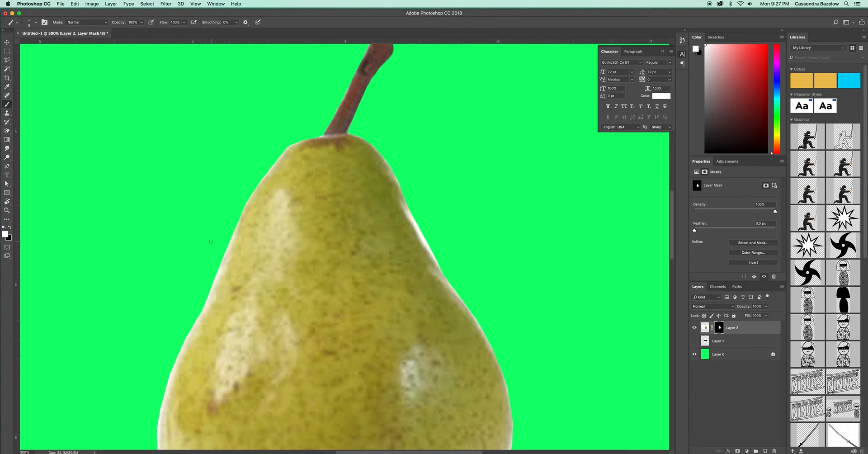
{"action": "mouse_move", "coordinate": [229, 241]}
{"action": "left_mouse_down"}
{"action": "mouse_move", "coordinate": [190, 197]}
{"action": "mouse_move", "coordinate": [275, 246]}
{"action": "mouse_move", "coordinate": [228, 202]}
{"action": "mouse_move", "coordinate": [228, 212]}
{"action": "mouse_move", "coordinate": [267, 226]}
{"action": "mouse_move", "coordinate": [282, 208]}
{"action": "mouse_move", "coordinate": [279, 190]}
{"action": "mouse_move", "coordinate": [234, 156]}
{"action": "mouse_move", "coordinate": [312, 174]}
{"action": "mouse_move", "coordinate": [240, 139]}
{"action": "mouse_move", "coordinate": [319, 168]}
{"action": "mouse_move", "coordinate": [299, 137]}
{"action": "mouse_move", "coordinate": [340, 168]}
{"action": "mouse_move", "coordinate": [332, 190]}
{"action": "mouse_move", "coordinate": [320, 181]}
{"action": "mouse_move", "coordinate": [238, 196]}
{"action": "mouse_move", "coordinate": [231, 242]}
{"action": "mouse_move", "coordinate": [163, 284]}
{"action": "mouse_move", "coordinate": [206, 305]}
{"action": "left_mouse_up"}
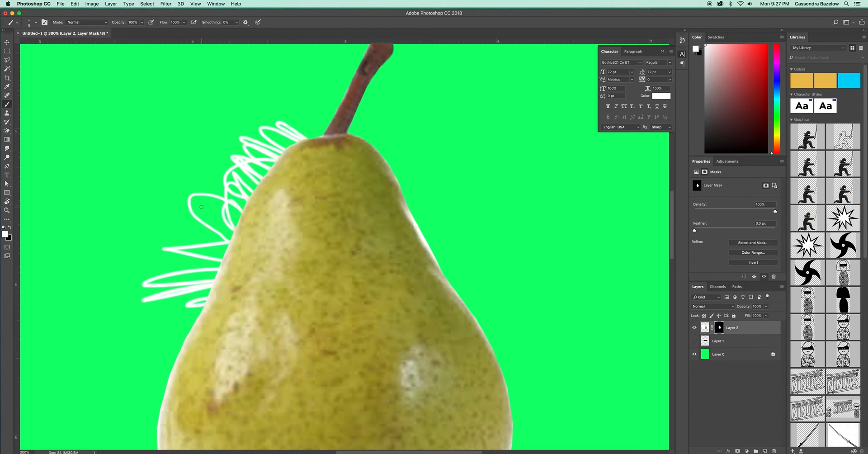
{"action": "key", "text": "super+z"}
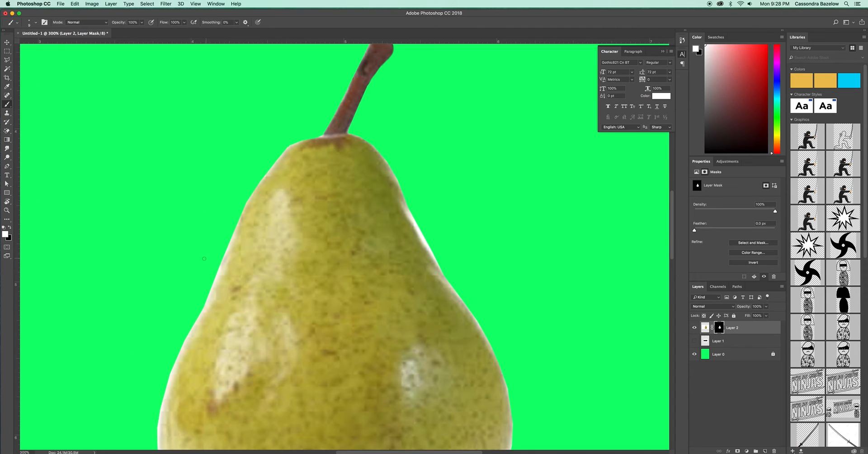
{"action": "mouse_move", "coordinate": [237, 221]}
{"action": "left_mouse_down"}
{"action": "mouse_move", "coordinate": [209, 189]}
{"action": "mouse_move", "coordinate": [256, 186]}
{"action": "mouse_move", "coordinate": [226, 249]}
{"action": "left_mouse_up"}
{"action": "key", "text": "super+z"}
{"action": "key", "text": "x"}
{"action": "key", "text": "super+z"}
Step: Set the brush hardness to 0% and paint black on Layer 2's mask along the pear's upper edge to trim it
{"action": "left_click", "coordinate": [34, 20]}
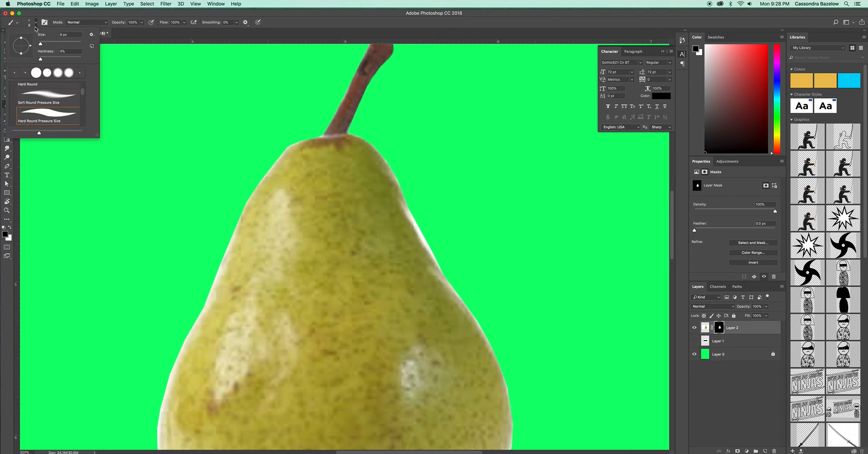
{"action": "left_click_drag", "start_coordinate": [81, 60], "coordinate": [38, 59]}
{"action": "left_click", "coordinate": [289, 141]}
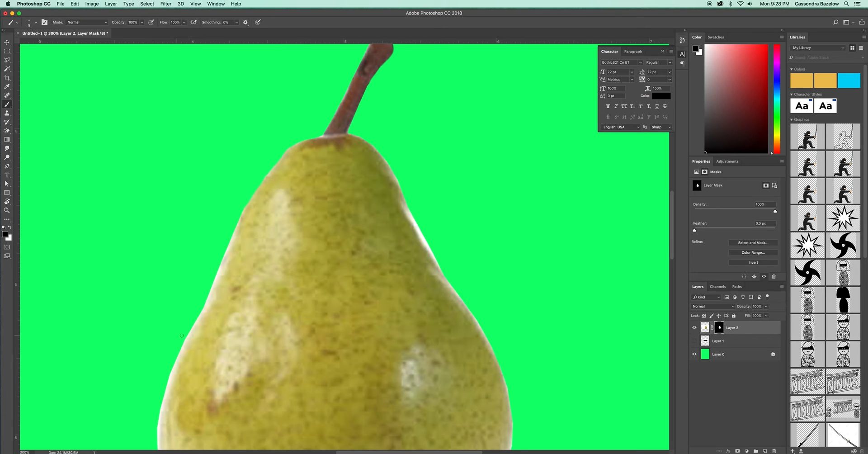
Step: Set the brush size to 70 px, try a black stroke across the pear on Layer 2's mask, and undo it
{"action": "left_click", "coordinate": [35, 23]}
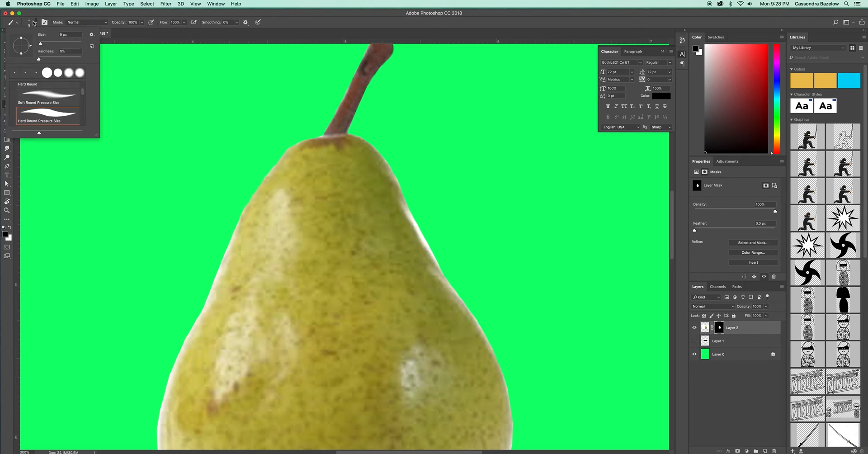
{"action": "left_click", "coordinate": [36, 23]}
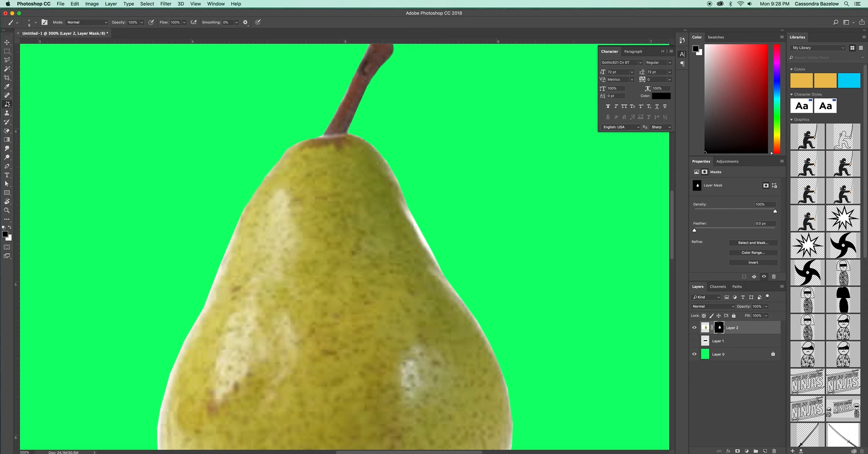
{"action": "left_click", "coordinate": [36, 23]}
{"action": "left_click_drag", "start_coordinate": [41, 44], "coordinate": [50, 44]}
{"action": "left_click", "coordinate": [92, 25]}
{"action": "mouse_move", "coordinate": [248, 191]}
{"action": "left_mouse_down"}
{"action": "mouse_move", "coordinate": [325, 290]}
{"action": "mouse_move", "coordinate": [386, 405]}
{"action": "left_mouse_up"}
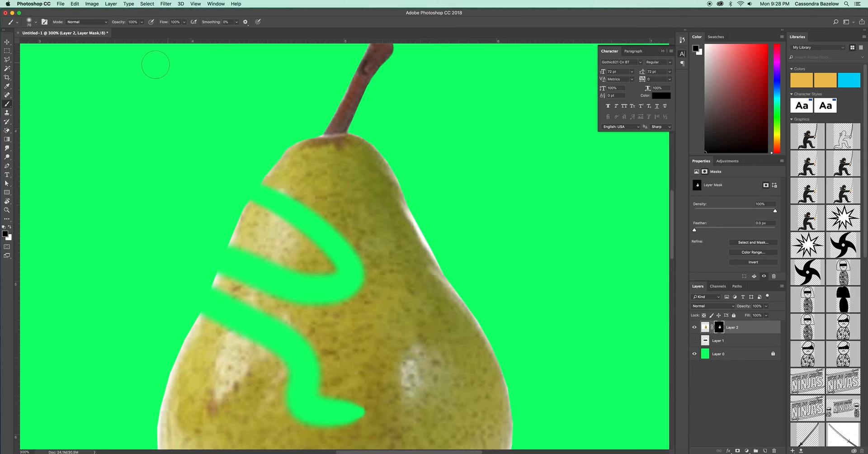
{"action": "key", "text": "super+z"}
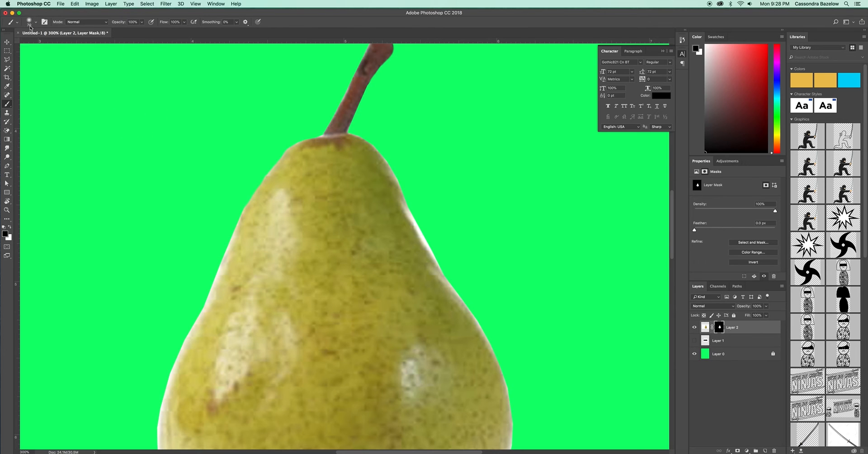
{"action": "left_click", "coordinate": [30, 23]}
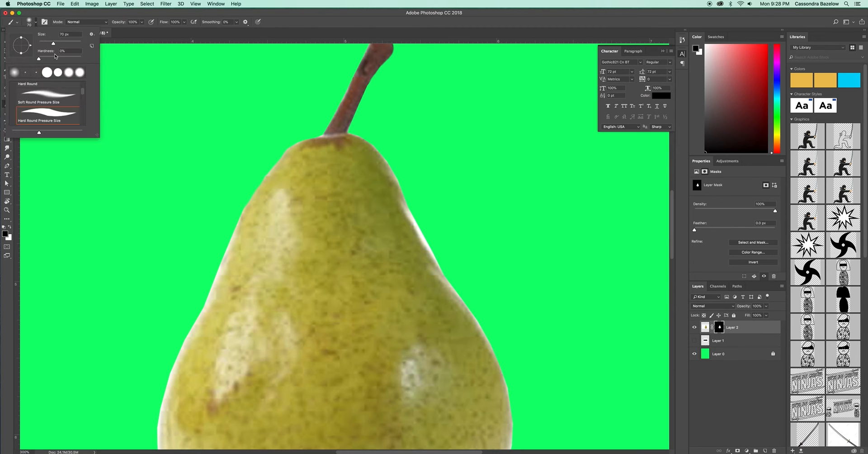
{"action": "left_click", "coordinate": [70, 11]}
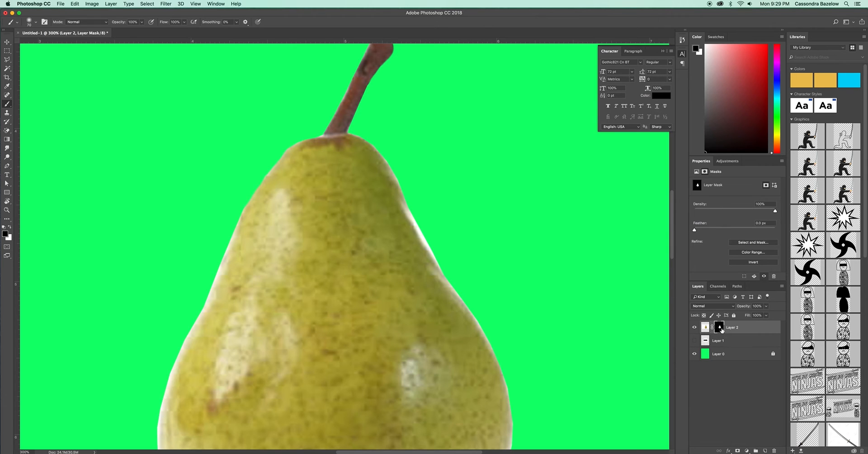
Step: Load Layer 2's mask as a selection around the pear, target the layer's image, and deselect
{"action": "left_click", "coordinate": [722, 333], "text": "super"}
{"action": "left_click", "coordinate": [706, 327]}
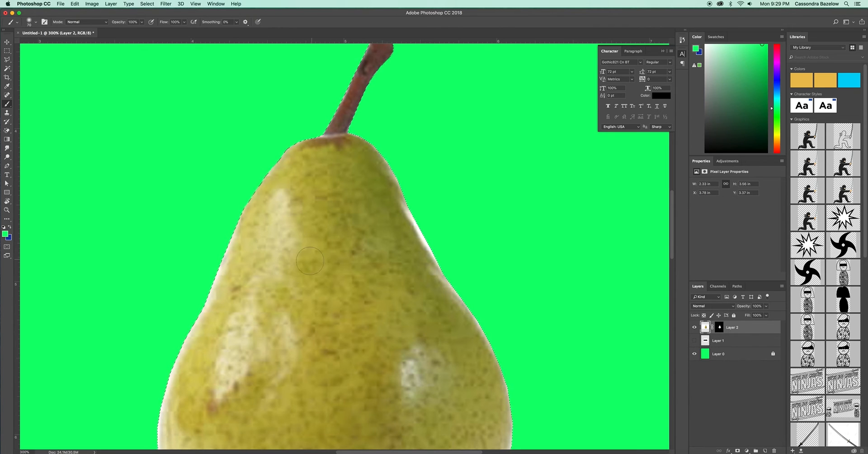
{"action": "key", "text": "super+minus"}
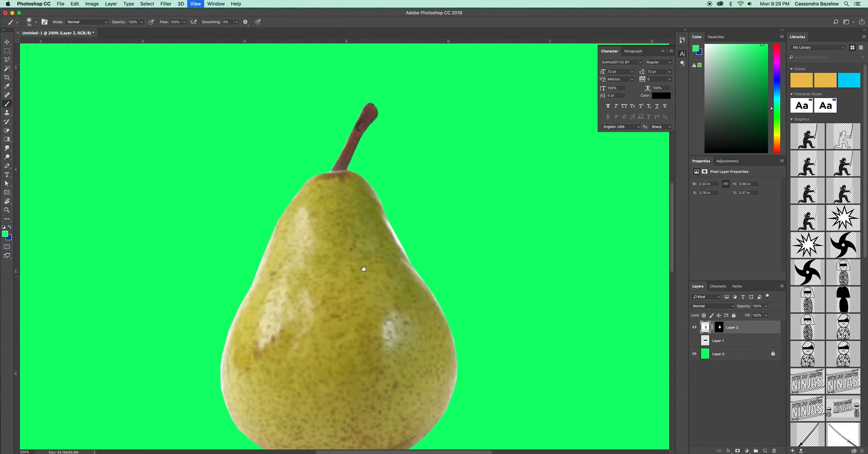
{"action": "scroll", "coordinate": [369, 261], "scroll_direction": "down", "scroll_amount": 3}
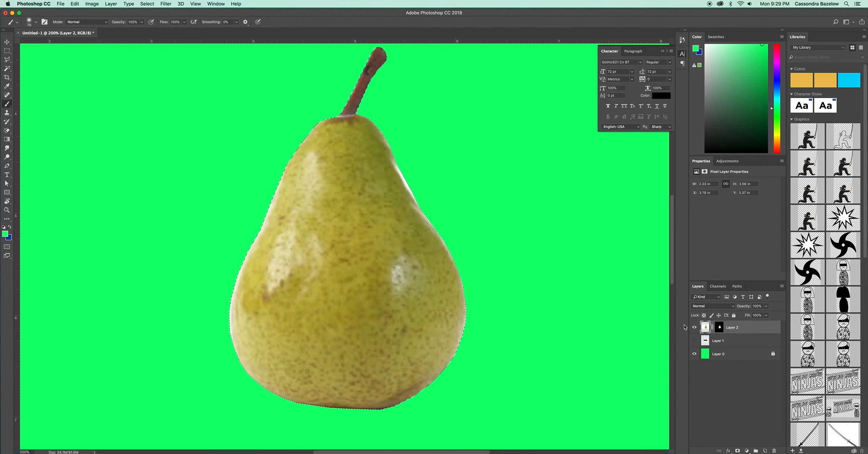
{"action": "key", "text": "super+d"}
Step: Alternate between Layer 2's image and mask, load the mask as a selection again, and leave the mask targeted
{"action": "left_click", "coordinate": [720, 328]}
{"action": "left_click", "coordinate": [708, 327]}
{"action": "left_click", "coordinate": [720, 329]}
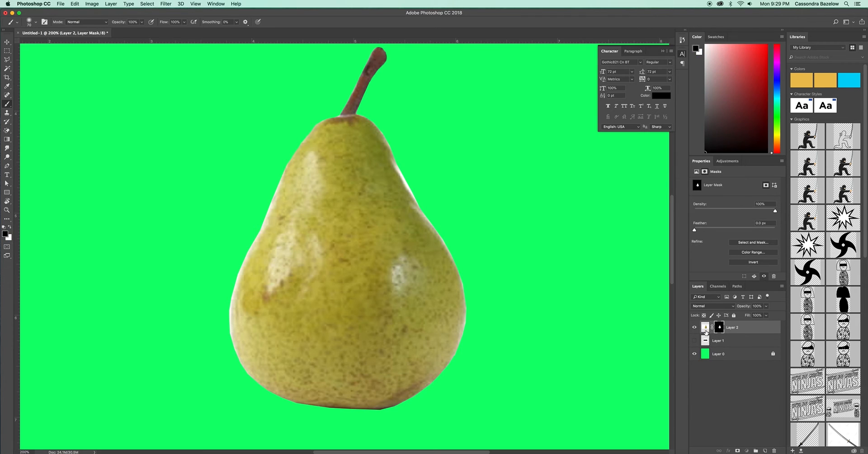
{"action": "left_click", "coordinate": [706, 329]}
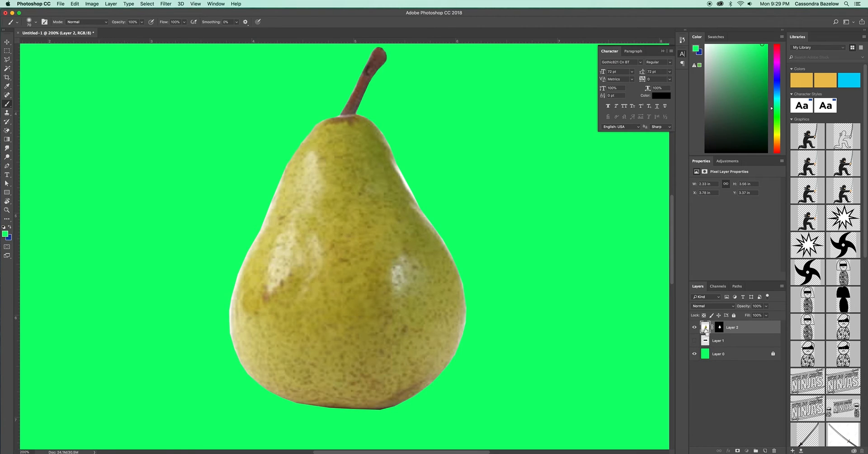
{"action": "left_click", "coordinate": [720, 330], "text": "super"}
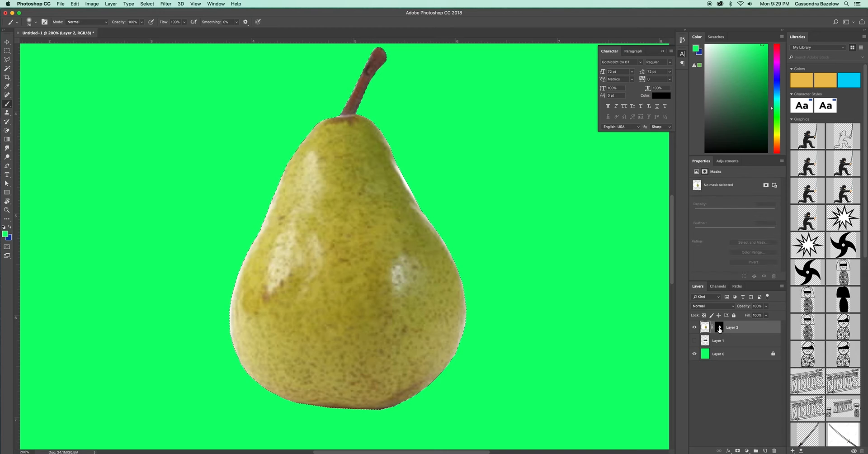
{"action": "left_click", "coordinate": [705, 162]}
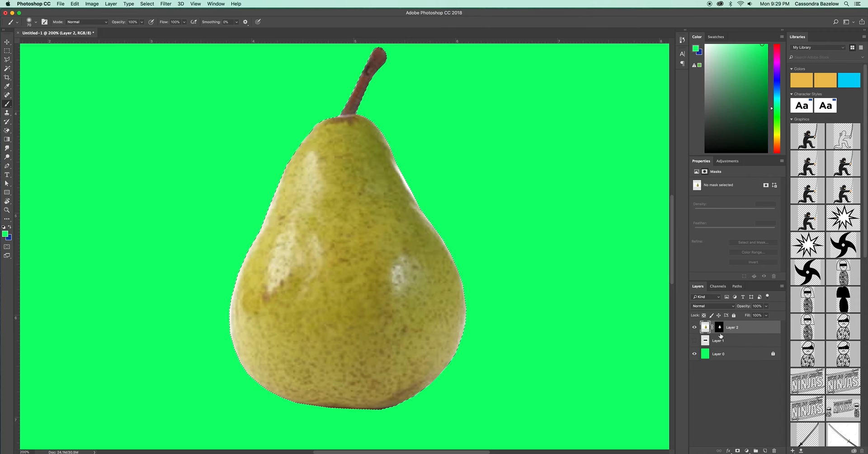
{"action": "left_click", "coordinate": [721, 329]}
{"action": "left_click", "coordinate": [745, 329]}
{"action": "left_click", "coordinate": [722, 331], "text": "super"}
{"action": "left_click", "coordinate": [720, 331]}
Step: Undock and close the Properties and Adjustments panels
{"action": "left_click_drag", "start_coordinate": [702, 161], "coordinate": [617, 158]}
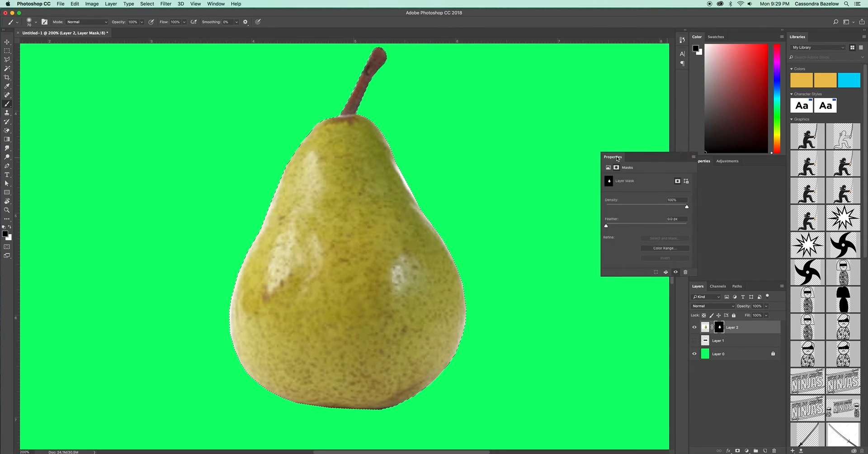
{"action": "left_click", "coordinate": [597, 153]}
{"action": "left_click_drag", "start_coordinate": [713, 155], "coordinate": [609, 159]}
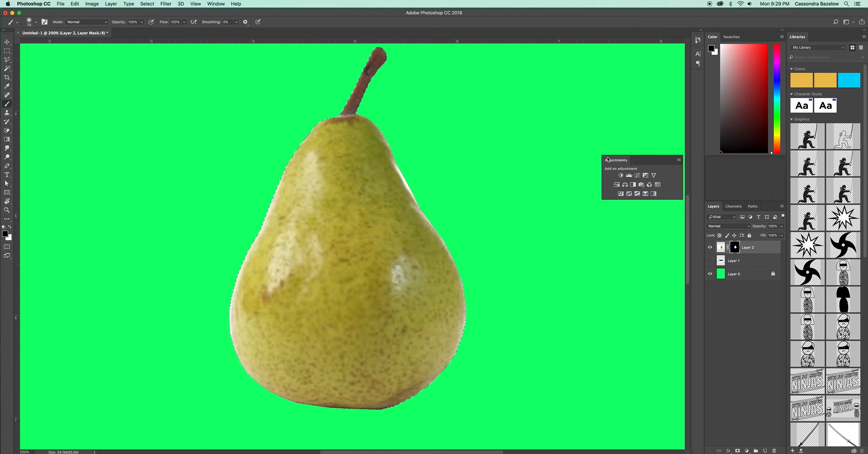
{"action": "left_click", "coordinate": [596, 153]}
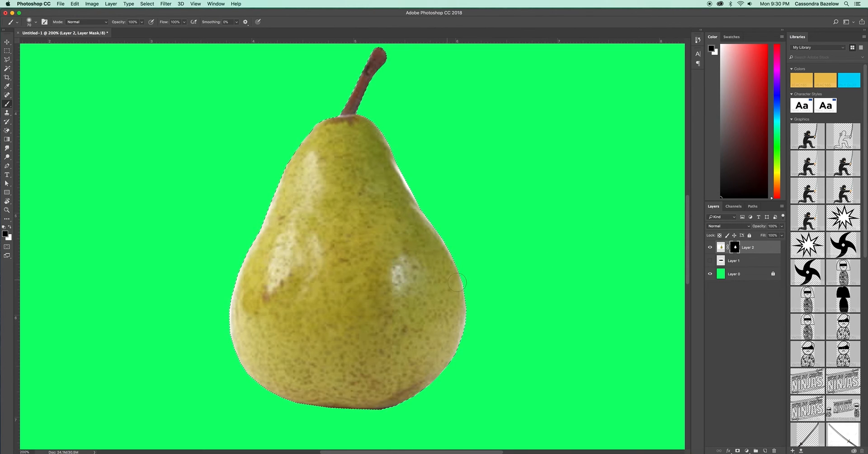
Step: Reload Layer 2's mask as a selection and open the classic Refine Edge dialog for it
{"action": "left_click", "coordinate": [144, 4]}
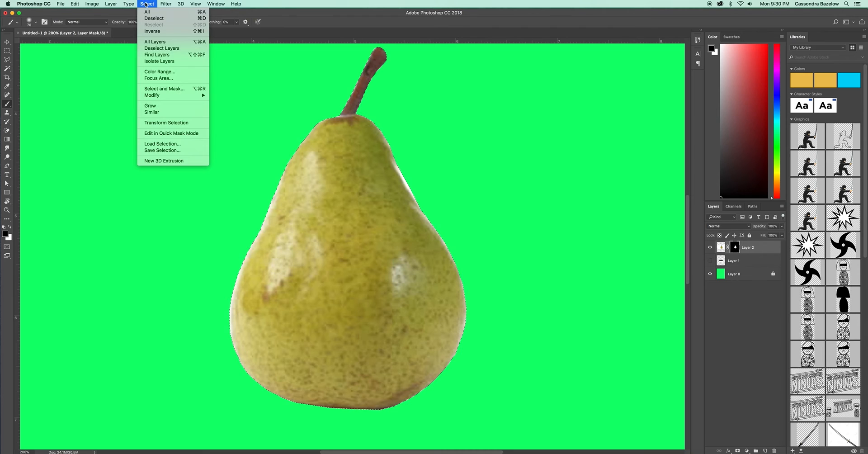
{"action": "left_click", "coordinate": [145, 4]}
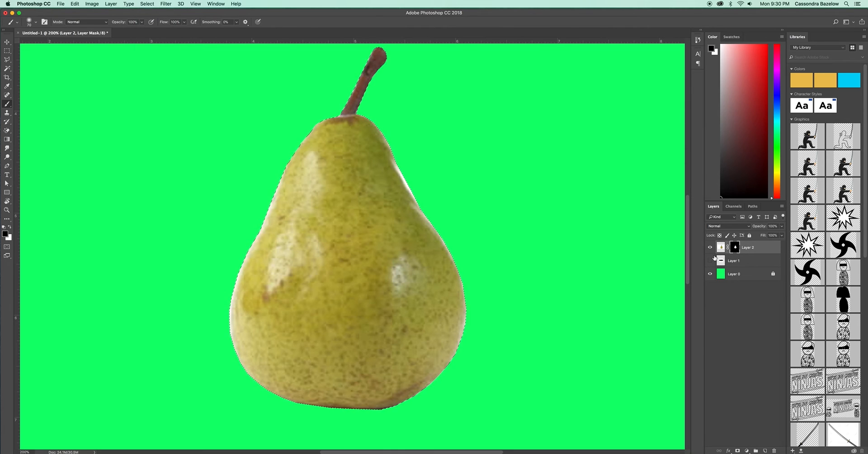
{"action": "key", "text": "super+d"}
{"action": "left_click", "coordinate": [736, 253], "text": "super"}
{"action": "left_click", "coordinate": [148, 3]}
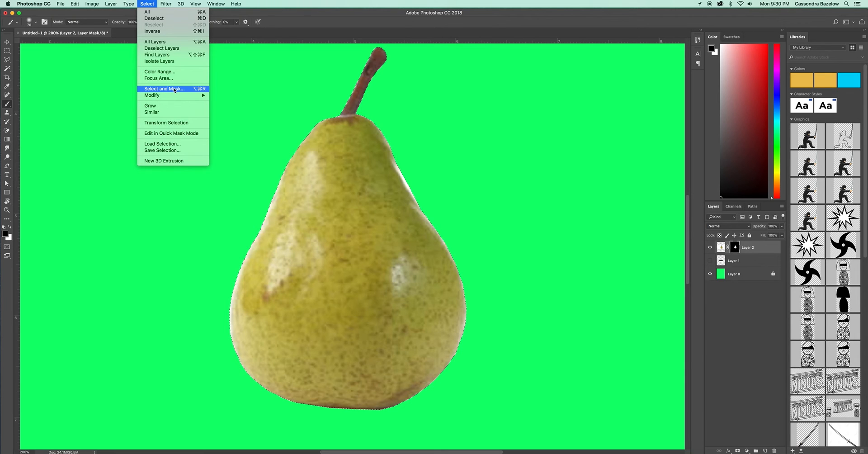
{"action": "left_click", "coordinate": [175, 90], "text": "shift"}
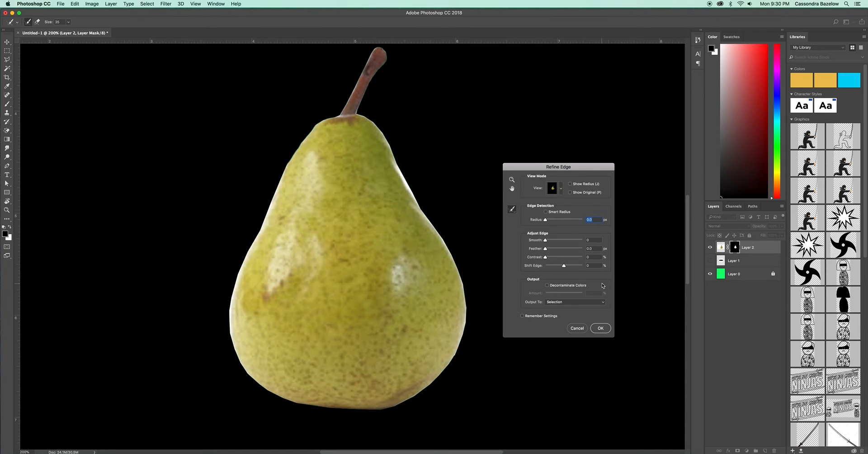
{"action": "left_click_drag", "start_coordinate": [577, 166], "coordinate": [579, 148]}
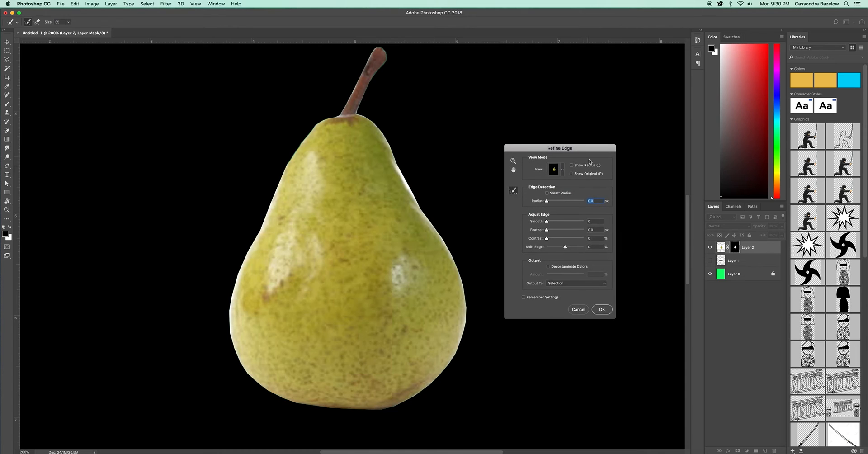
Step: Refine the pear's edge with Smooth 80, a slight Feather and Shift Edge -73%
{"action": "mouse_move", "coordinate": [546, 223]}
{"action": "left_mouse_down"}
{"action": "mouse_move", "coordinate": [584, 221]}
{"action": "mouse_move", "coordinate": [559, 222]}
{"action": "left_mouse_up"}
{"action": "left_click", "coordinate": [546, 230]}
{"action": "left_click_drag", "start_coordinate": [564, 248], "coordinate": [551, 231]}
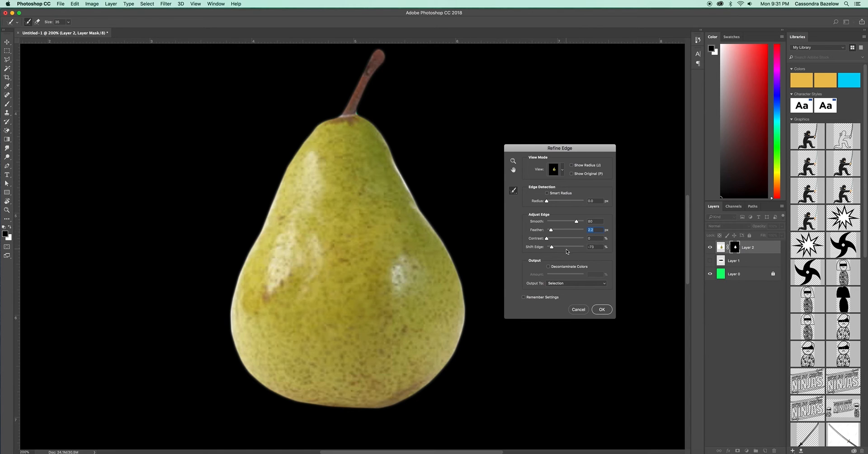
Step: Output the refined pear selection to a New Layer with Layer Mask
{"action": "left_click", "coordinate": [563, 284]}
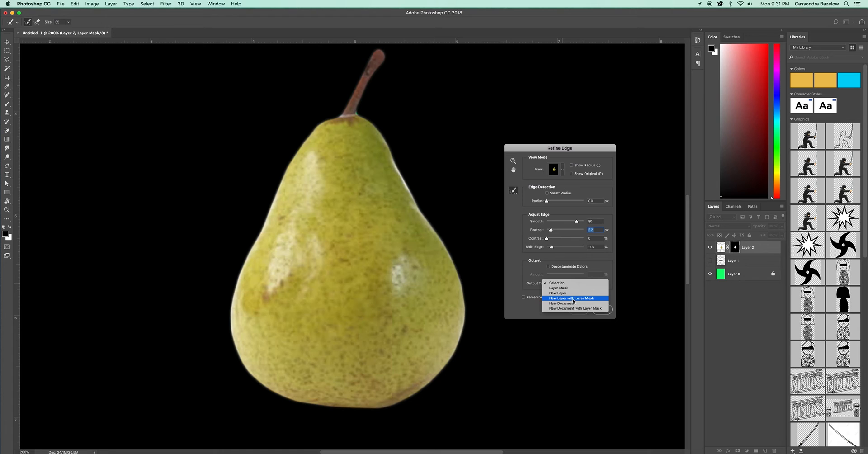
{"action": "left_click", "coordinate": [576, 299]}
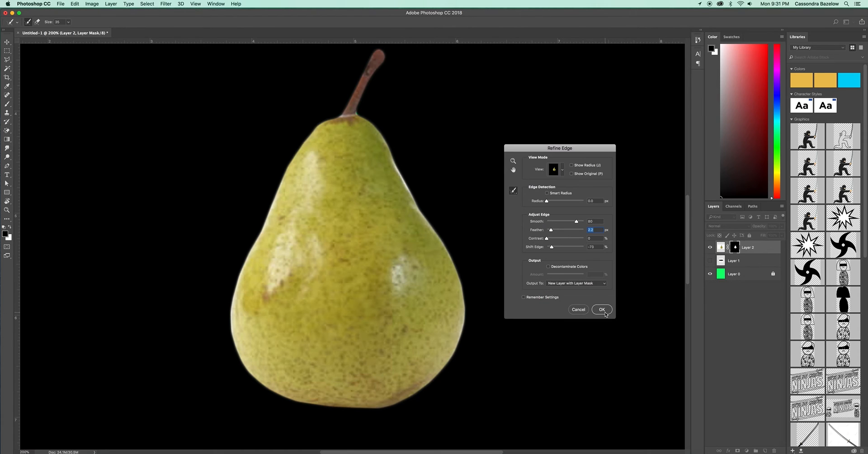
{"action": "left_click", "coordinate": [606, 312]}
Step: Toggle the visibility of Layer 2 and Layer 2 copy to compare the original and refined pear edges
{"action": "left_click", "coordinate": [710, 260]}
{"action": "left_click", "coordinate": [710, 248]}
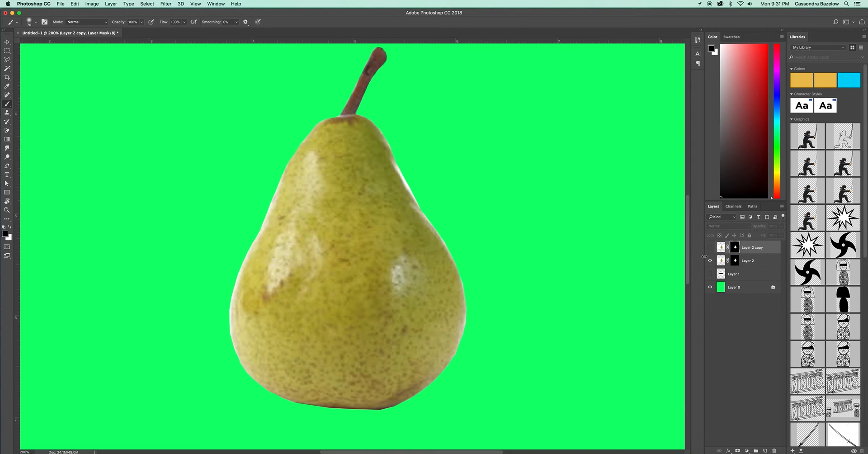
{"action": "left_click", "coordinate": [710, 247]}
{"action": "left_click", "coordinate": [710, 261]}
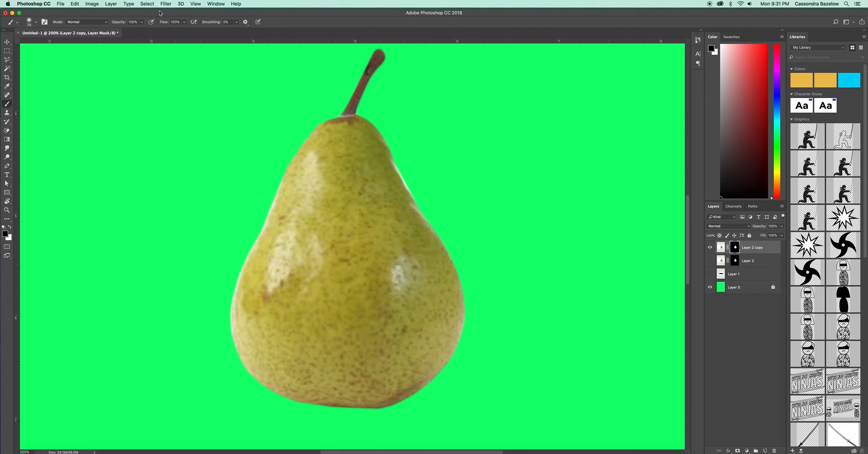
Step: Open the Select and Mask workspace for Layer 2 copy to view its refinement settings, and cancel it
{"action": "left_click", "coordinate": [148, 4]}
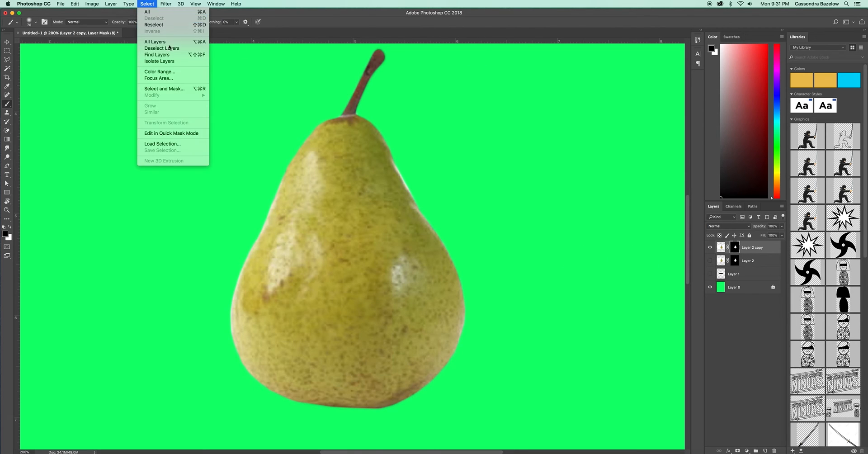
{"action": "left_click", "coordinate": [176, 89]}
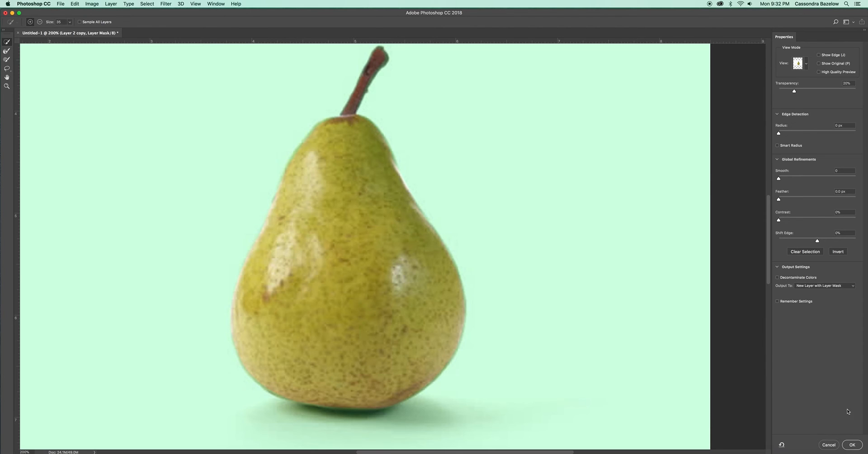
{"action": "left_click", "coordinate": [829, 445]}
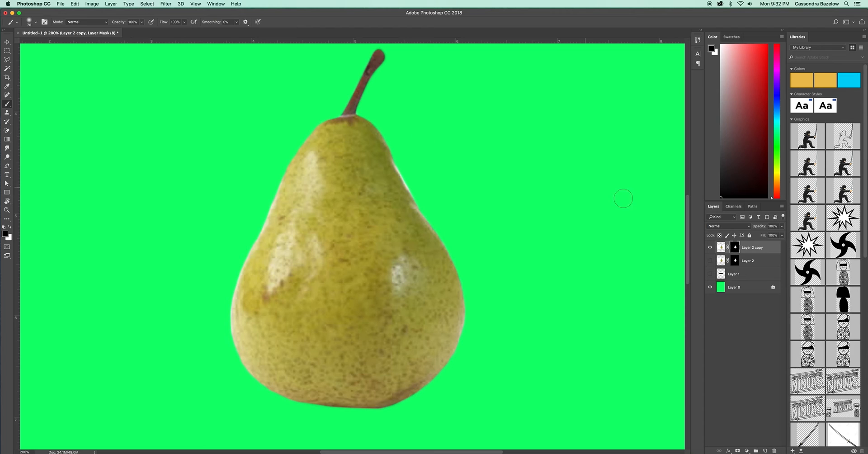
Step: Load Layer 2 copy's mask as a selection, view its settings in the Refine Edge dialog, and cancel it
{"action": "left_click", "coordinate": [737, 249], "text": "ctrl"}
{"action": "left_click", "coordinate": [139, 4]}
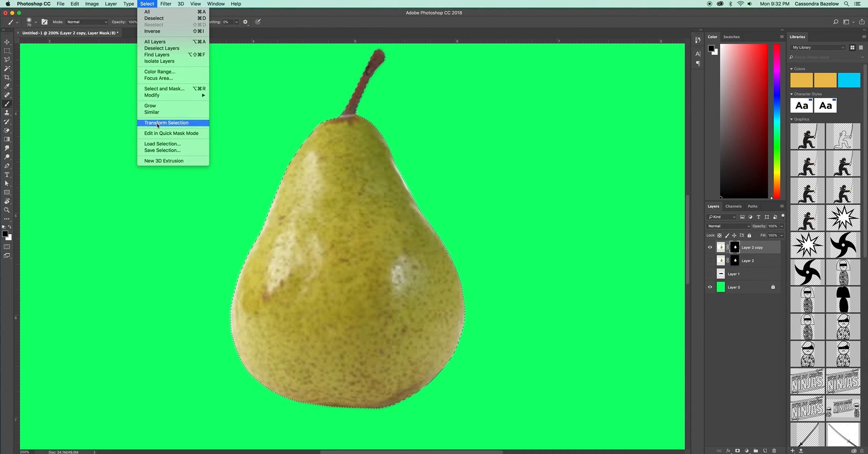
{"action": "left_click", "coordinate": [172, 90], "text": "shift"}
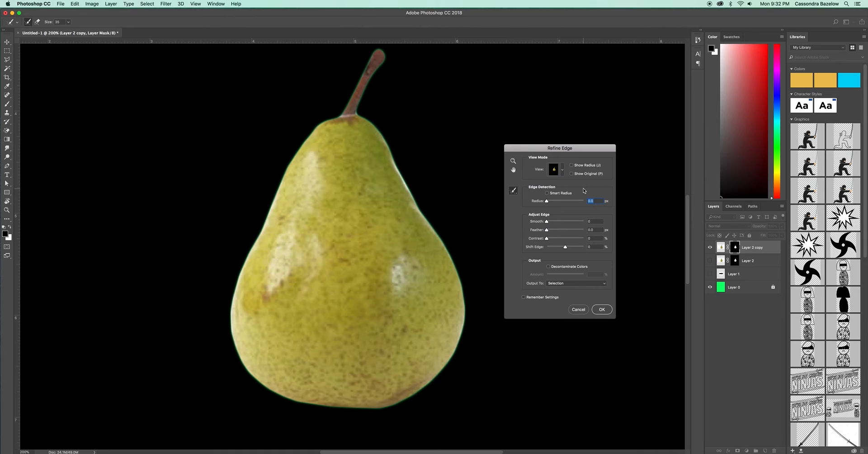
{"action": "left_click", "coordinate": [579, 309]}
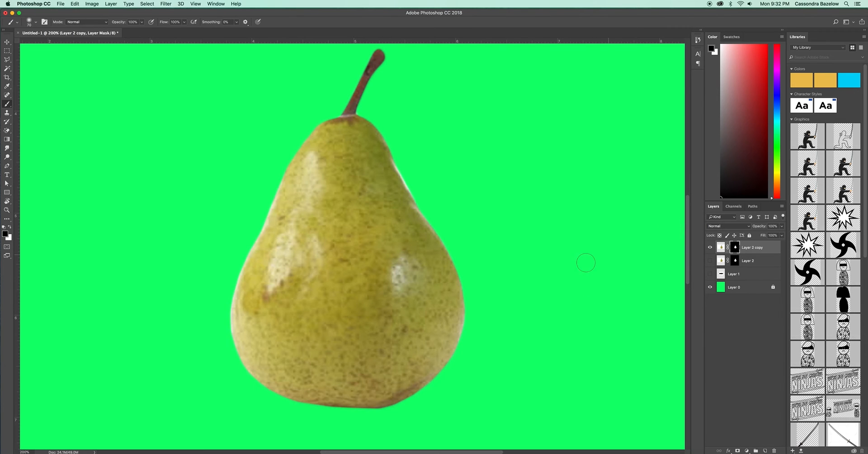
Step: Trim the white fringe along the pear's left edge by painting black on Layer 2 copy's mask with a soft 40 px brush
{"action": "left_click_drag", "start_coordinate": [348, 355], "coordinate": [397, 333]}
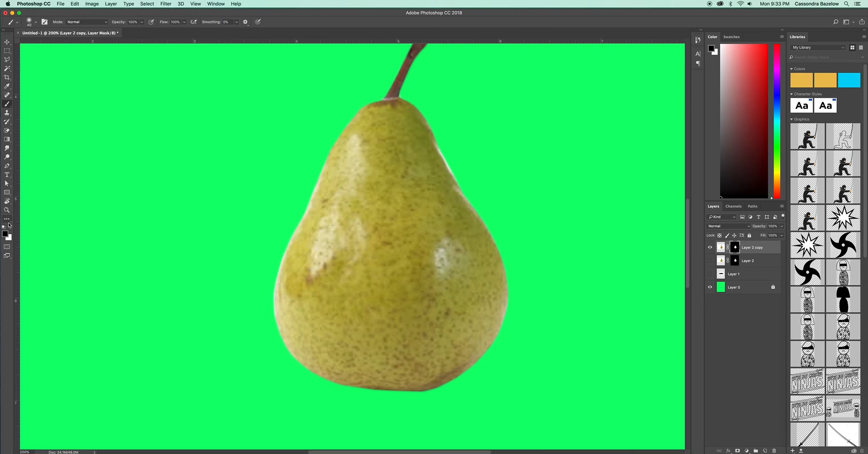
{"action": "left_click", "coordinate": [36, 24]}
{"action": "left_click_drag", "start_coordinate": [40, 58], "coordinate": [48, 60]}
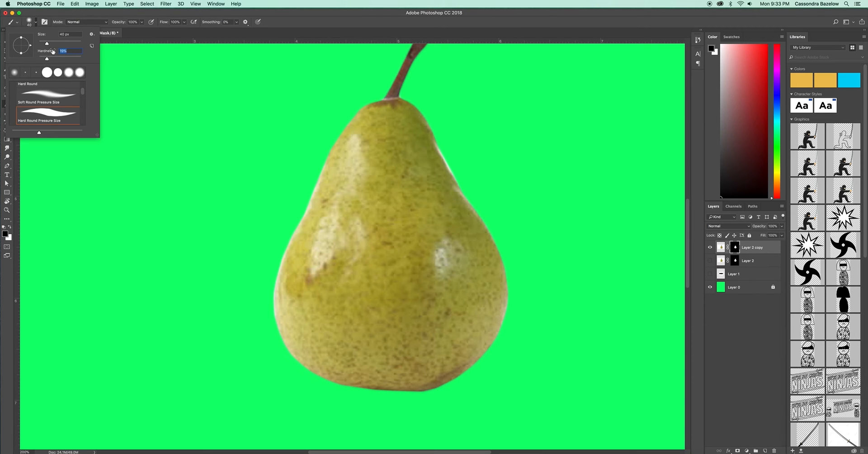
{"action": "left_click", "coordinate": [76, 13]}
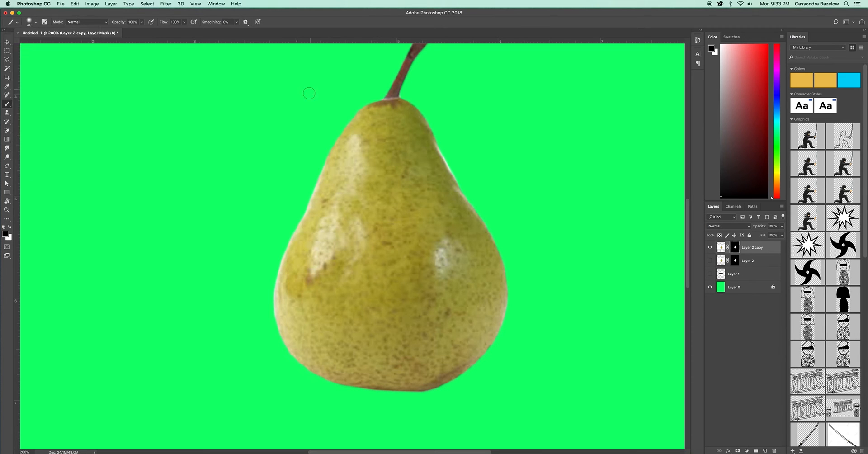
{"action": "left_click", "coordinate": [34, 22]}
{"action": "mouse_move", "coordinate": [47, 59]}
{"action": "left_mouse_down"}
{"action": "mouse_move", "coordinate": [82, 58]}
{"action": "mouse_move", "coordinate": [48, 57]}
{"action": "left_mouse_up"}
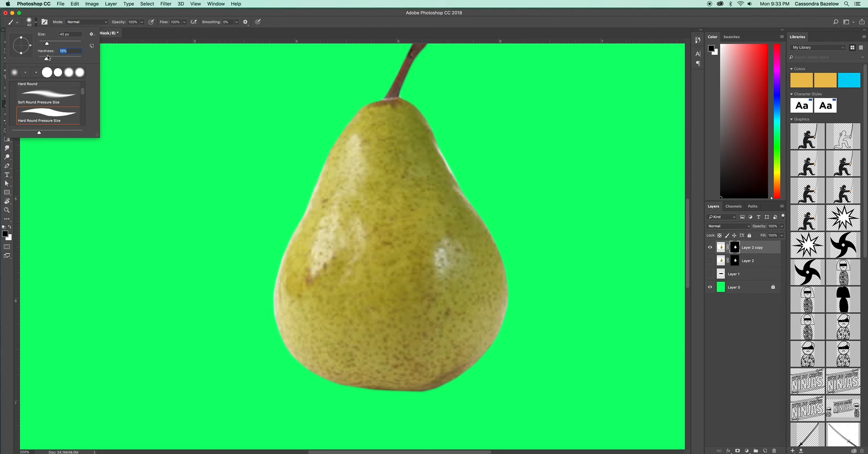
{"action": "left_click", "coordinate": [78, 14]}
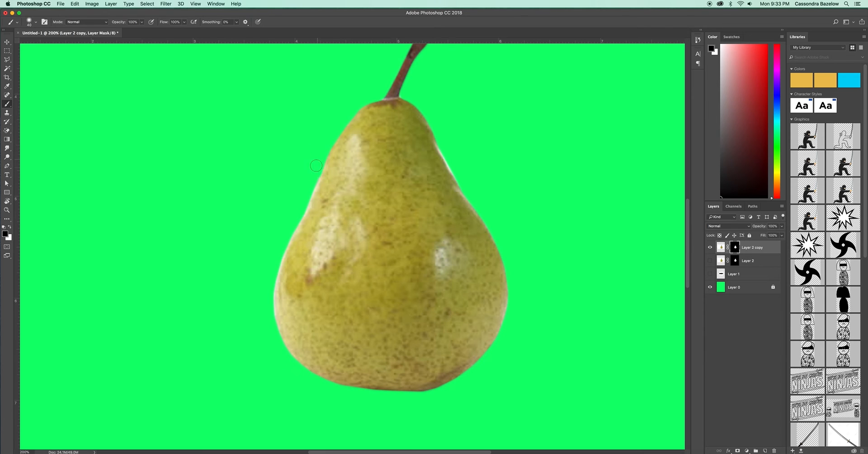
{"action": "mouse_move", "coordinate": [318, 159]}
{"action": "left_mouse_down"}
{"action": "mouse_move", "coordinate": [311, 199]}
{"action": "mouse_move", "coordinate": [308, 185]}
{"action": "mouse_move", "coordinate": [281, 245]}
{"action": "mouse_move", "coordinate": [269, 313]}
{"action": "left_mouse_up"}
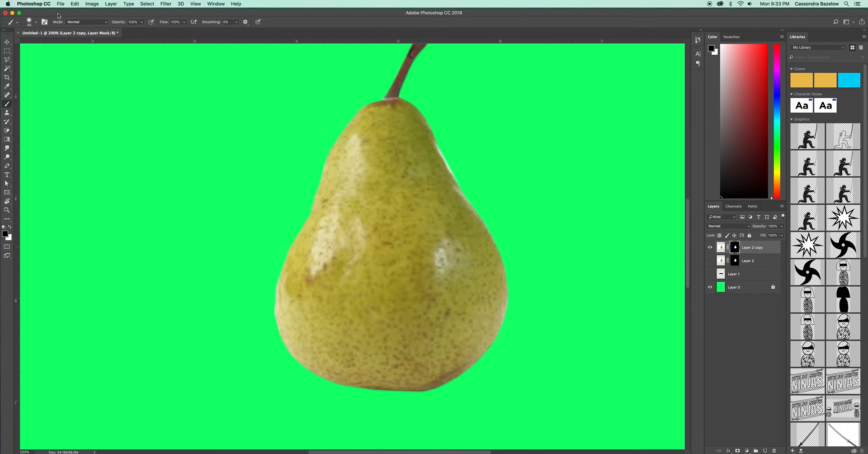
Step: Look at the lasso tool variants with the Polygonal Lasso active
{"action": "left_click", "coordinate": [6, 60]}
{"action": "right_click", "coordinate": [7, 60]}
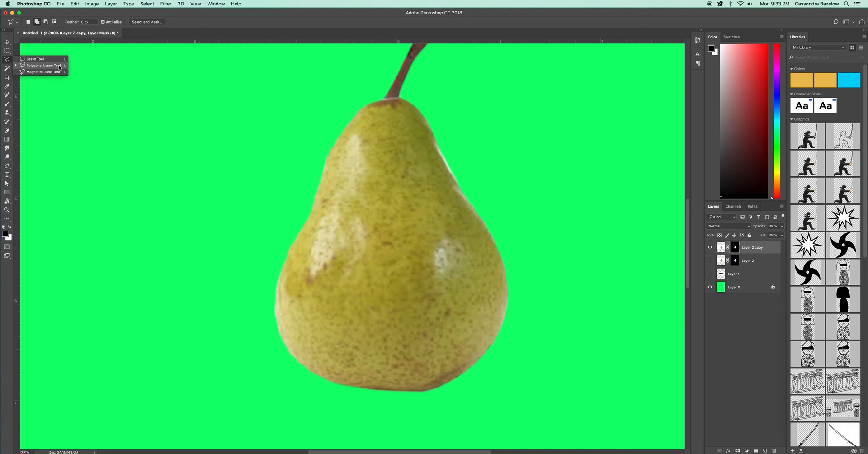
{"action": "left_click", "coordinate": [7, 60]}
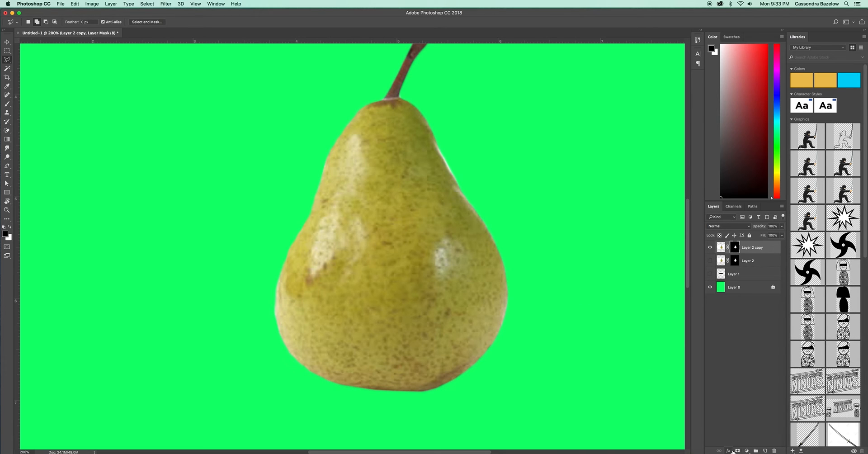
Step: Hide Layer 2 copy, show Layer 1, and erase the white background around the arrow with the Magic Eraser
{"action": "left_click", "coordinate": [710, 247]}
{"action": "left_click", "coordinate": [710, 274]}
{"action": "left_click", "coordinate": [6, 131]}
{"action": "left_click", "coordinate": [198, 136]}
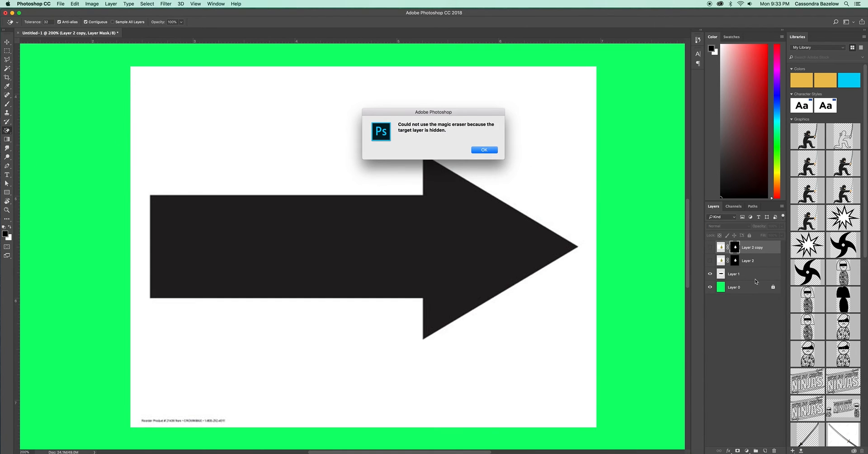
{"action": "left_click", "coordinate": [482, 151]}
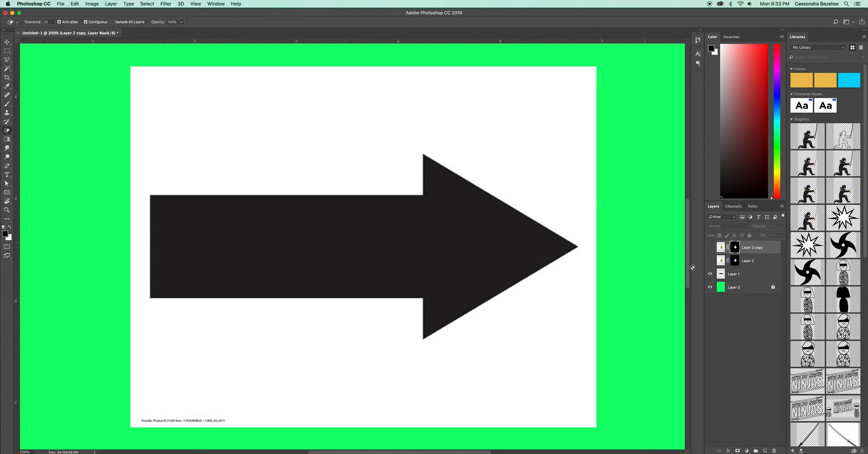
{"action": "left_click", "coordinate": [737, 274]}
{"action": "left_click", "coordinate": [512, 141]}
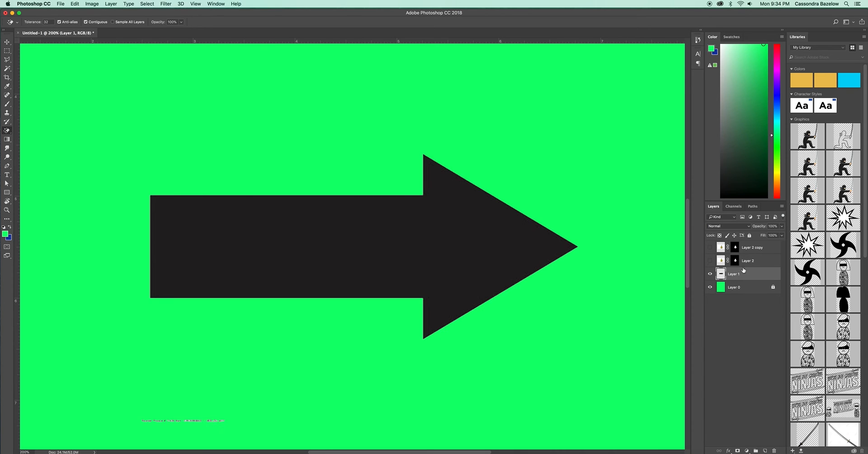
Step: Compare the arrow's and pear's edges by toggling the visibility of Layer 1 and Layer 2 copy, and leave both hidden
{"action": "key", "text": "super+equal"}
{"action": "key", "text": "super+equal"}
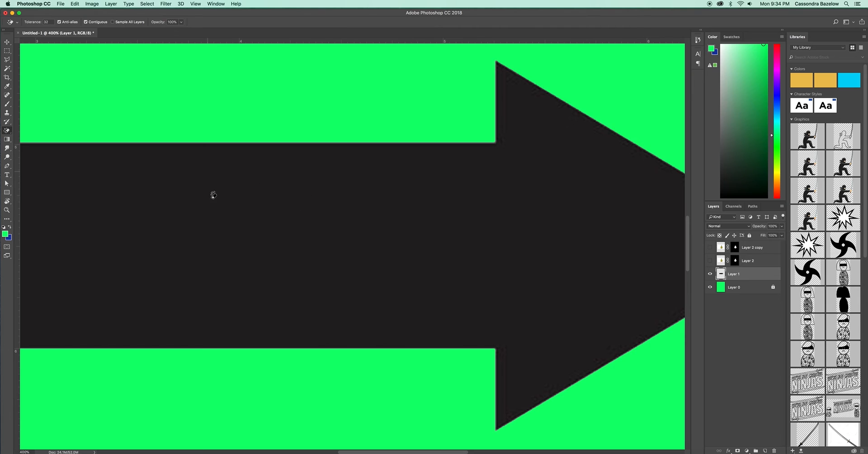
{"action": "left_click_drag", "start_coordinate": [407, 331], "coordinate": [431, 374]}
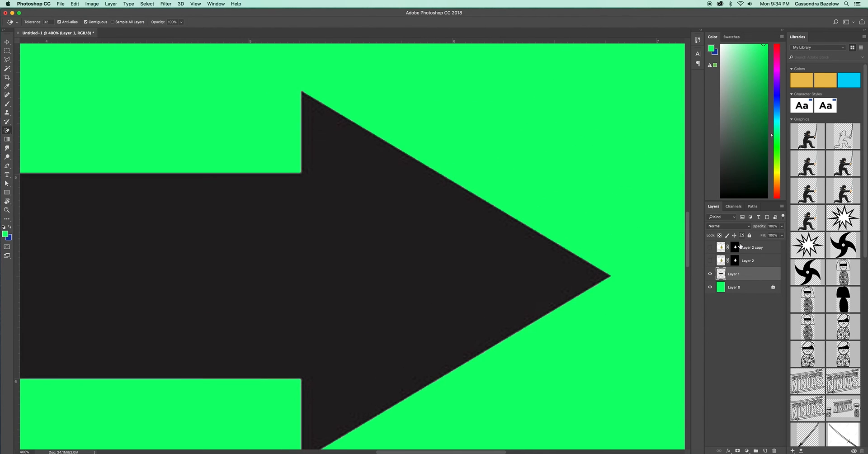
{"action": "left_click", "coordinate": [710, 247]}
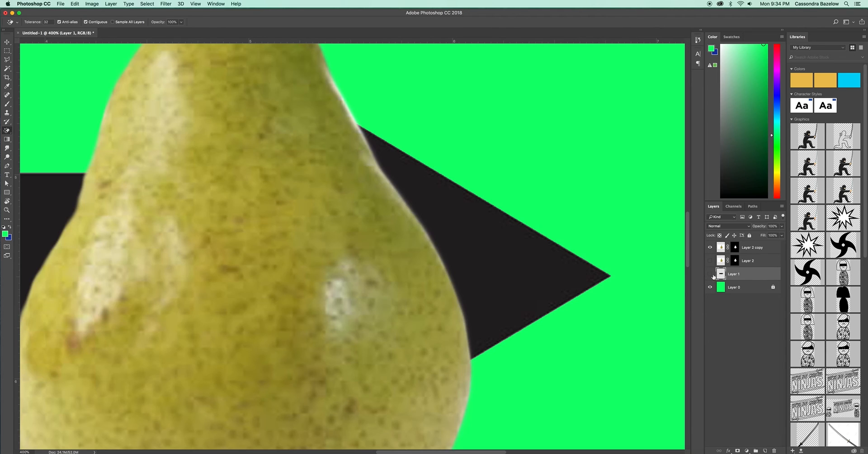
{"action": "left_click", "coordinate": [710, 274]}
{"action": "left_click", "coordinate": [752, 250]}
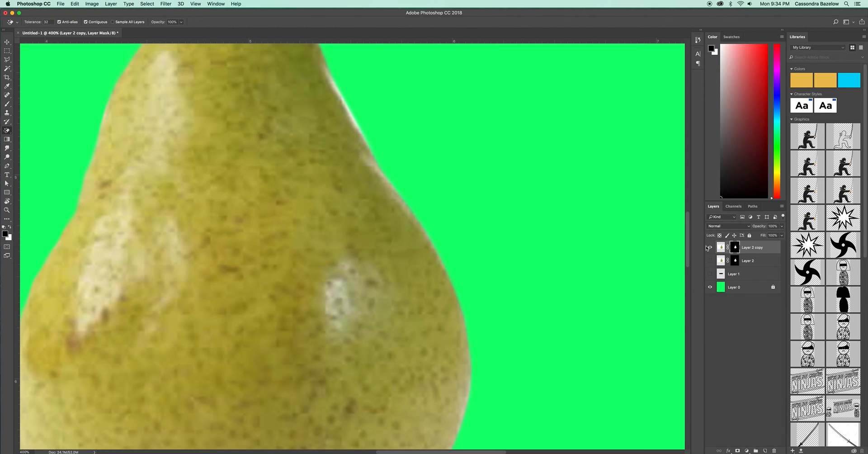
{"action": "left_click", "coordinate": [710, 248]}
{"action": "left_click", "coordinate": [734, 274]}
{"action": "left_click", "coordinate": [710, 274]}
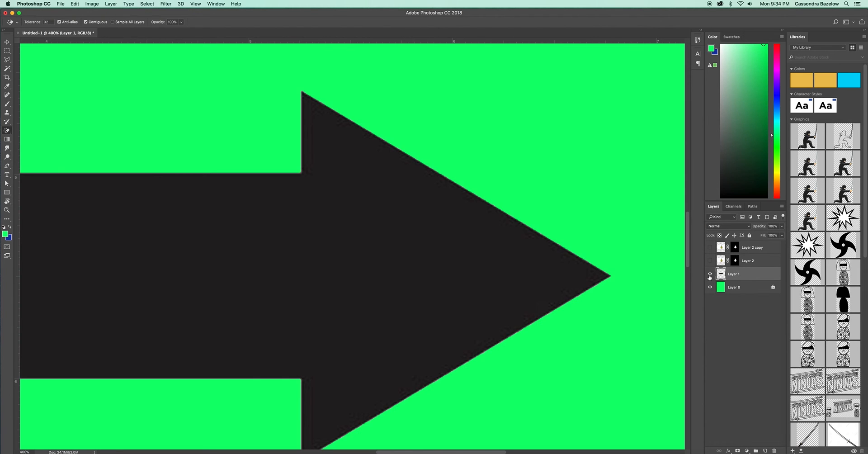
{"action": "left_click", "coordinate": [710, 274]}
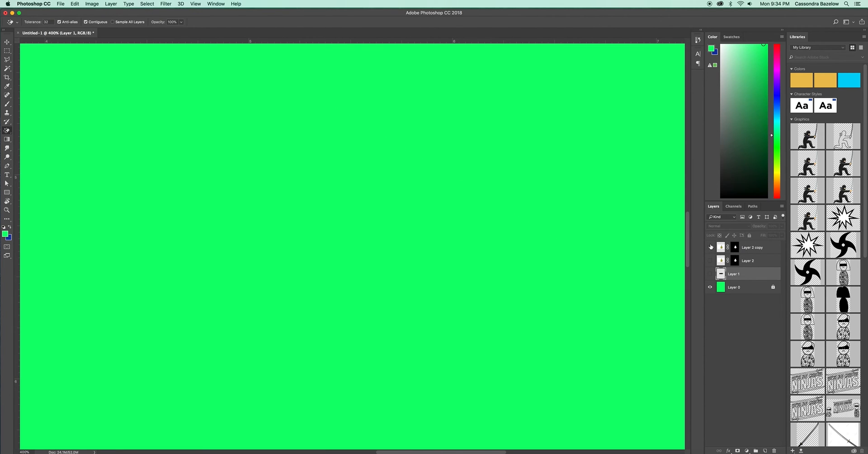
{"action": "left_click", "coordinate": [710, 247]}
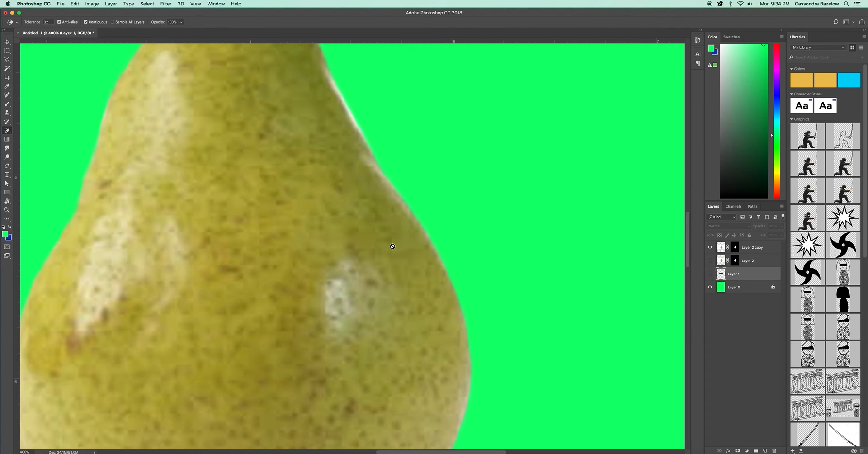
{"action": "left_click", "coordinate": [709, 249]}
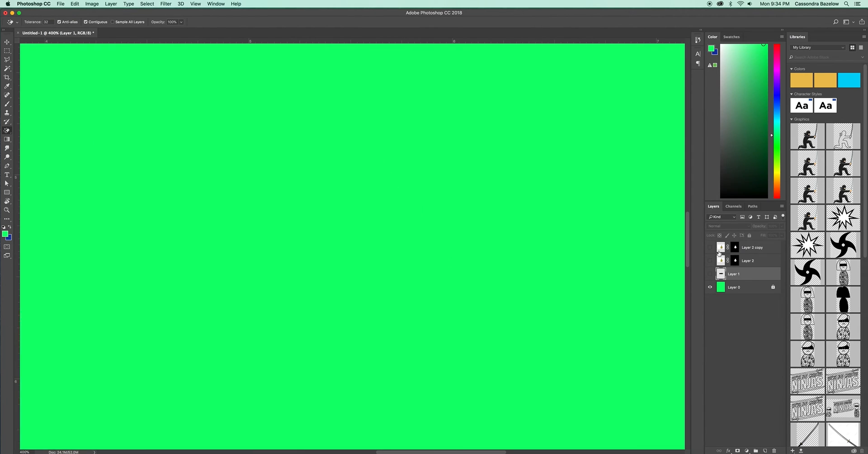
Step: Switch to Chrome, open the person white background image results, and bring the large headshot into the Photoshop document
{"action": "key", "text": "super+minus"}
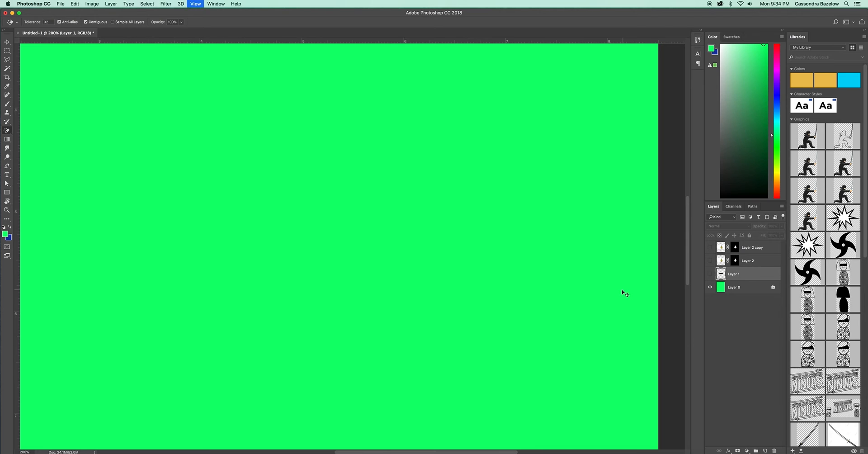
{"action": "key", "text": "super+minus"}
{"action": "key", "text": "super+minus"}
{"action": "key", "text": "super+minus"}
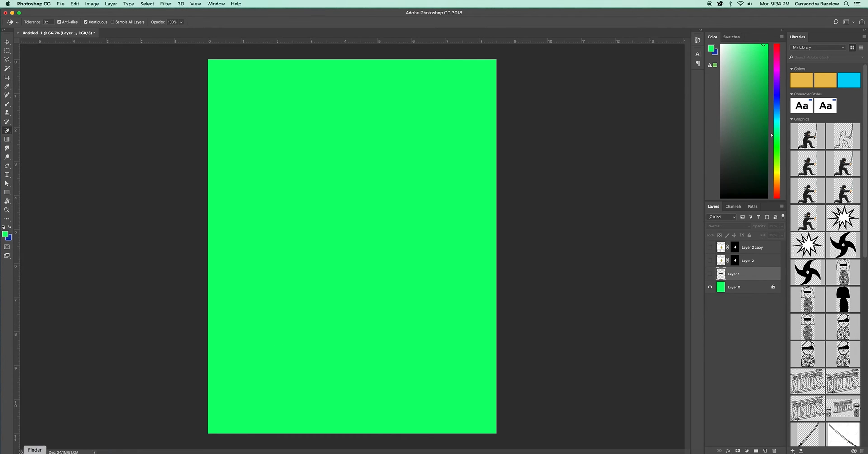
{"action": "left_click", "coordinate": [111, 453]}
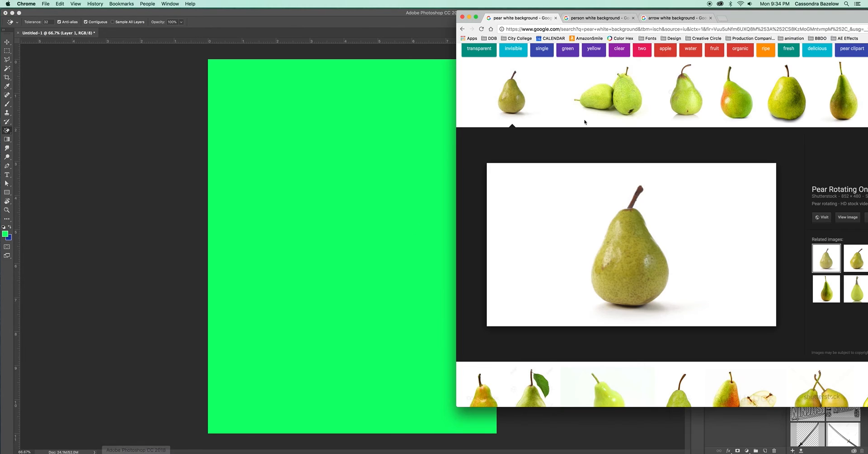
{"action": "left_click", "coordinate": [597, 18]}
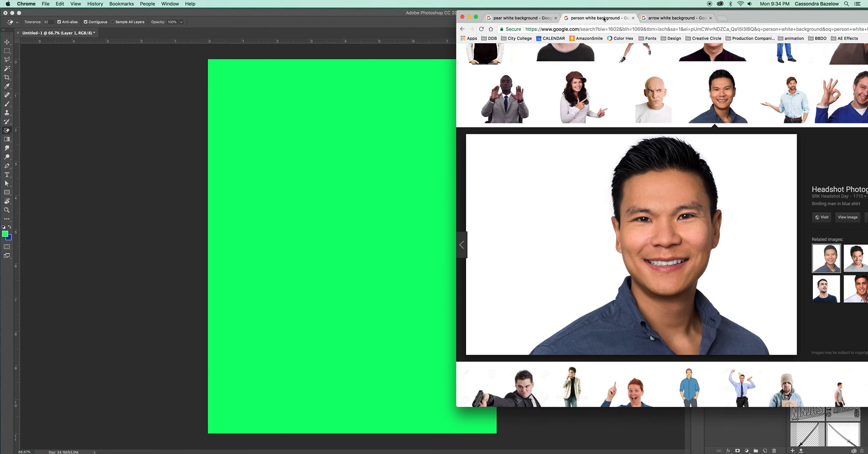
{"action": "left_click_drag", "start_coordinate": [671, 341], "coordinate": [320, 323]}
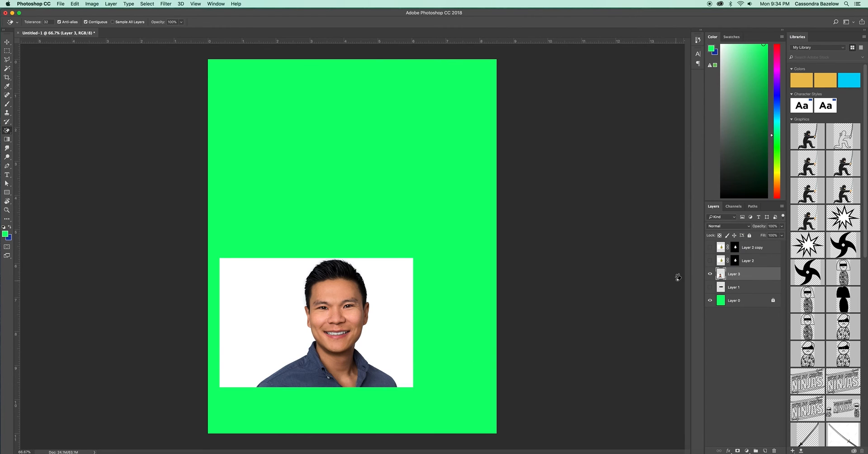
Step: Move the headshot on Layer 3 up and toward the horizontal centre of the green canvas
{"action": "key", "text": "v"}
{"action": "key", "text": "super+equal"}
{"action": "key", "text": "super+equal"}
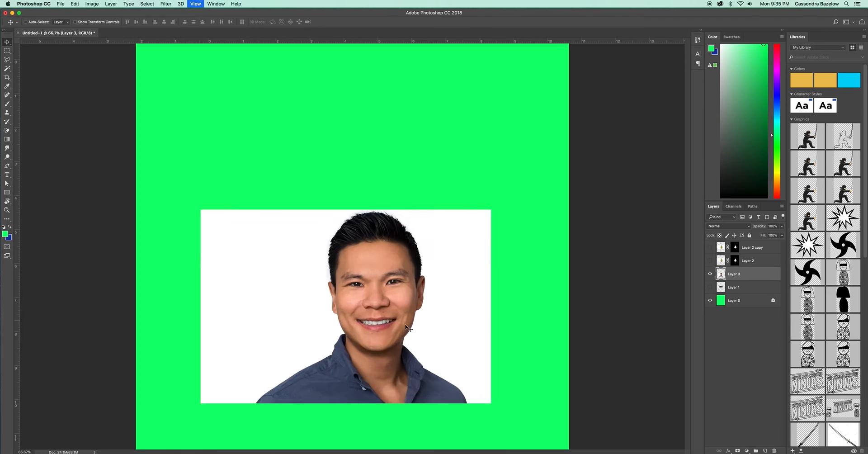
{"action": "left_click_drag", "start_coordinate": [336, 271], "coordinate": [324, 105]}
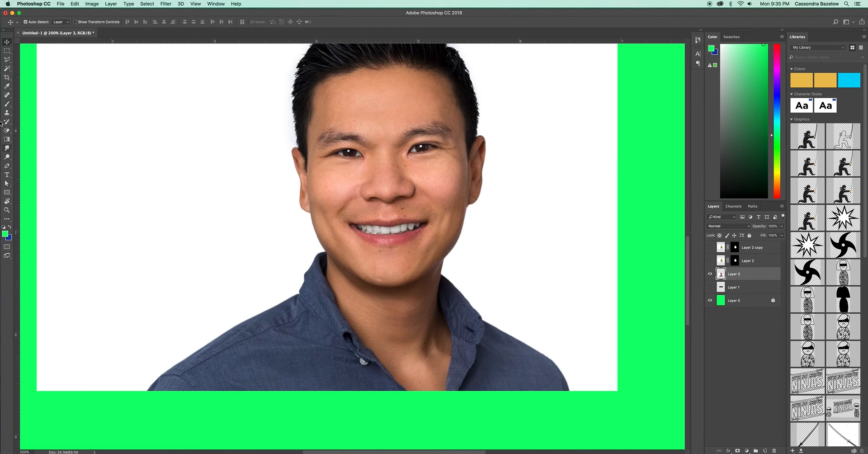
Step: Try removing the headshot's white background with the Magic Eraser, inspect the hair edge, and undo the erasure
{"action": "key", "text": "e"}
{"action": "left_click", "coordinate": [124, 154]}
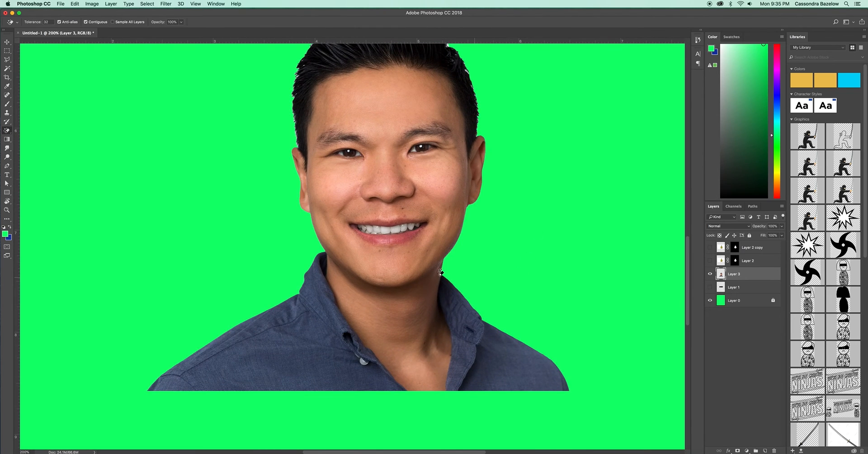
{"action": "left_click_drag", "start_coordinate": [334, 229], "coordinate": [354, 337]}
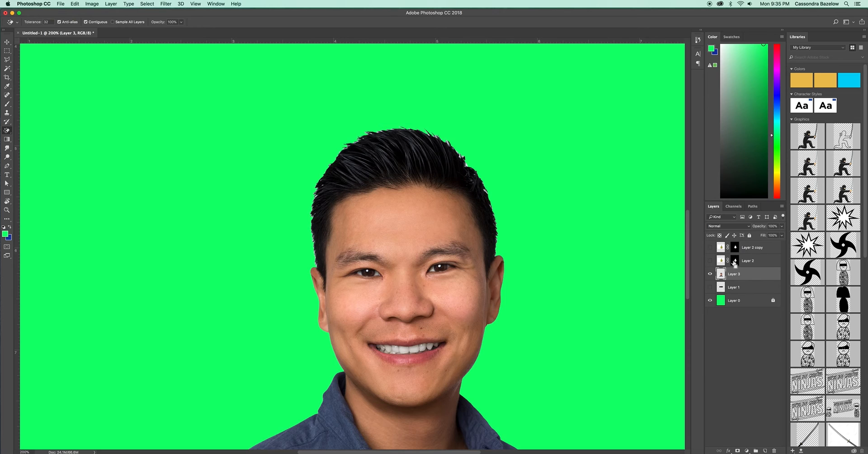
{"action": "key", "text": "super+z"}
Step: Examine the headshot's hair edge up close with the Polygonal Lasso tool active
{"action": "left_click", "coordinate": [6, 59]}
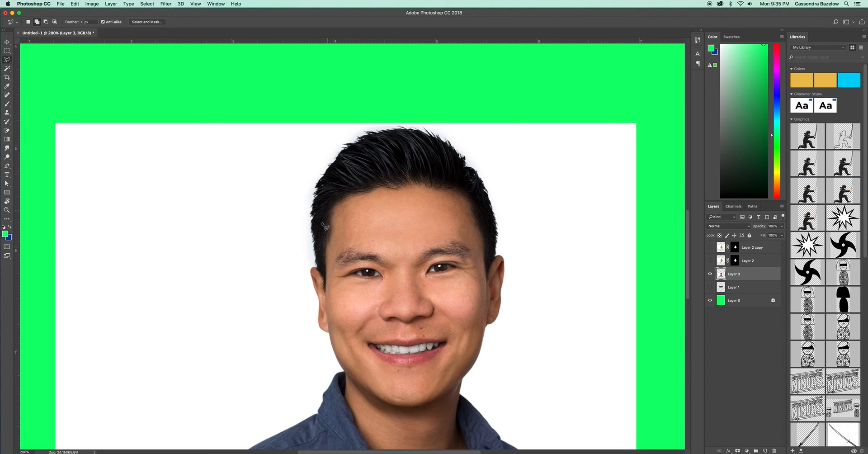
{"action": "key", "text": "super+equal"}
{"action": "key", "text": "super+equal"}
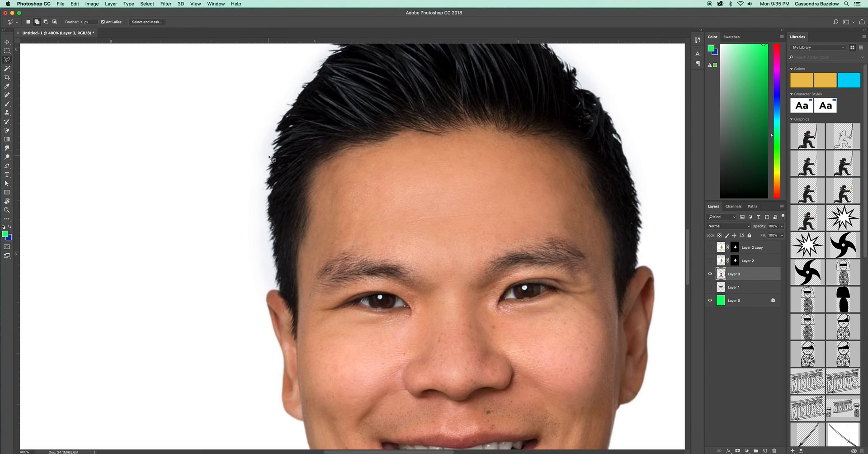
{"action": "key", "text": "super+minus"}
{"action": "key", "text": "super+minus"}
{"action": "key", "text": "super+minus"}
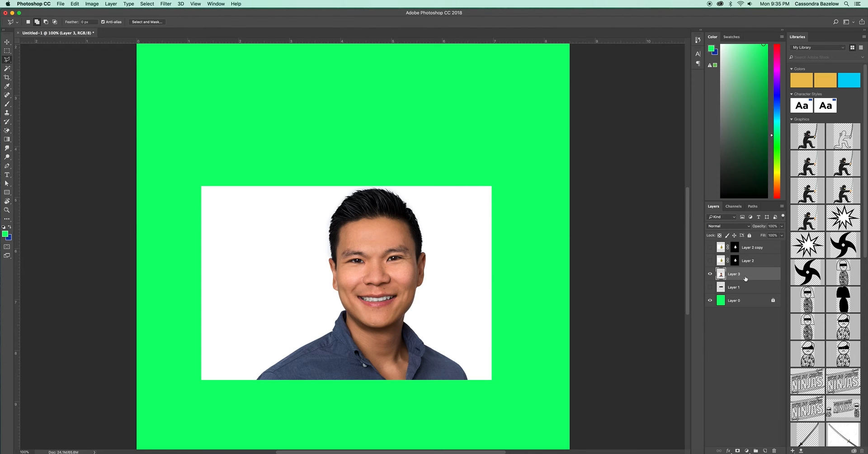
Step: Float the Channels list beside the canvas, detached from the Layers group, and show the layer stack alongside it
{"action": "left_click", "coordinate": [734, 207]}
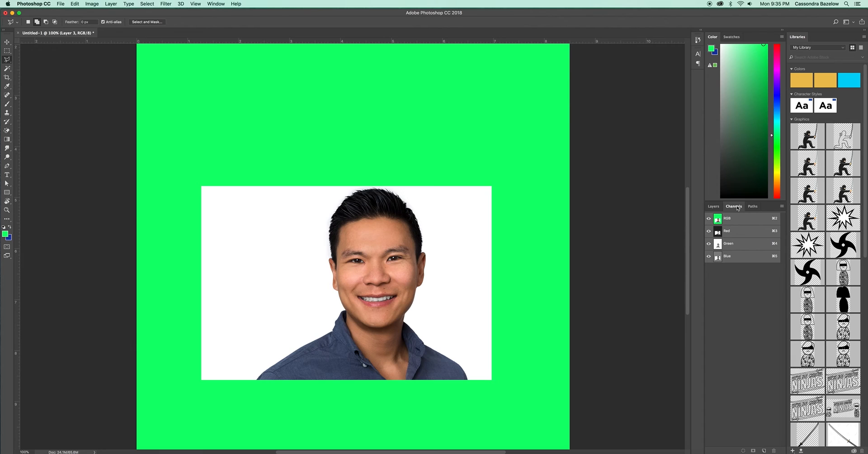
{"action": "left_click", "coordinate": [715, 208]}
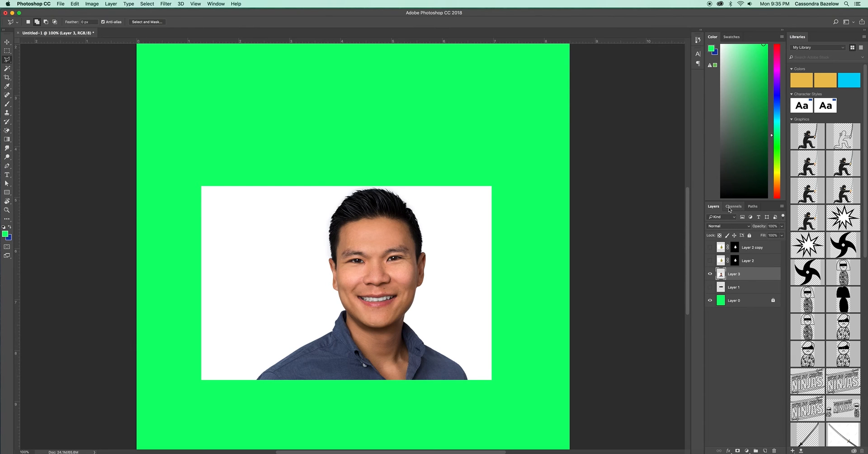
{"action": "left_click", "coordinate": [216, 4]}
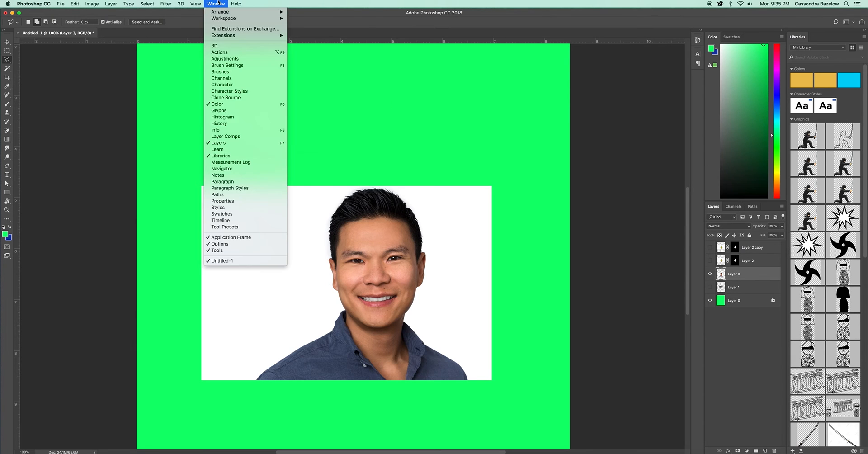
{"action": "left_click", "coordinate": [232, 79]}
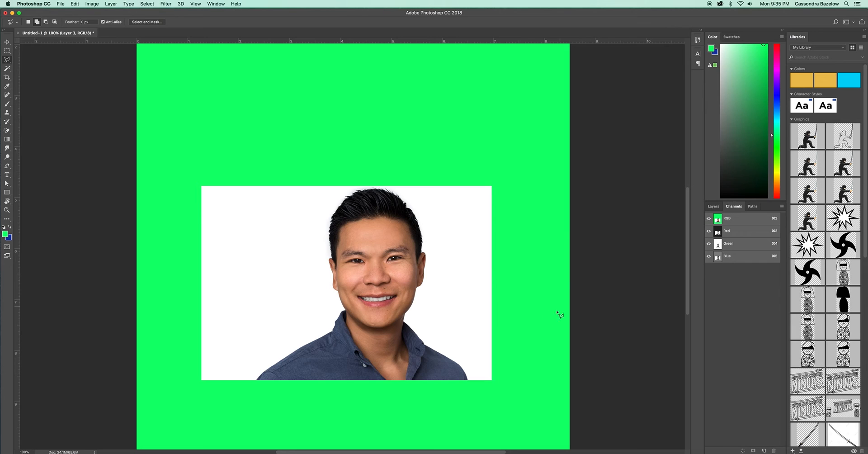
{"action": "left_click_drag", "start_coordinate": [734, 207], "coordinate": [656, 161]}
{"action": "left_click_drag", "start_coordinate": [651, 198], "coordinate": [647, 390]}
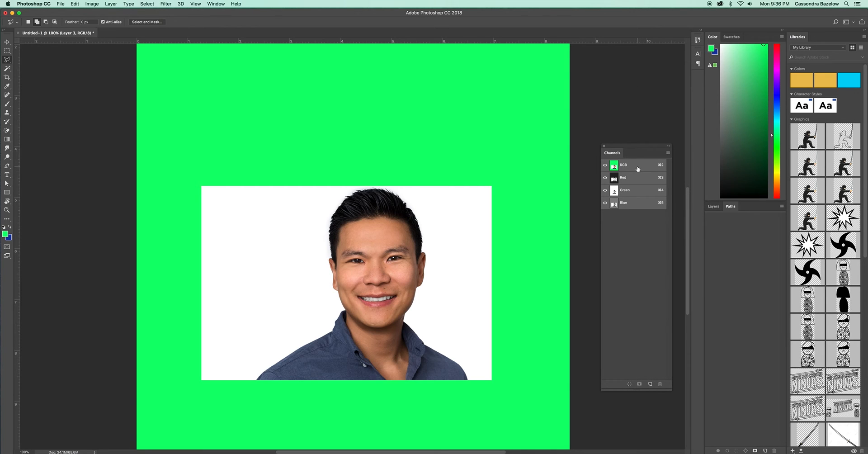
{"action": "left_click", "coordinate": [714, 206]}
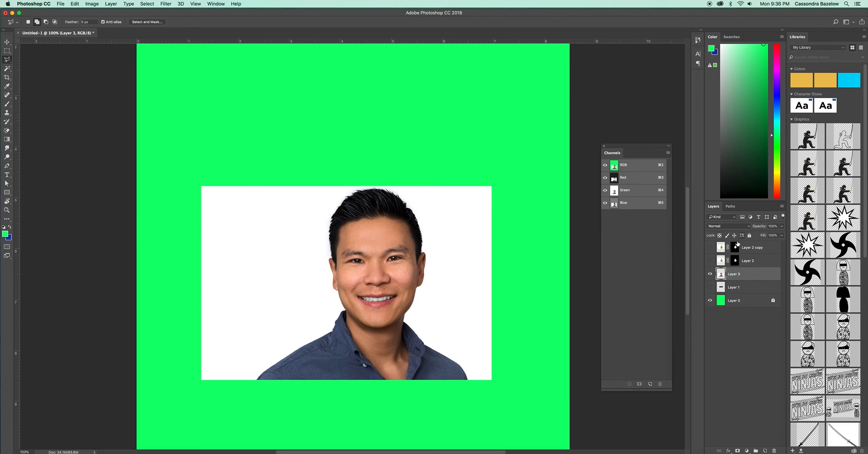
Step: Hide the green Layer 0 and toggle the arrow, pear and headshot layers, leaving only the Layer 3 headshot visible
{"action": "left_click", "coordinate": [709, 301]}
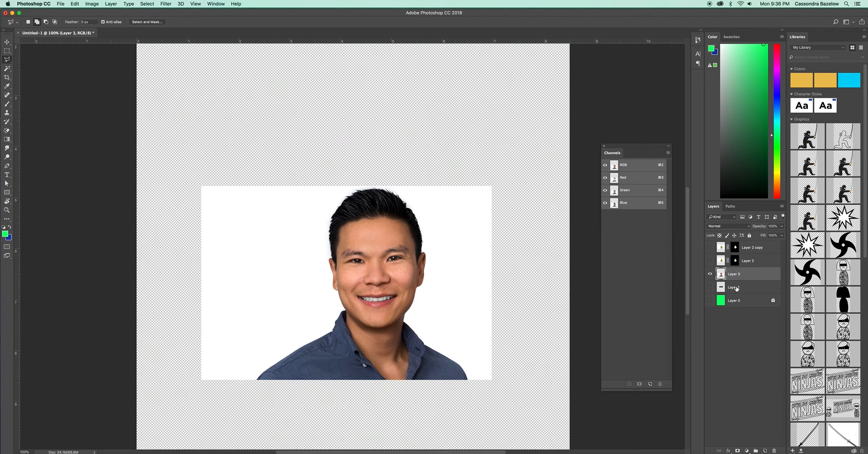
{"action": "left_click", "coordinate": [711, 274]}
{"action": "left_click", "coordinate": [710, 288]}
{"action": "left_click", "coordinate": [710, 287]}
{"action": "left_click", "coordinate": [710, 274]}
{"action": "left_click", "coordinate": [710, 274]}
{"action": "left_click", "coordinate": [710, 261]}
{"action": "left_click", "coordinate": [710, 248]}
{"action": "left_click", "coordinate": [710, 248]}
{"action": "left_click", "coordinate": [709, 261]}
{"action": "left_click", "coordinate": [710, 261]}
{"action": "left_click", "coordinate": [710, 274]}
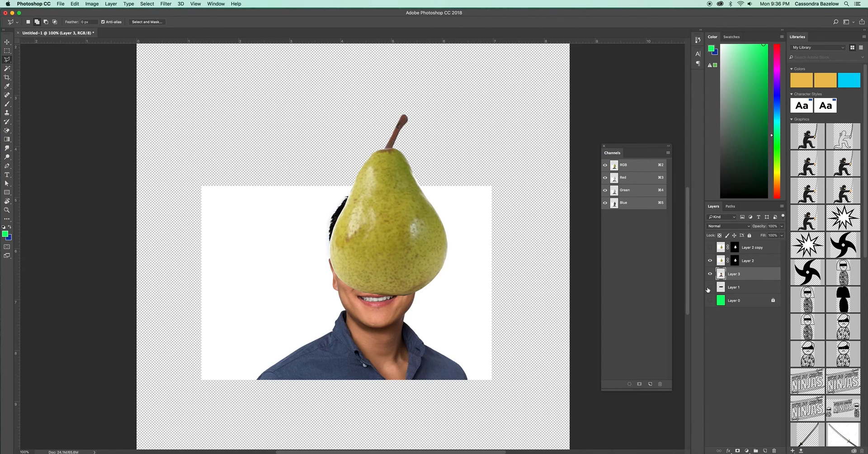
{"action": "left_click", "coordinate": [709, 274]}
{"action": "left_click", "coordinate": [710, 261]}
{"action": "left_click", "coordinate": [710, 274]}
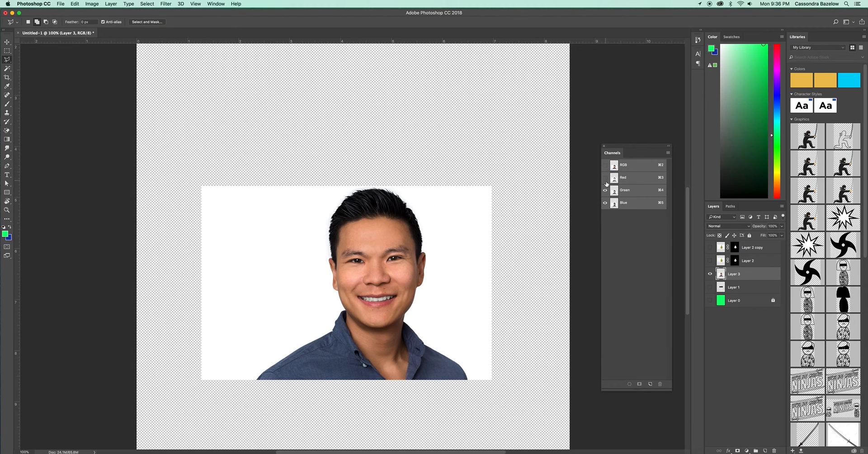
Step: Hide the Red and Green channels and select the Blue channel on its own
{"action": "left_click", "coordinate": [606, 182]}
{"action": "left_click", "coordinate": [607, 189]}
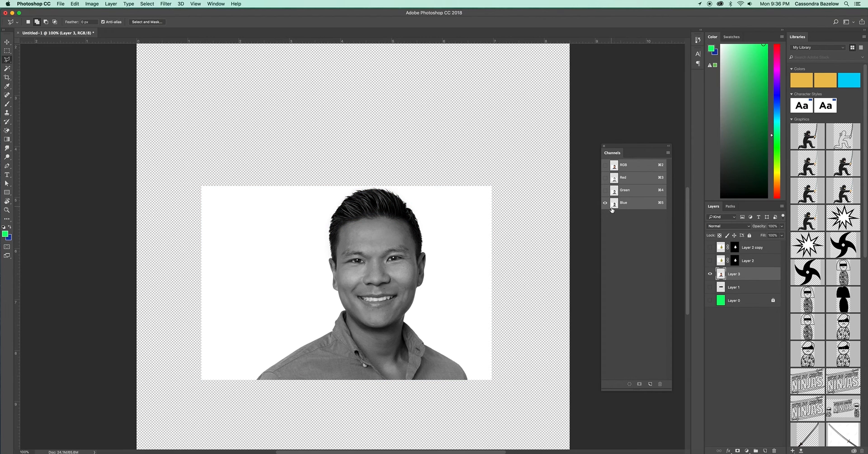
{"action": "left_click", "coordinate": [635, 209]}
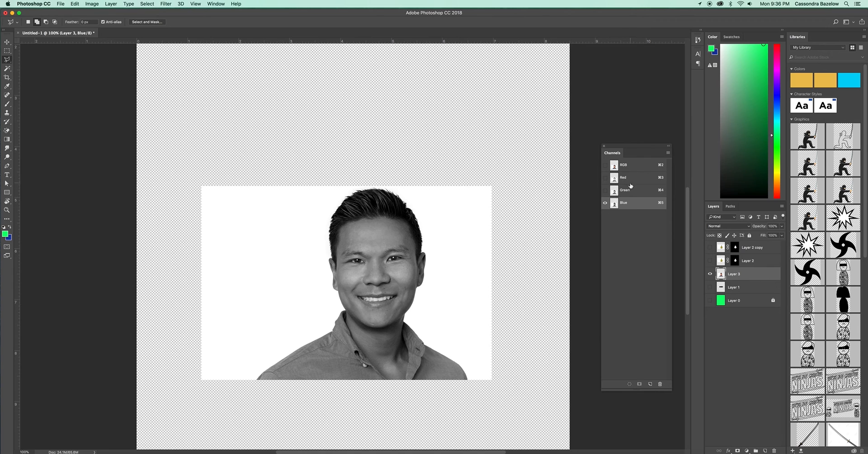
Step: Compare the Green, Red and Blue channels one at a time for contrast between the person and the white background, ending on Blue
{"action": "left_click", "coordinate": [605, 190]}
{"action": "left_click", "coordinate": [606, 204]}
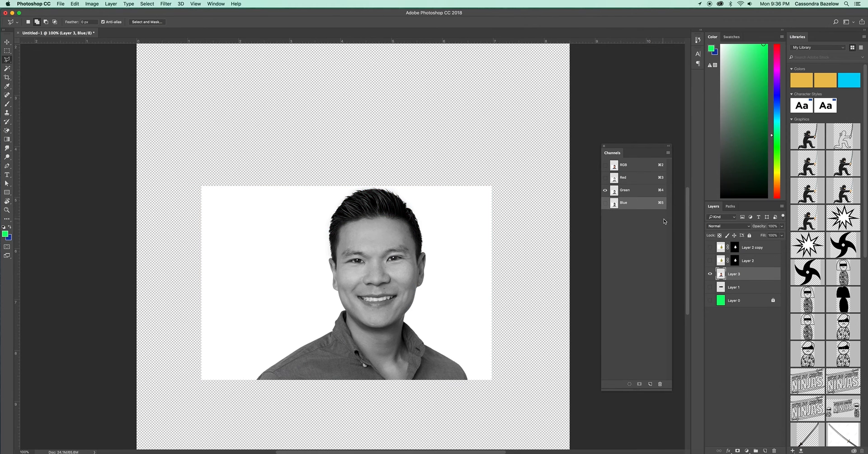
{"action": "left_click", "coordinate": [605, 177]}
{"action": "left_click", "coordinate": [605, 190]}
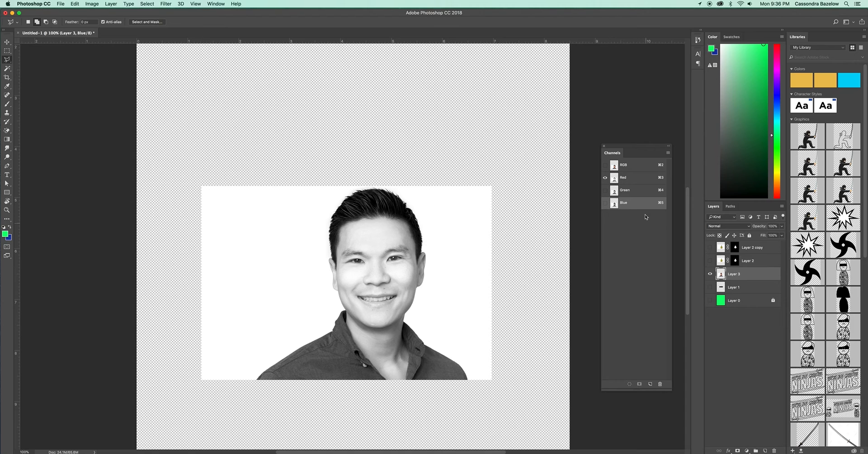
{"action": "left_click", "coordinate": [605, 202]}
{"action": "left_click", "coordinate": [605, 177]}
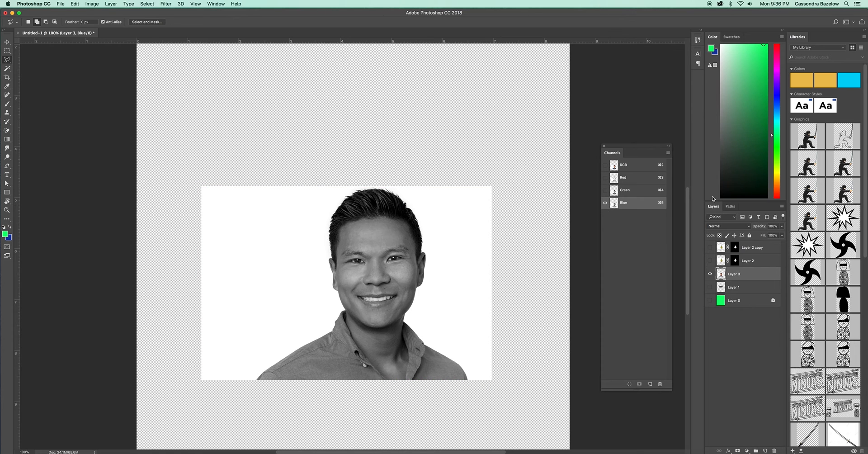
{"action": "left_click", "coordinate": [605, 190]}
{"action": "left_click", "coordinate": [605, 203]}
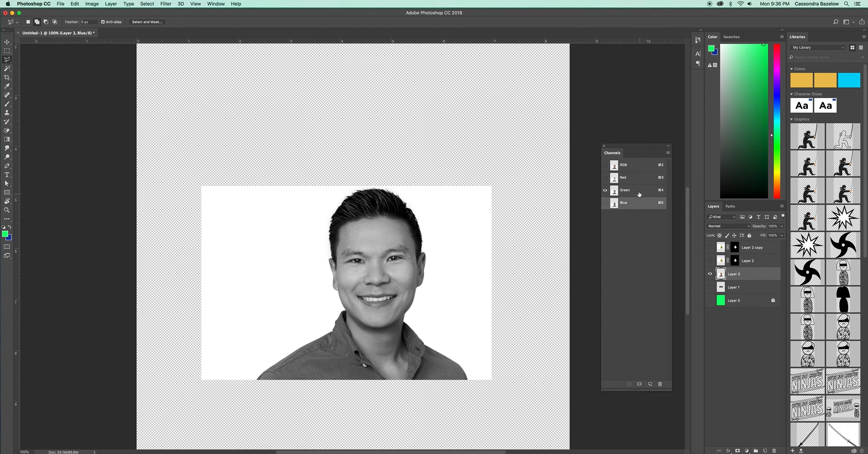
{"action": "left_click", "coordinate": [605, 177]}
{"action": "left_click", "coordinate": [605, 190]}
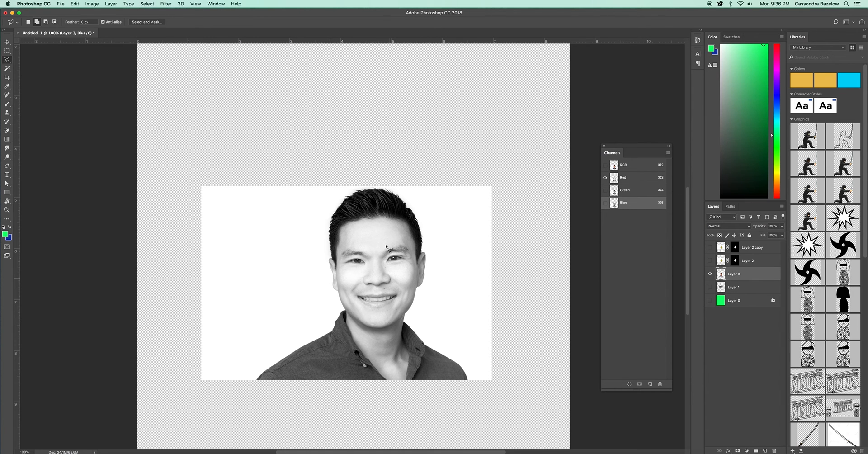
{"action": "left_click", "coordinate": [605, 190]}
{"action": "left_click", "coordinate": [605, 177]}
{"action": "left_click", "coordinate": [605, 203]}
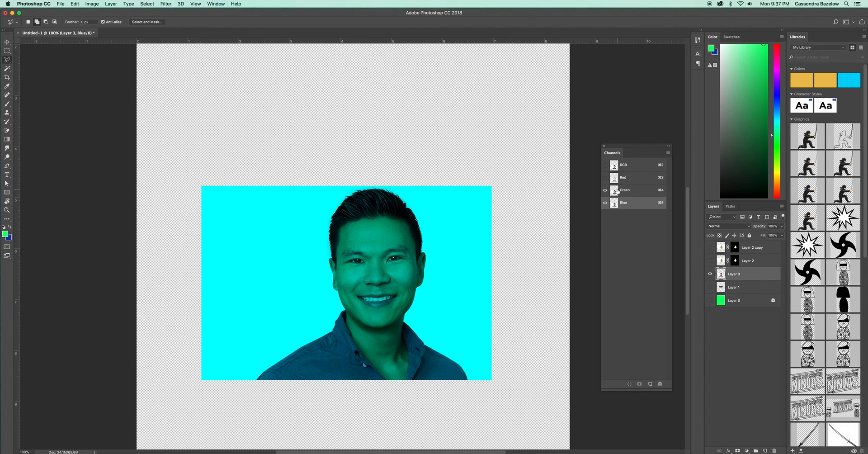
{"action": "left_click", "coordinate": [606, 190]}
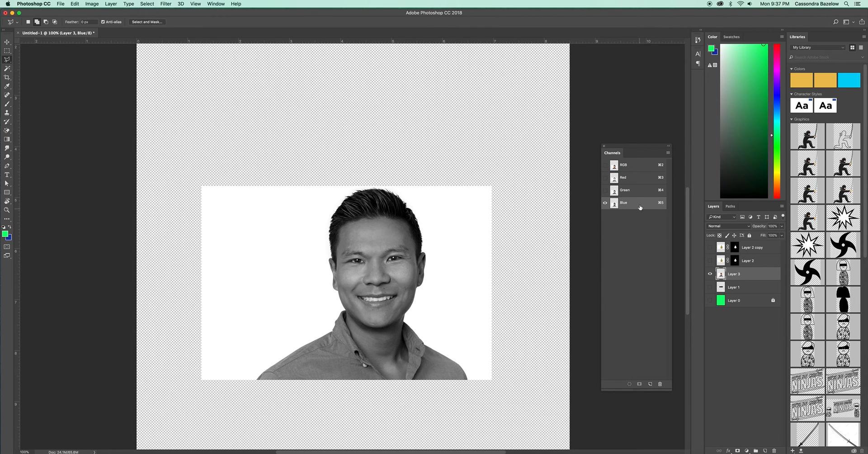
Step: Duplicate the Blue channel as a separate copy
{"action": "left_click_drag", "start_coordinate": [640, 204], "coordinate": [650, 384]}
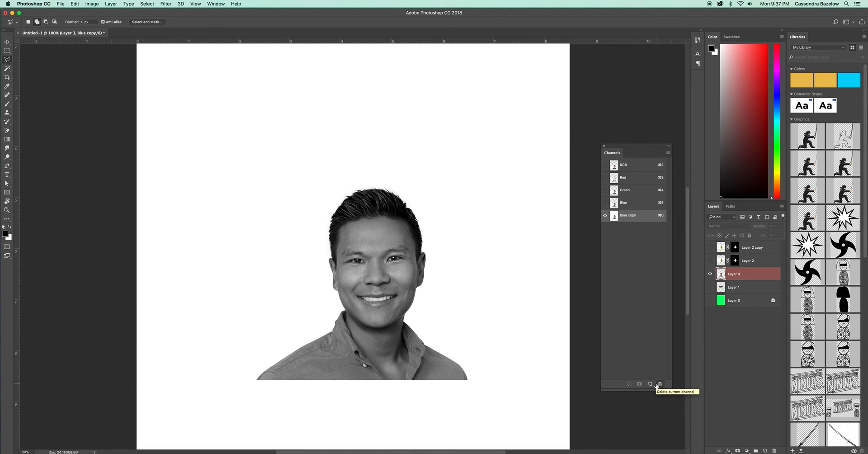
{"action": "key", "text": "super+z"}
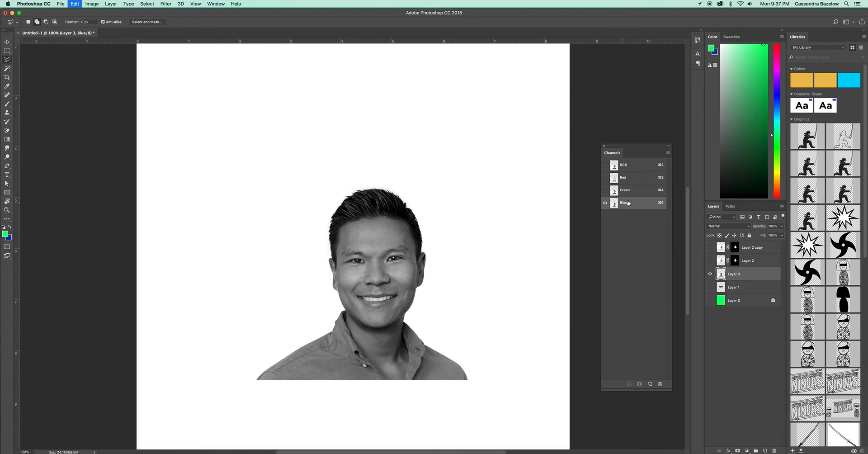
{"action": "key", "text": "super+z"}
{"action": "left_click_drag", "start_coordinate": [635, 203], "coordinate": [649, 387]}
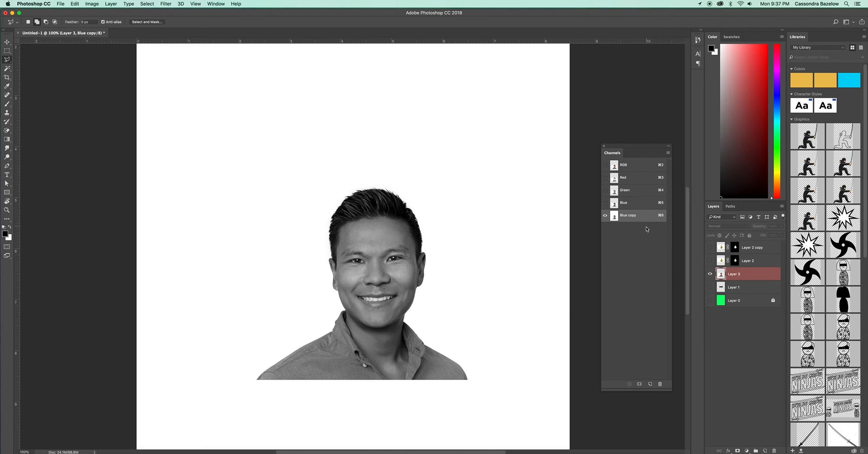
{"action": "key", "text": "super+l"}
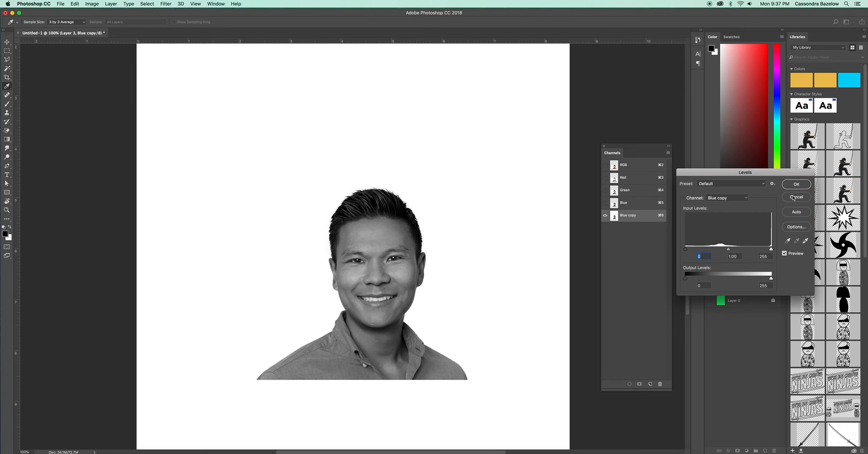
{"action": "left_click", "coordinate": [795, 197]}
{"action": "key", "text": "super+k"}
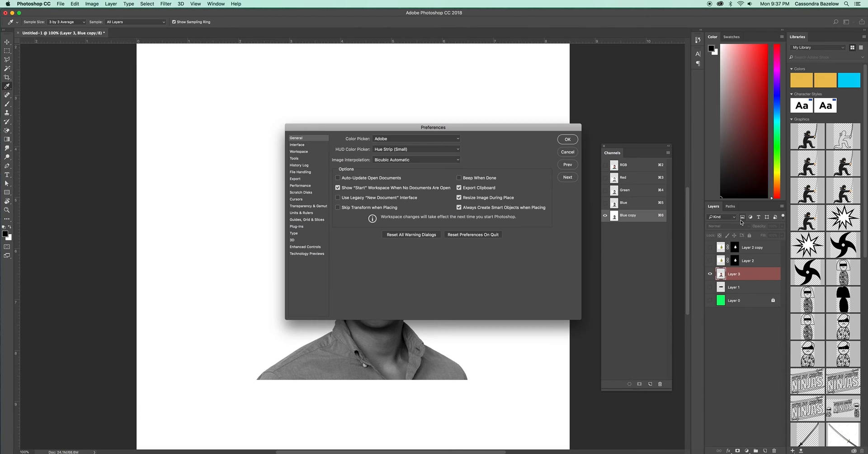
{"action": "left_click", "coordinate": [576, 155]}
Step: Apply Levels to the Blue copy channel with input black point 84, midtones 0.60 and white point 255 to darken the person
{"action": "key", "text": "super+l"}
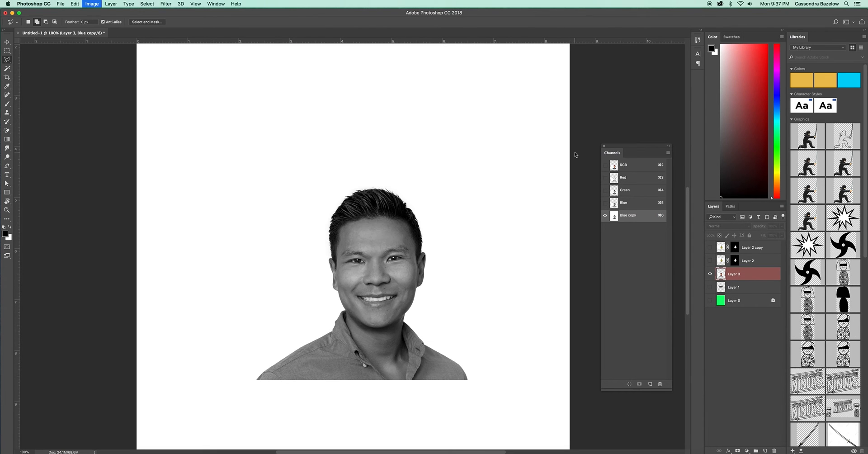
{"action": "left_click_drag", "start_coordinate": [709, 172], "coordinate": [708, 167]}
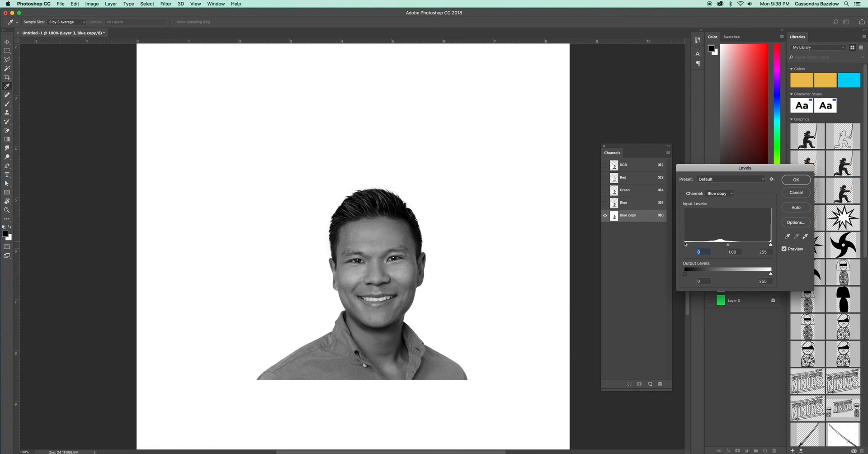
{"action": "left_click_drag", "start_coordinate": [689, 247], "coordinate": [772, 244]}
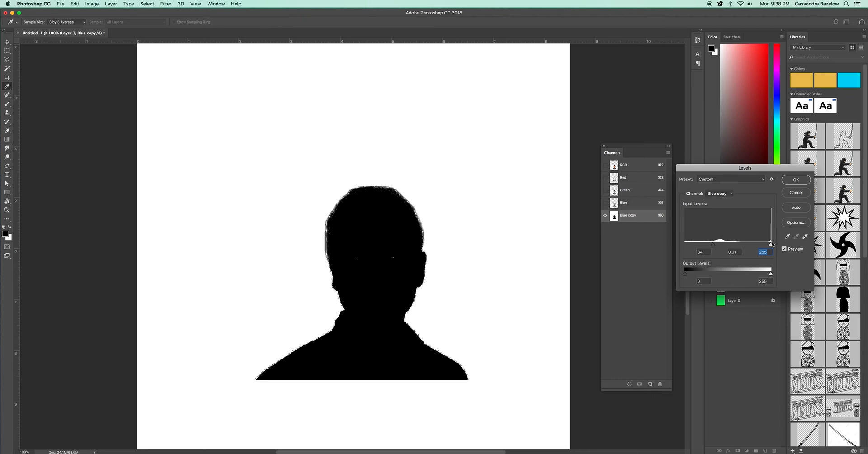
{"action": "left_click_drag", "start_coordinate": [772, 244], "coordinate": [751, 246]}
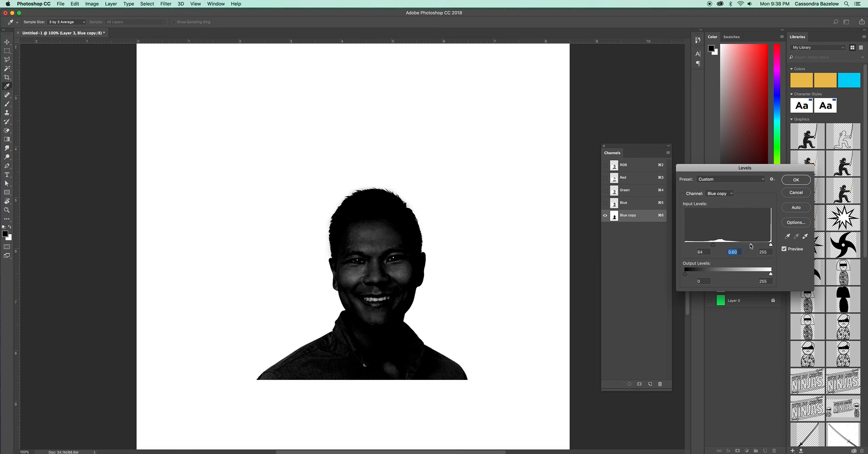
{"action": "left_click", "coordinate": [796, 180]}
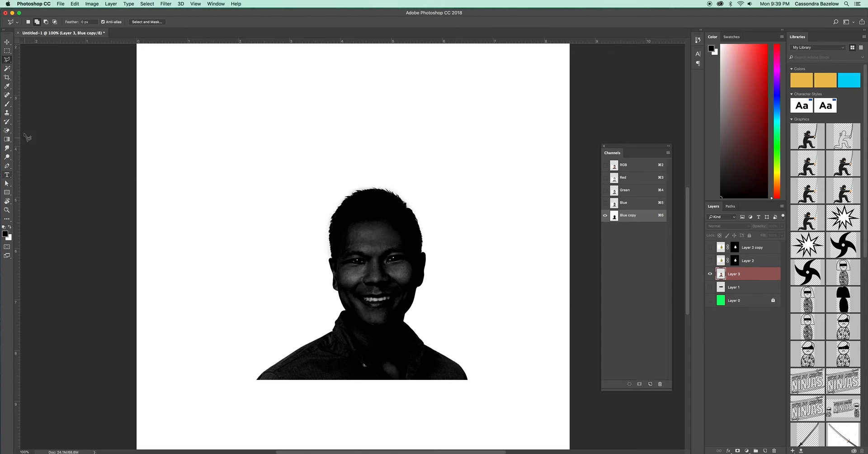
Step: Paint black with the Brush over the middle of the face and the shirt collar area on the Blue copy channel
{"action": "key", "text": "b"}
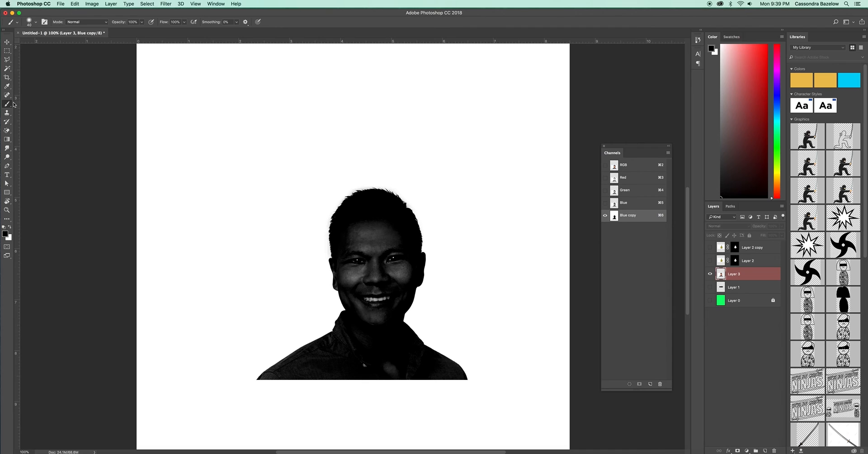
{"action": "mouse_move", "coordinate": [369, 234]}
{"action": "left_mouse_down"}
{"action": "mouse_move", "coordinate": [388, 276]}
{"action": "mouse_move", "coordinate": [376, 322]}
{"action": "mouse_move", "coordinate": [381, 306]}
{"action": "left_mouse_up"}
{"action": "left_click_drag", "start_coordinate": [360, 362], "coordinate": [394, 369]}
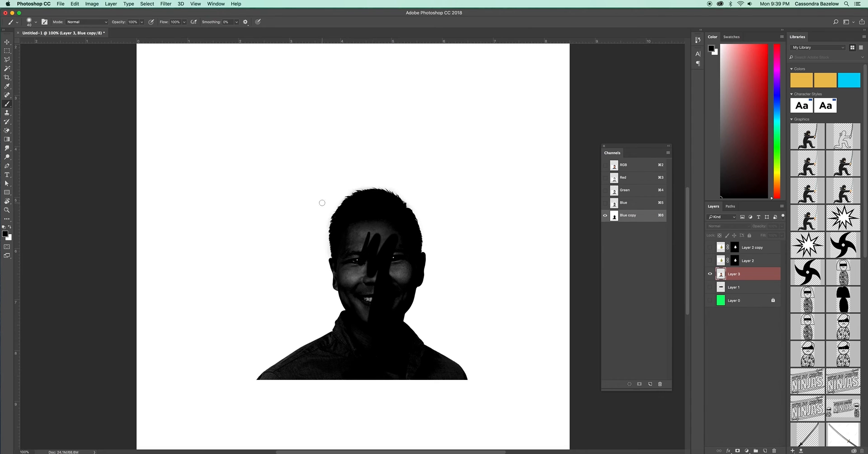
Step: Paint a black brush stroke from the forehead past the hair onto the white background, and undo it
{"action": "left_click", "coordinate": [358, 229]}
{"action": "left_click_drag", "start_coordinate": [348, 223], "coordinate": [284, 132]}
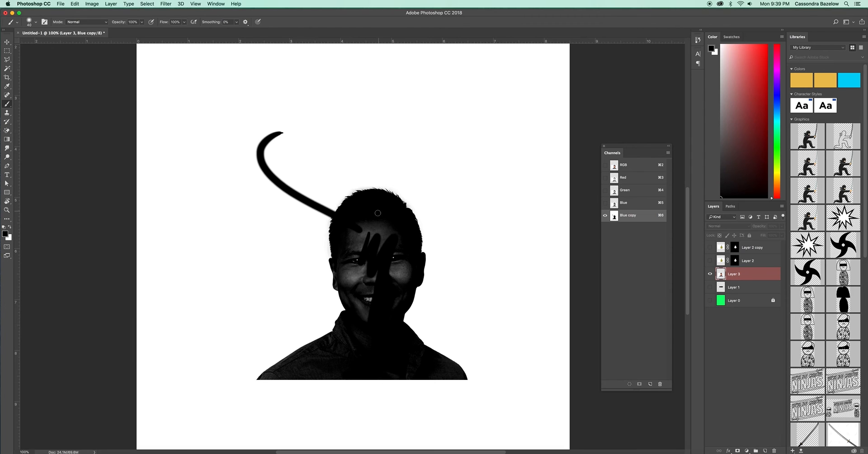
{"action": "key", "text": "super+z"}
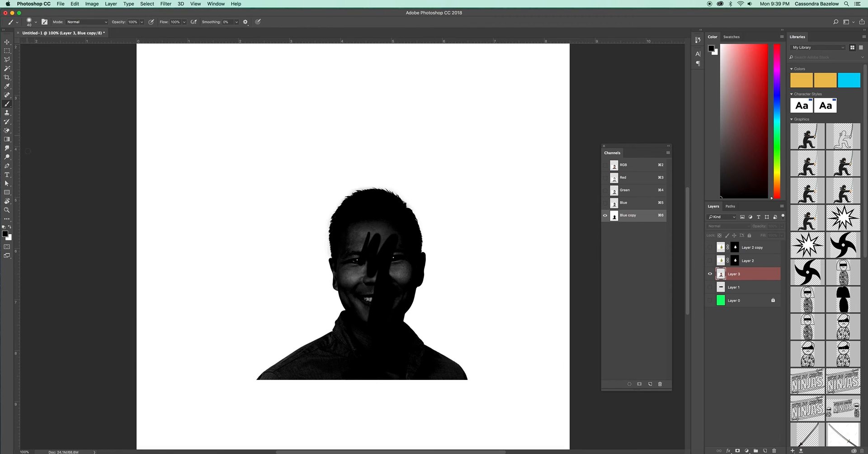
Step: Switch from the Dodge tool to the Burn tool
{"action": "left_click", "coordinate": [7, 157]}
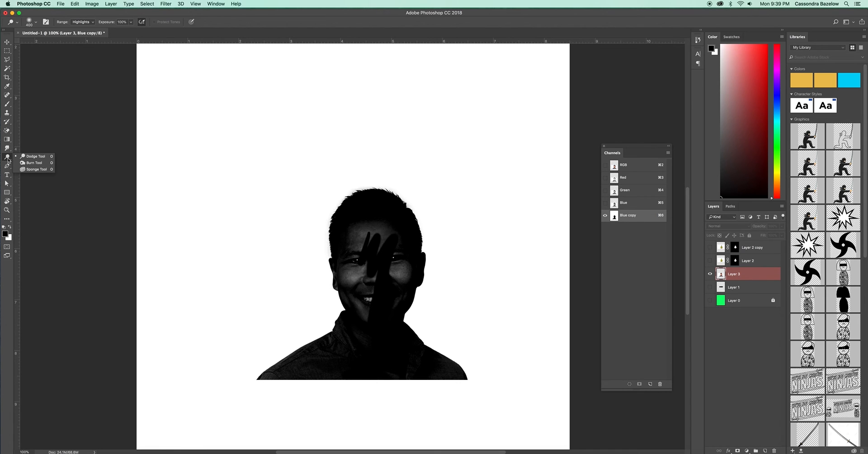
{"action": "left_click", "coordinate": [5, 158]}
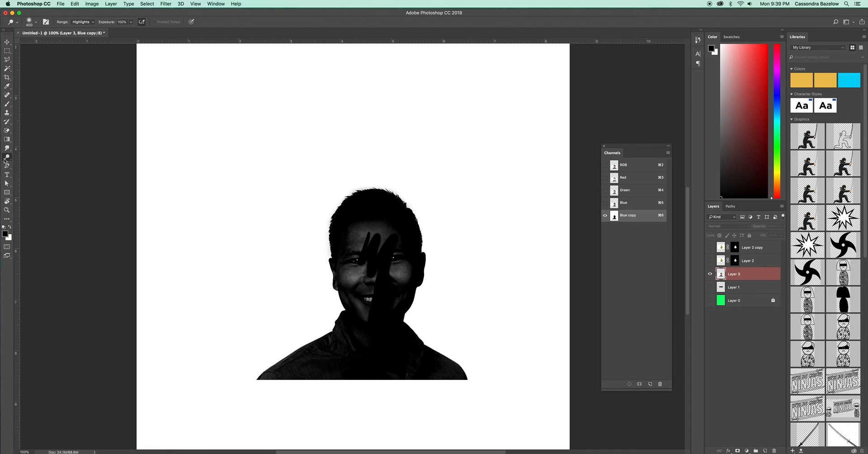
{"action": "right_click", "coordinate": [9, 156]}
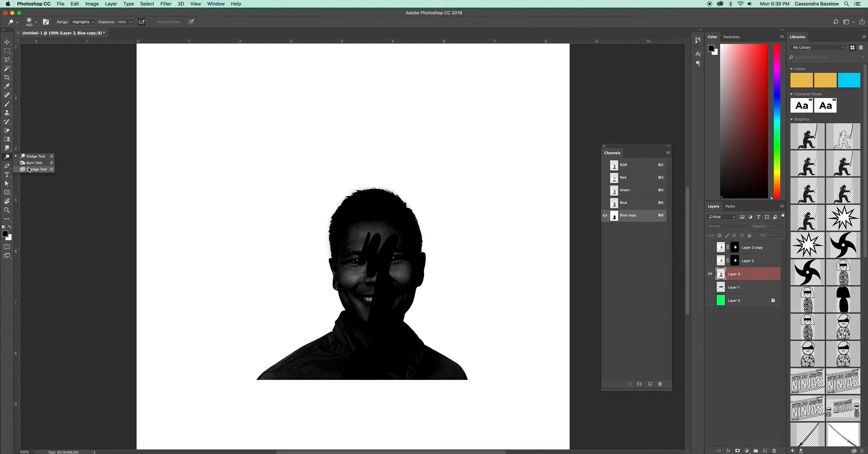
{"action": "key", "text": "Escape"}
{"action": "right_click", "coordinate": [6, 159]}
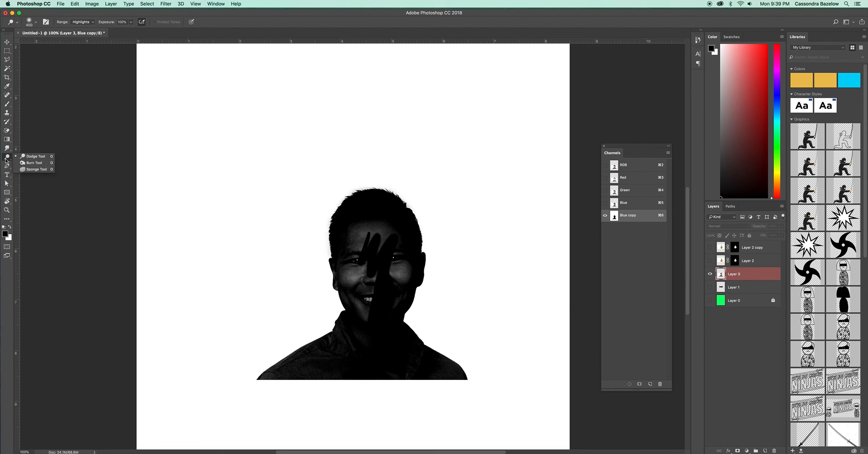
{"action": "left_click", "coordinate": [34, 164]}
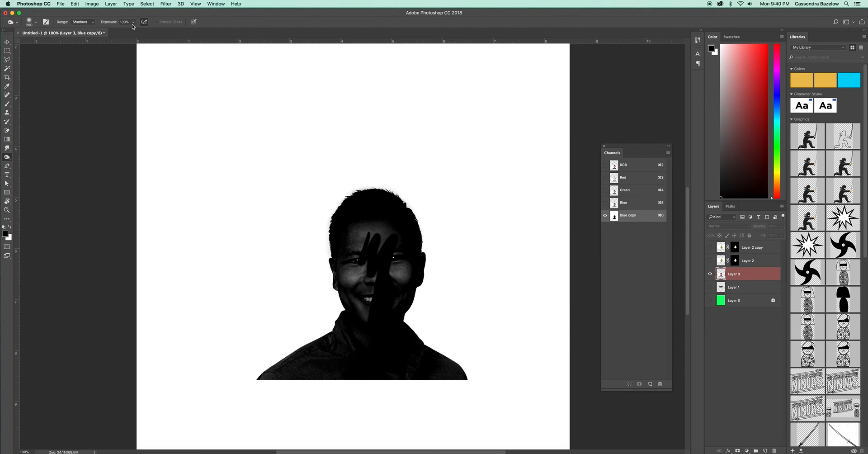
Step: Set the Burn tool's range to Midtones and darken the face and shirt on the Blue copy channel
{"action": "left_click", "coordinate": [89, 26]}
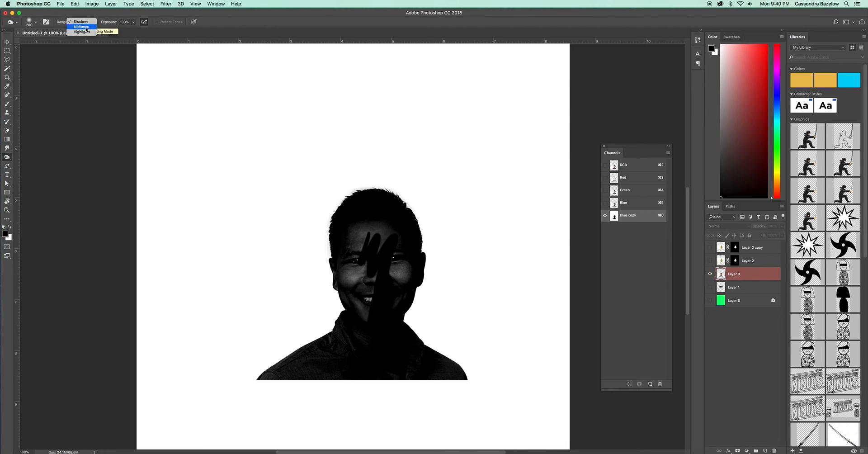
{"action": "left_click", "coordinate": [87, 27]}
{"action": "left_click", "coordinate": [134, 23]}
{"action": "left_click", "coordinate": [148, 16]}
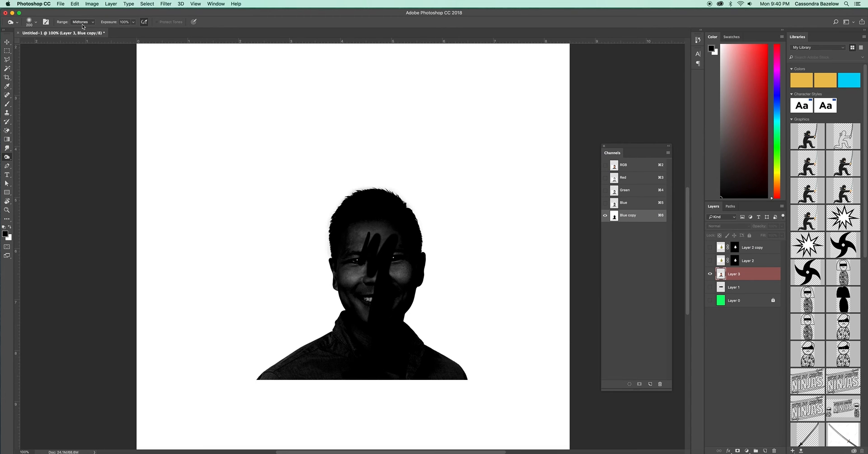
{"action": "left_click", "coordinate": [7, 158]}
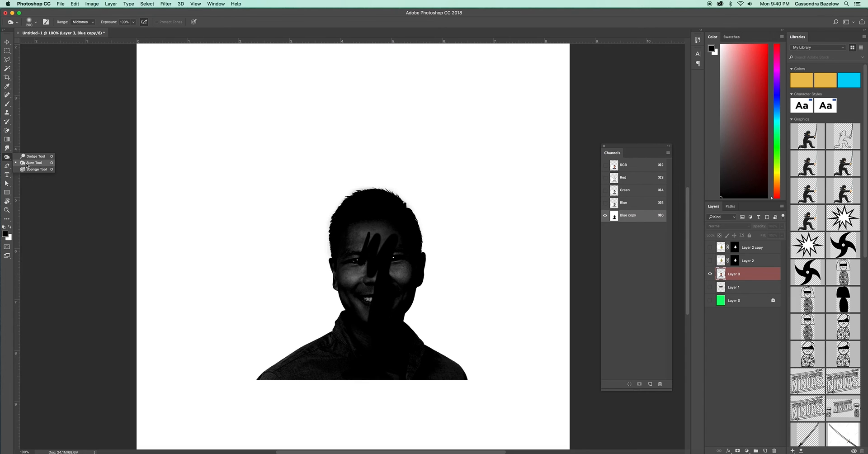
{"action": "left_click", "coordinate": [30, 163]}
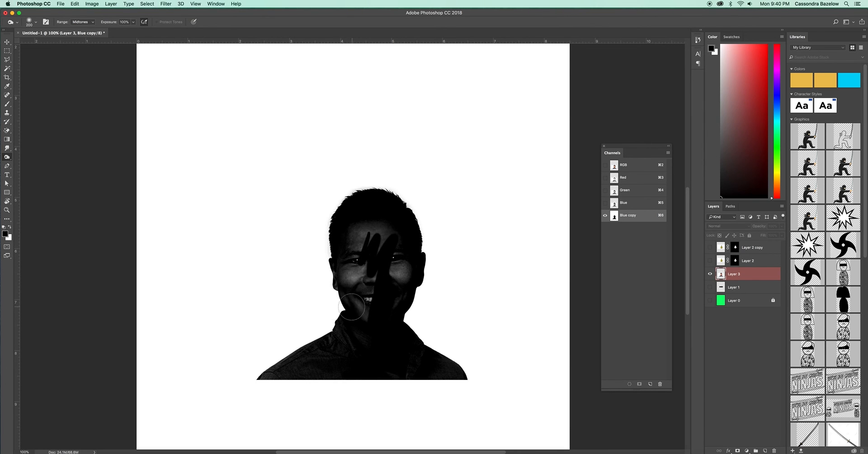
{"action": "mouse_move", "coordinate": [360, 280]}
{"action": "left_mouse_down"}
{"action": "mouse_move", "coordinate": [382, 252]}
{"action": "mouse_move", "coordinate": [397, 249]}
{"action": "mouse_move", "coordinate": [379, 242]}
{"action": "mouse_move", "coordinate": [366, 357]}
{"action": "mouse_move", "coordinate": [332, 346]}
{"action": "mouse_move", "coordinate": [337, 361]}
{"action": "mouse_move", "coordinate": [277, 350]}
{"action": "mouse_move", "coordinate": [243, 368]}
{"action": "mouse_move", "coordinate": [401, 367]}
{"action": "mouse_move", "coordinate": [381, 364]}
{"action": "mouse_move", "coordinate": [366, 341]}
{"action": "mouse_move", "coordinate": [417, 360]}
{"action": "mouse_move", "coordinate": [364, 353]}
{"action": "left_mouse_up"}
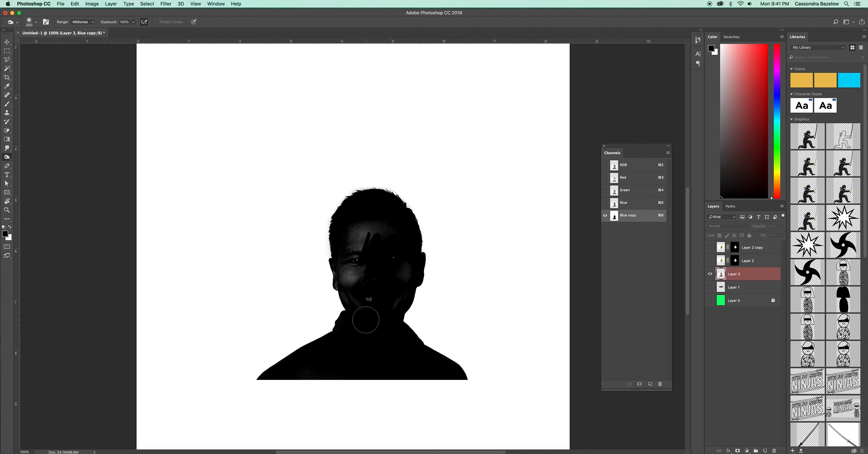
Step: Try a Burn stroke with the Highlights range near the side of the head, and undo it
{"action": "left_click", "coordinate": [82, 22]}
{"action": "left_click", "coordinate": [83, 29]}
{"action": "mouse_move", "coordinate": [320, 235]}
{"action": "left_mouse_down"}
{"action": "mouse_move", "coordinate": [329, 250]}
{"action": "mouse_move", "coordinate": [313, 244]}
{"action": "left_mouse_up"}
{"action": "key", "text": "super+z"}
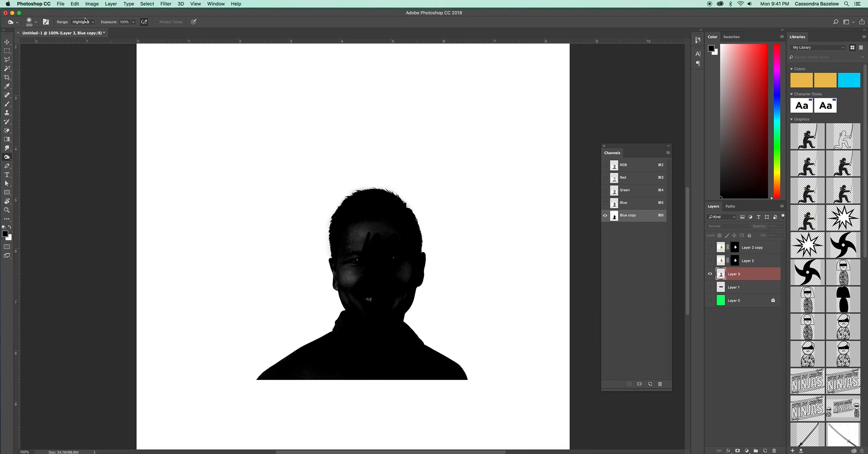
Step: Return the Burn range to Midtones and darken the remaining grey areas of the face, reducing the brush size
{"action": "left_click", "coordinate": [81, 23]}
{"action": "left_click", "coordinate": [84, 17]}
{"action": "mouse_move", "coordinate": [368, 233]}
{"action": "left_mouse_down"}
{"action": "mouse_move", "coordinate": [385, 225]}
{"action": "mouse_move", "coordinate": [380, 214]}
{"action": "mouse_move", "coordinate": [350, 247]}
{"action": "mouse_move", "coordinate": [369, 295]}
{"action": "mouse_move", "coordinate": [375, 292]}
{"action": "mouse_move", "coordinate": [352, 366]}
{"action": "mouse_move", "coordinate": [329, 390]}
{"action": "mouse_move", "coordinate": [306, 382]}
{"action": "mouse_move", "coordinate": [424, 363]}
{"action": "mouse_move", "coordinate": [448, 371]}
{"action": "mouse_move", "coordinate": [379, 269]}
{"action": "mouse_move", "coordinate": [379, 246]}
{"action": "mouse_move", "coordinate": [366, 251]}
{"action": "mouse_move", "coordinate": [360, 290]}
{"action": "mouse_move", "coordinate": [351, 294]}
{"action": "mouse_move", "coordinate": [369, 231]}
{"action": "left_mouse_up"}
{"action": "key", "text": "["}
{"action": "key", "text": "bracketleft"}
{"action": "key", "text": "bracketleft"}
{"action": "key", "text": "bracketleft"}
{"action": "key", "text": "bracketleft"}
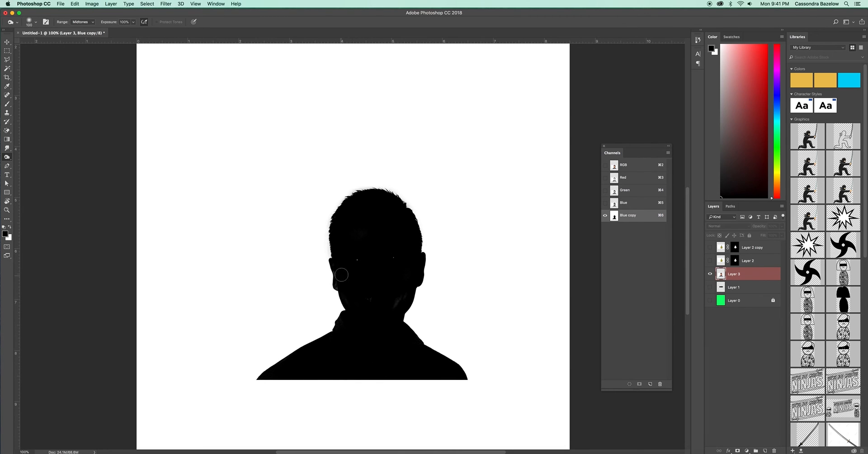
Step: Try enlarging and shrinking the Burn tool's brush size
{"action": "left_click", "coordinate": [34, 21]}
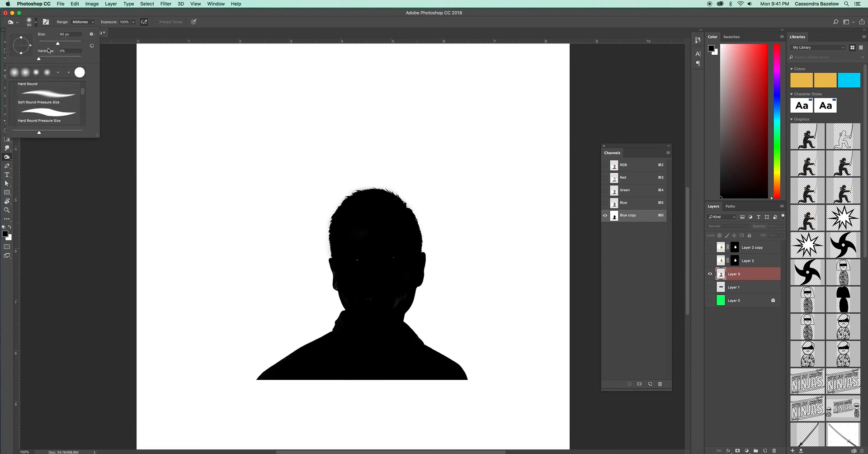
{"action": "left_click", "coordinate": [144, 11]}
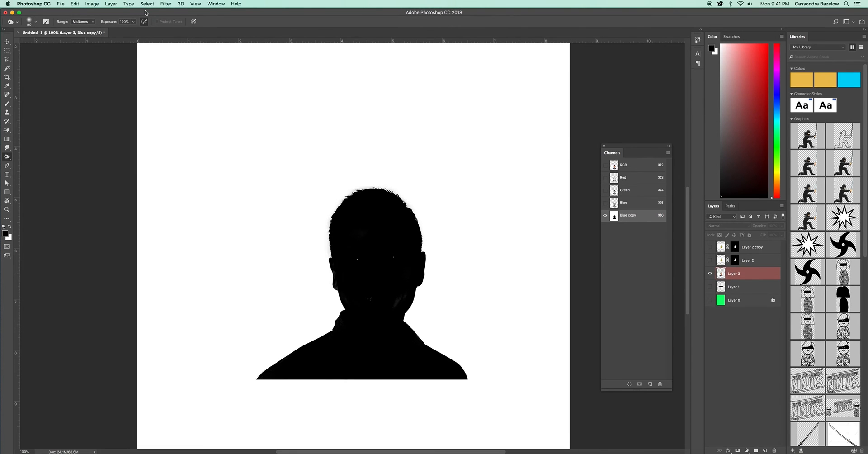
{"action": "key", "text": "bracketright"}
{"action": "key", "text": "bracketright"}
{"action": "key", "text": "bracketright"}
{"action": "key", "text": "bracketright"}
{"action": "key", "text": "bracketright"}
{"action": "key", "text": "bracketright"}
{"action": "key", "text": "bracketright"}
{"action": "key", "text": "bracketleft"}
{"action": "key", "text": "bracketleft"}
{"action": "key", "text": "bracketleft"}
{"action": "key", "text": "bracketleft"}
{"action": "key", "text": "bracketleft"}
Step: Set the Burn brush size to 59 px and darken the last grey patches along the cheek and jaw
{"action": "left_click", "coordinate": [36, 22]}
{"action": "left_click", "coordinate": [36, 23]}
{"action": "left_click", "coordinate": [36, 23]}
{"action": "left_click_drag", "start_coordinate": [62, 43], "coordinate": [51, 43]}
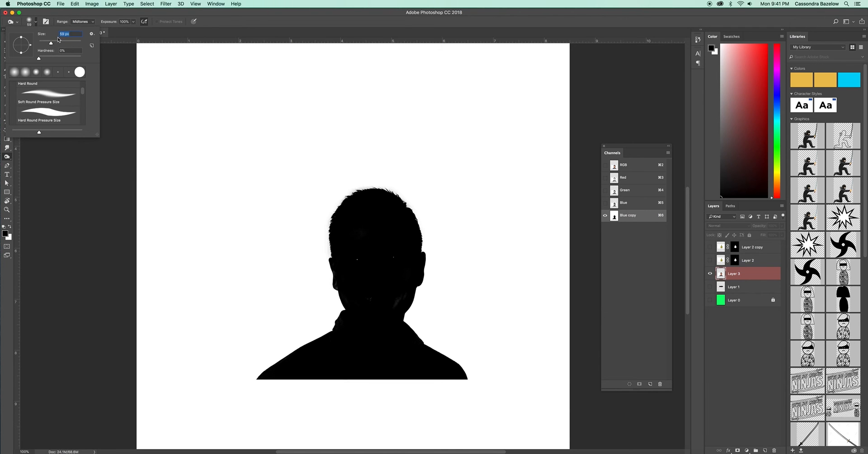
{"action": "key", "text": "Return"}
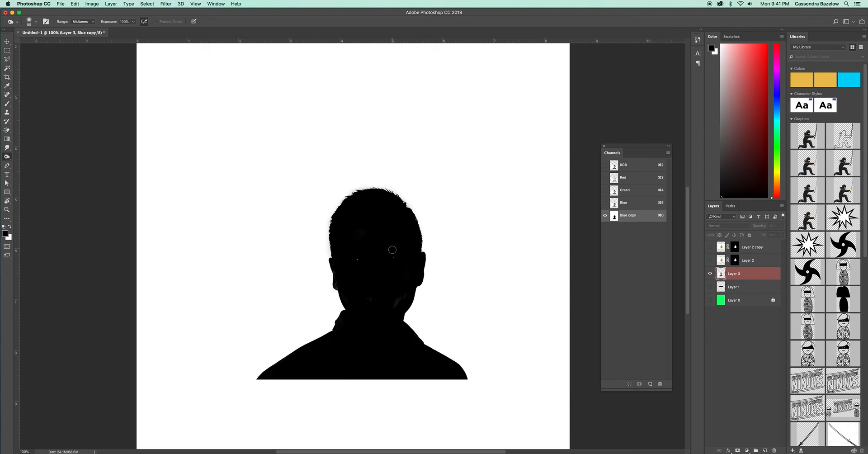
{"action": "mouse_move", "coordinate": [403, 288]}
{"action": "left_mouse_down"}
{"action": "mouse_move", "coordinate": [402, 303]}
{"action": "mouse_move", "coordinate": [412, 299]}
{"action": "left_mouse_up"}
Step: Paint black with the Brush over the leftover specks at the eyes, and undo the last stroke
{"action": "key", "text": "b"}
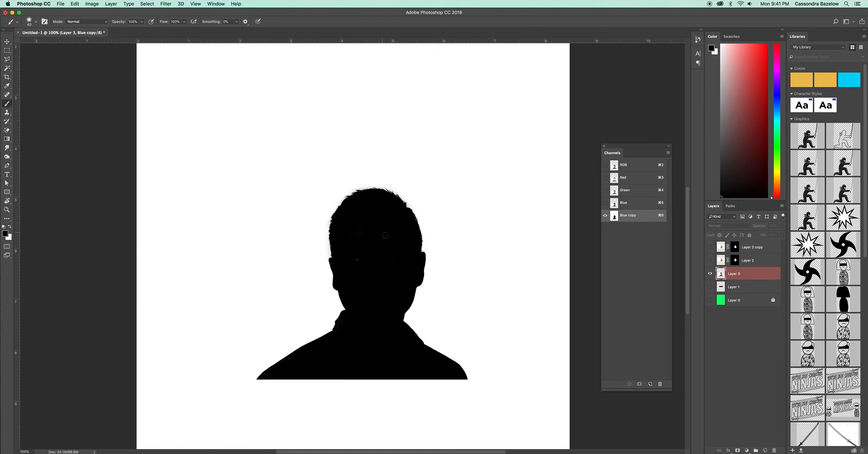
{"action": "left_click_drag", "start_coordinate": [360, 260], "coordinate": [362, 219]}
{"action": "key", "text": "super+z"}
Step: Load the Blue copy channel as a selection and inspect its outline around the hair and ear
{"action": "left_click", "coordinate": [615, 217], "text": "super"}
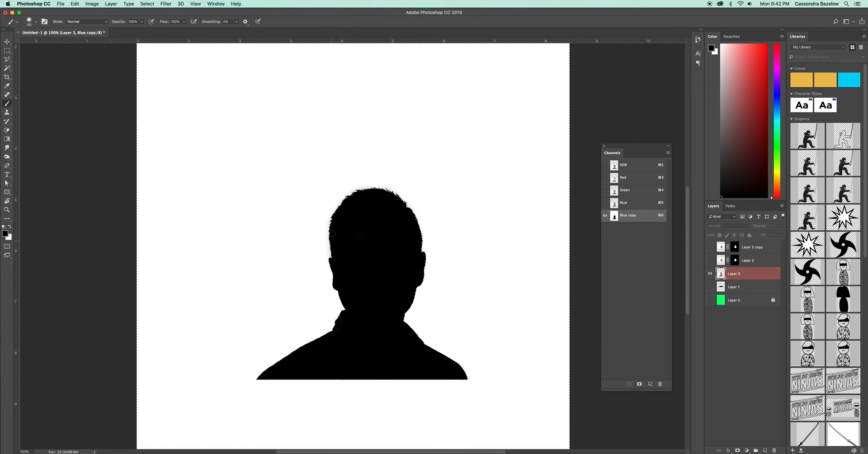
{"action": "key", "text": "super+equal"}
{"action": "key", "text": "super+equal"}
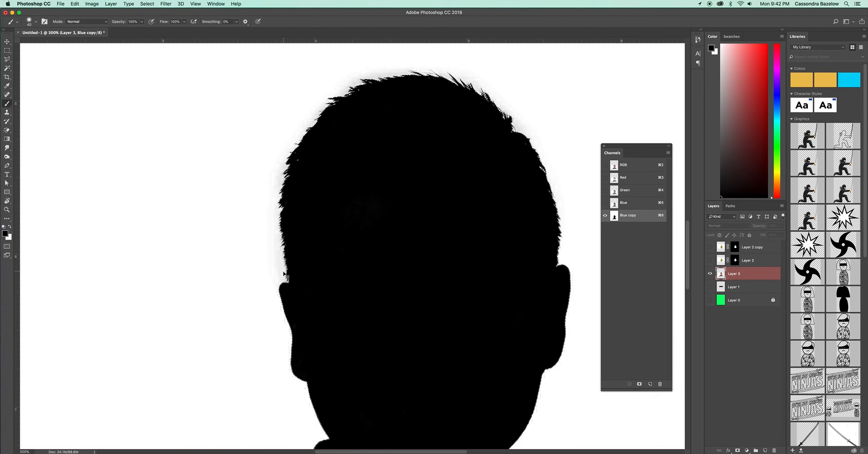
{"action": "key", "text": "super+equal"}
{"action": "key", "text": "super+equal"}
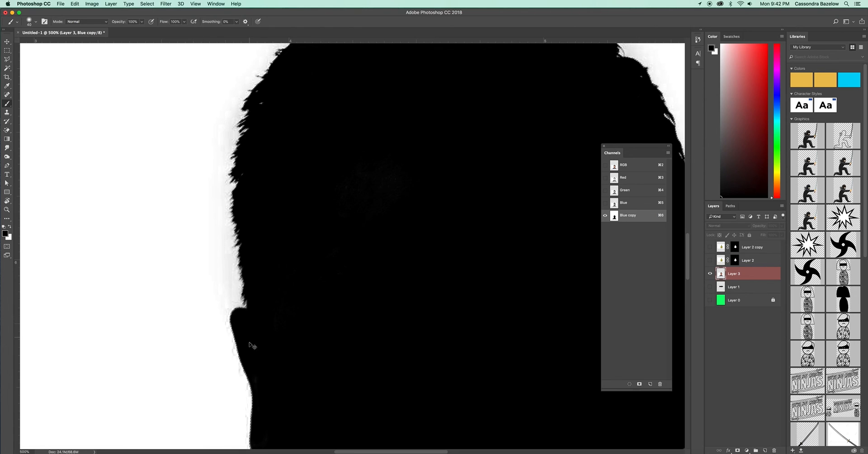
{"action": "key", "text": "super+minus"}
{"action": "key", "text": "super+minus"}
{"action": "key", "text": "super+minus"}
{"action": "key", "text": "super+minus"}
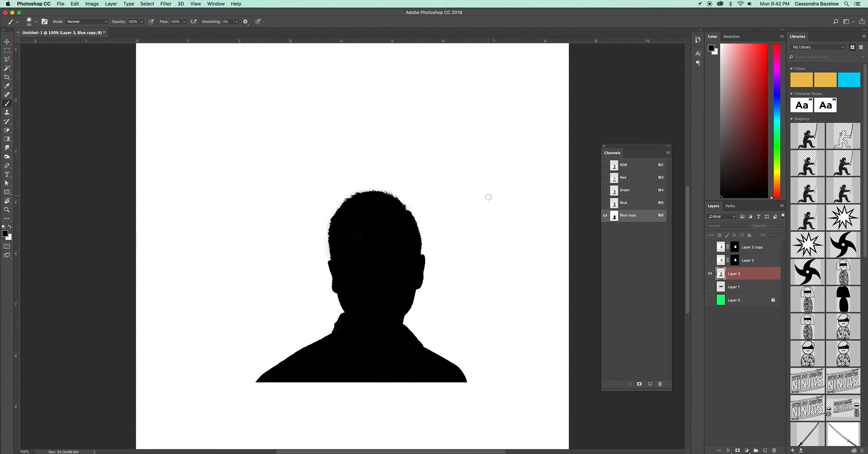
{"action": "key", "text": "super+minus"}
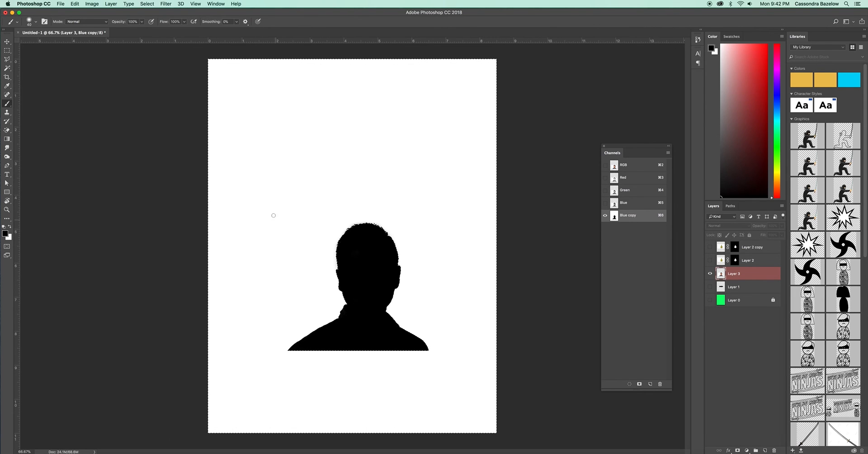
Step: Invert the selection back and forth, ending with the person selected instead of the white background
{"action": "left_click", "coordinate": [147, 3]}
{"action": "left_click", "coordinate": [150, 32]}
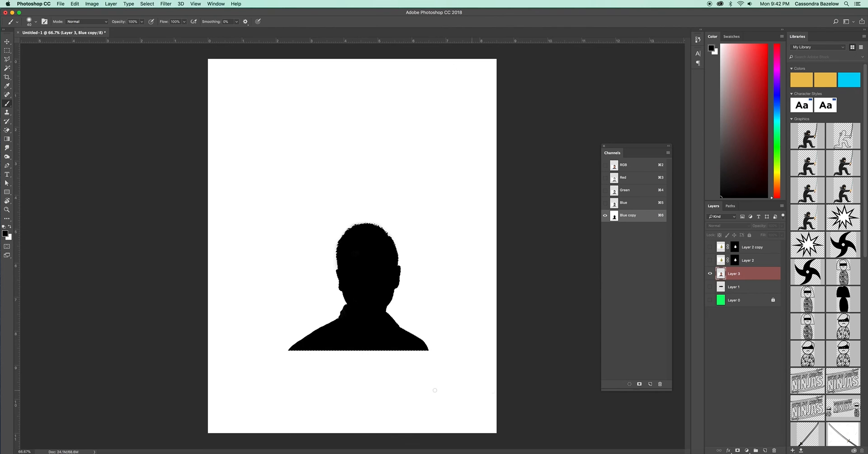
{"action": "left_click", "coordinate": [147, 4]}
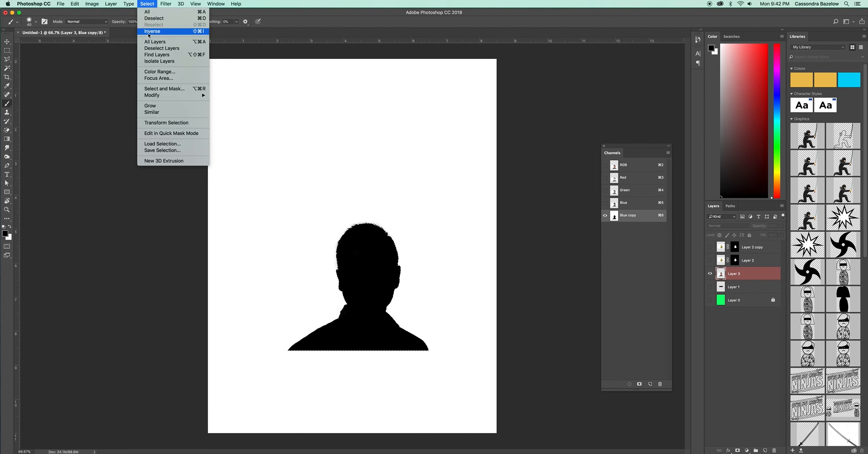
{"action": "left_click", "coordinate": [146, 32]}
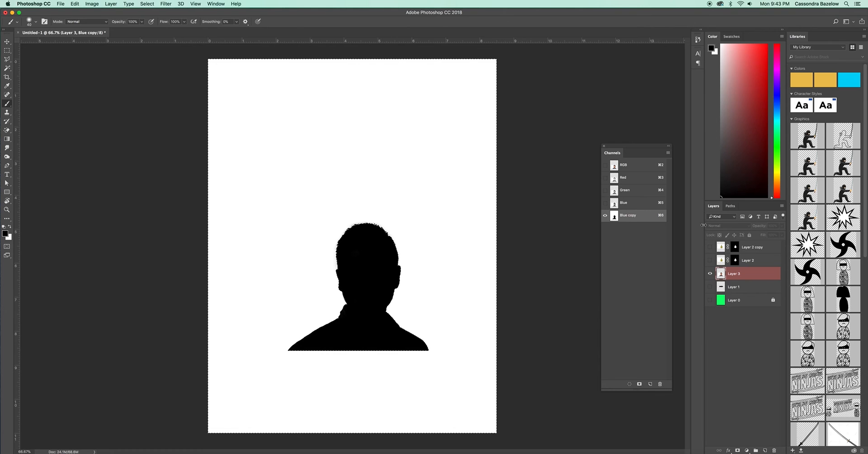
{"action": "left_click", "coordinate": [147, 3]}
{"action": "left_click", "coordinate": [152, 31]}
{"action": "left_click", "coordinate": [147, 3]}
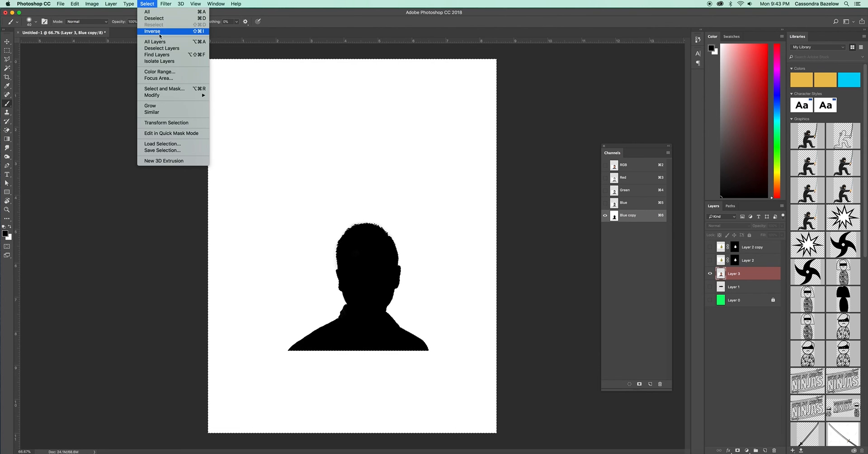
{"action": "left_click", "coordinate": [225, 90]}
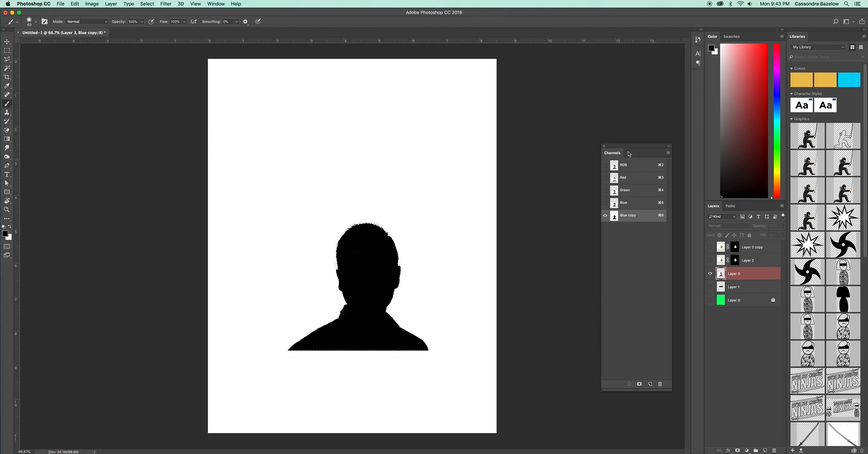
Step: Return to the full-colour view of Layer 3 and examine the selection along the hair edge
{"action": "left_click", "coordinate": [757, 281]}
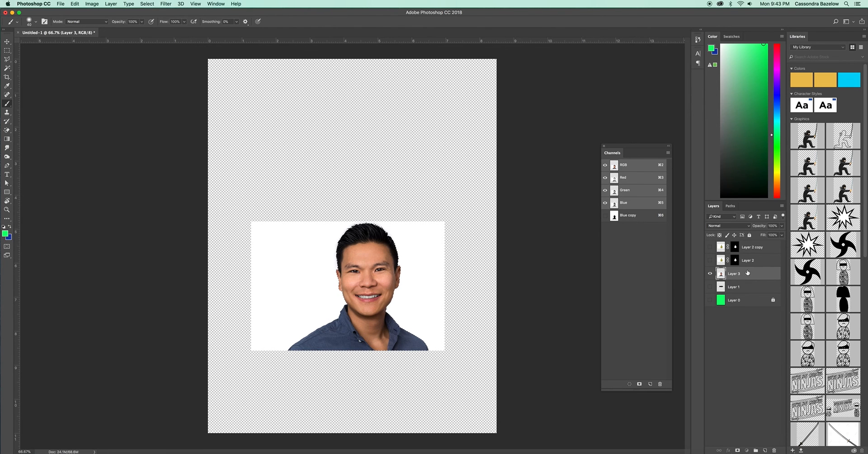
{"action": "key", "text": "super+plus"}
{"action": "key", "text": "super+plus"}
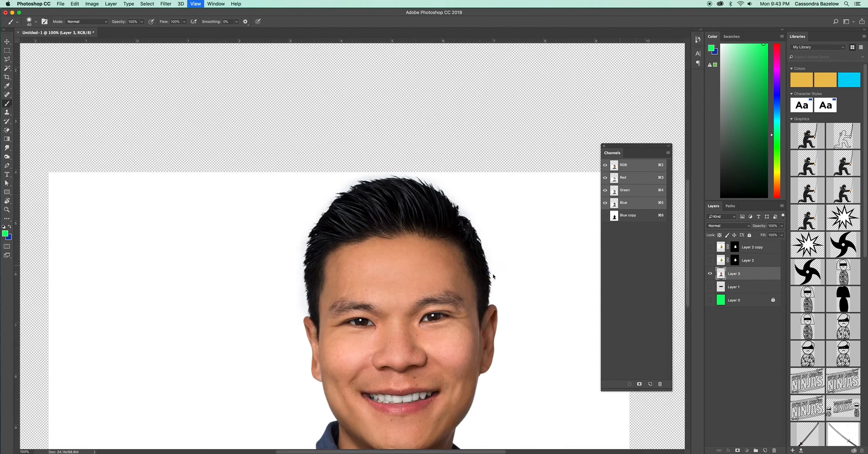
{"action": "key", "text": "super+plus"}
{"action": "key", "text": "super+plus"}
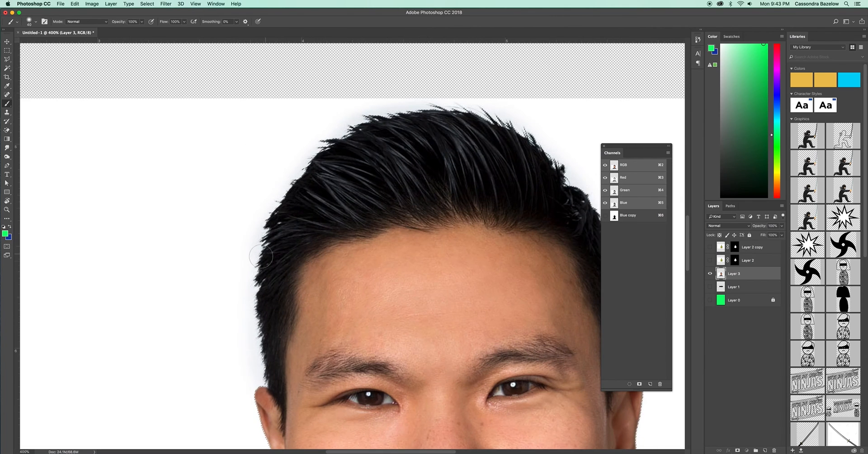
{"action": "key", "text": "super+minus"}
{"action": "key", "text": "super+minus"}
{"action": "key", "text": "super+minus"}
{"action": "key", "text": "super+minus"}
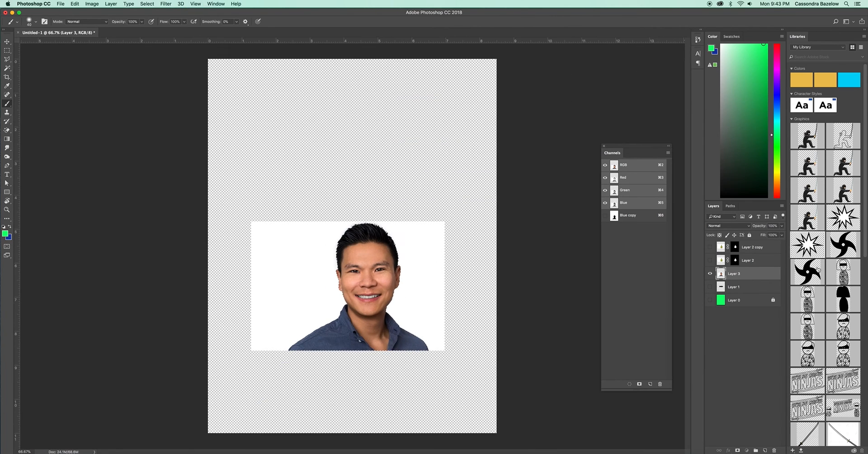
Step: Toggle Layer 1 on and off, and add a layer mask to Layer 3 from the selection
{"action": "left_click", "coordinate": [710, 286]}
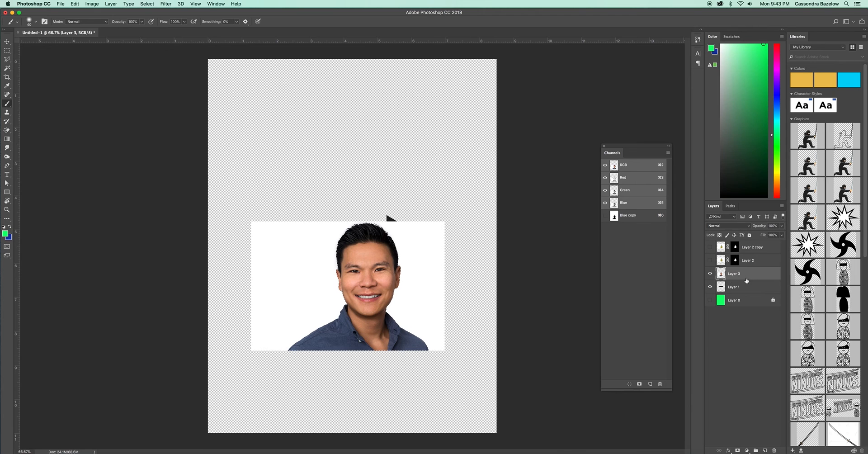
{"action": "left_click", "coordinate": [710, 287]}
{"action": "left_click", "coordinate": [738, 451]}
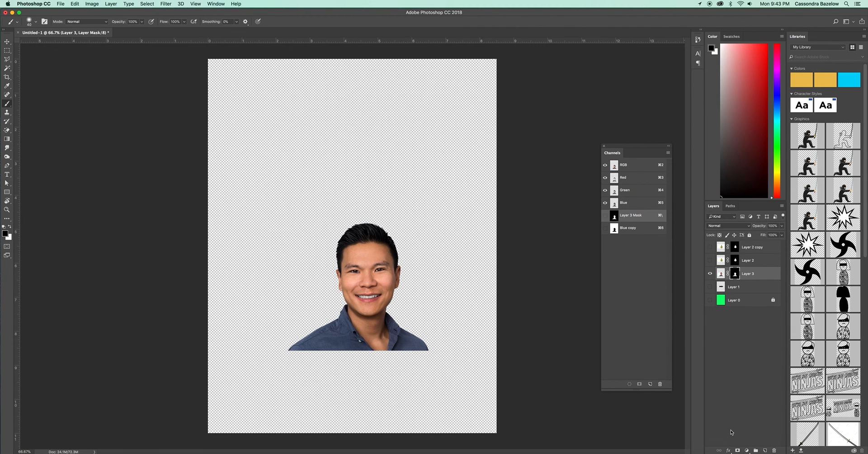
Step: Show the green Layer 0 behind the cutout and inspect the hair edges up close
{"action": "left_click", "coordinate": [710, 301]}
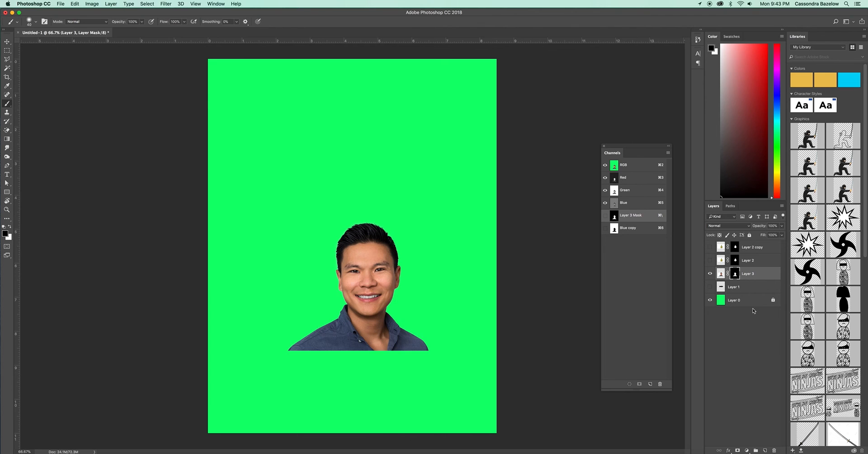
{"action": "key", "text": "super+plus"}
{"action": "key", "text": "super+plus"}
{"action": "key", "text": "super+plus"}
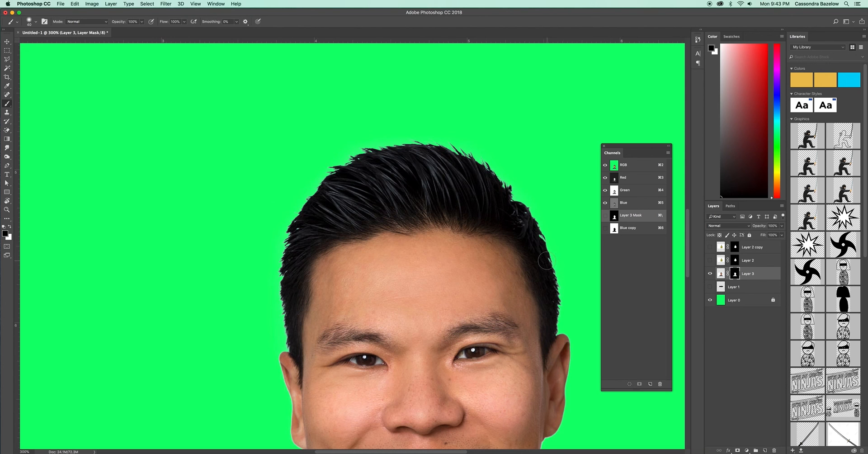
Step: Inspect the masked person on green, comparing the hair edges up close with the full-page view
{"action": "key", "text": "super+minus"}
{"action": "key", "text": "super+minus"}
{"action": "key", "text": "super+minus"}
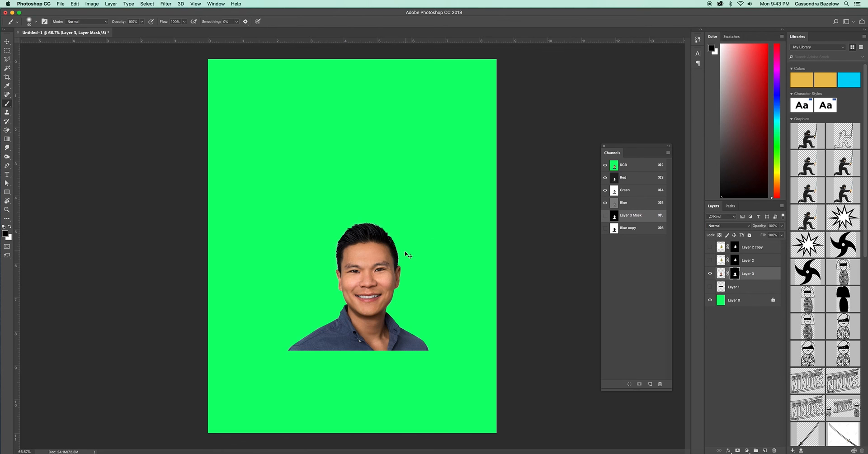
{"action": "key", "text": "super+plus"}
{"action": "key", "text": "super+plus"}
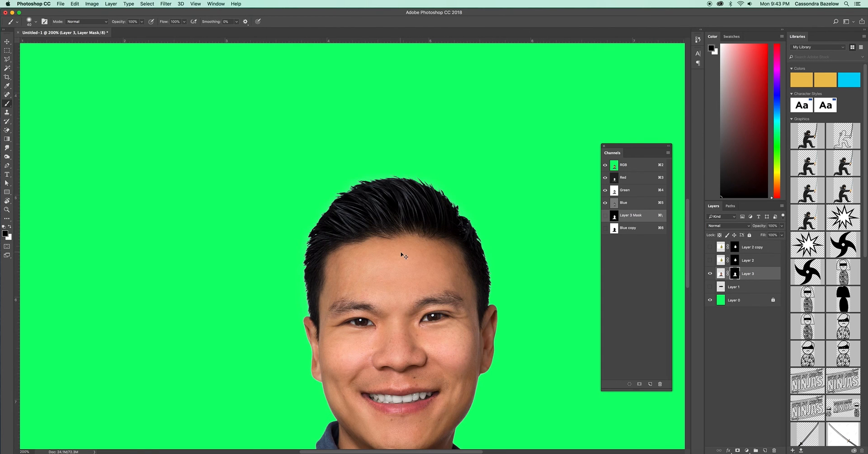
{"action": "key", "text": "super+minus"}
{"action": "key", "text": "super+minus"}
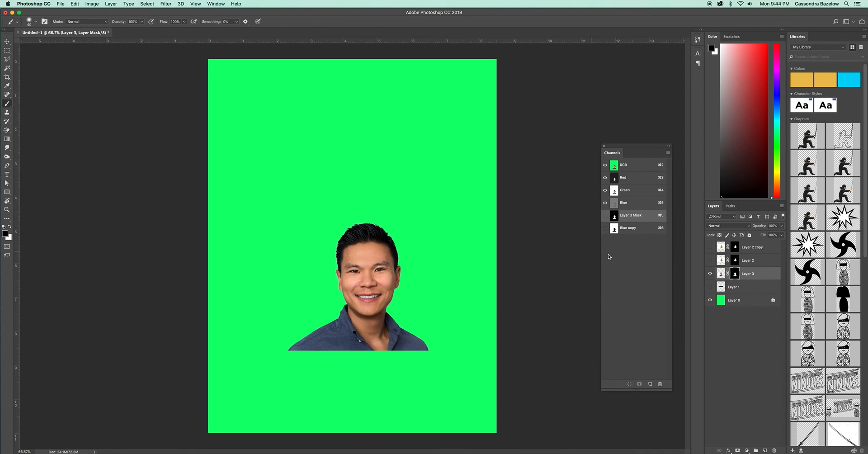
Step: Load Layer 3's mask as a selection and, in Refine Edge, set Smooth to 0 and Shift Edge to -45%
{"action": "left_click", "coordinate": [737, 275], "text": "super"}
{"action": "left_click", "coordinate": [145, 4]}
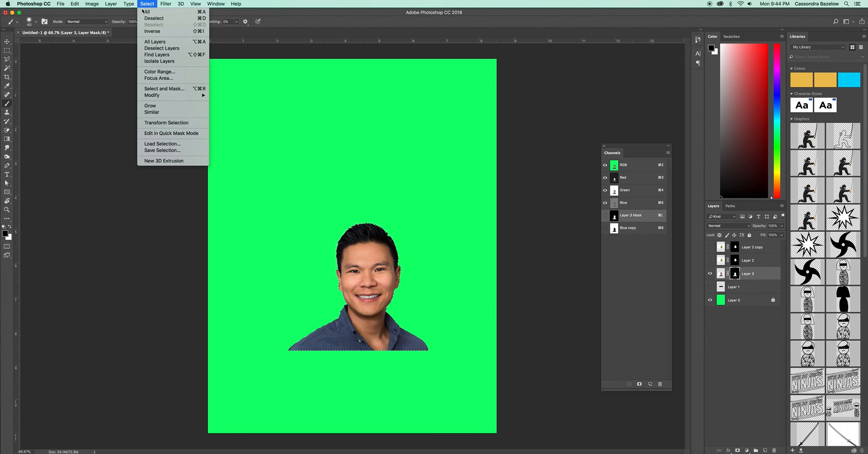
{"action": "left_click", "coordinate": [173, 89], "text": "shift"}
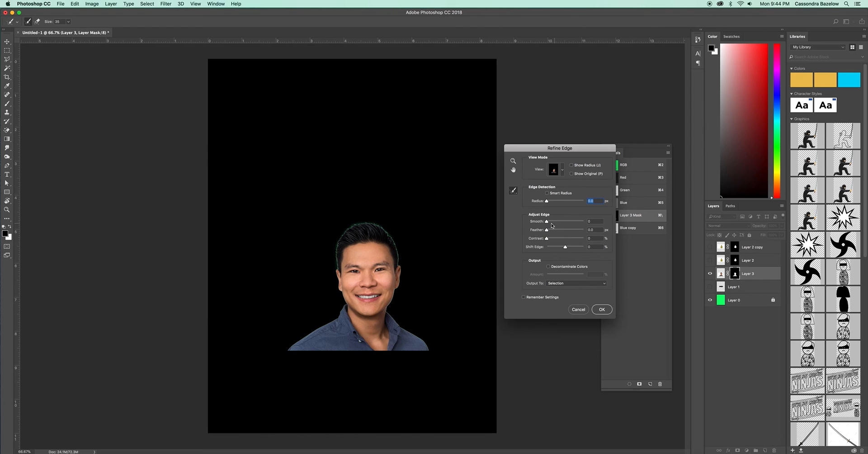
{"action": "left_click_drag", "start_coordinate": [549, 224], "coordinate": [564, 247]}
{"action": "left_click_drag", "start_coordinate": [555, 222], "coordinate": [558, 247]}
{"action": "left_click_drag", "start_coordinate": [546, 221], "coordinate": [546, 221]}
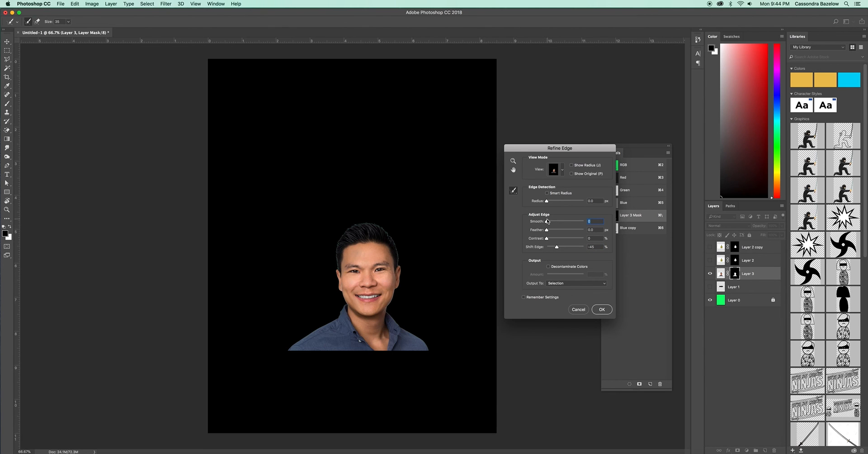
Step: Set Contrast to 26% and Shift Edge to -63%, and output the refined selection to a new layer with layer mask
{"action": "mouse_move", "coordinate": [546, 238]}
{"action": "left_mouse_down"}
{"action": "mouse_move", "coordinate": [557, 241]}
{"action": "mouse_move", "coordinate": [552, 247]}
{"action": "left_mouse_up"}
{"action": "left_click_drag", "start_coordinate": [552, 247], "coordinate": [553, 247]}
{"action": "left_click", "coordinate": [557, 283]}
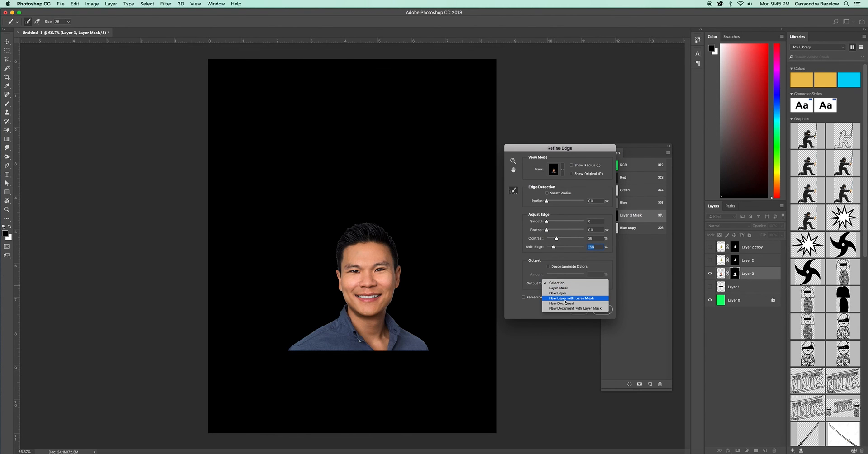
{"action": "left_click", "coordinate": [584, 300]}
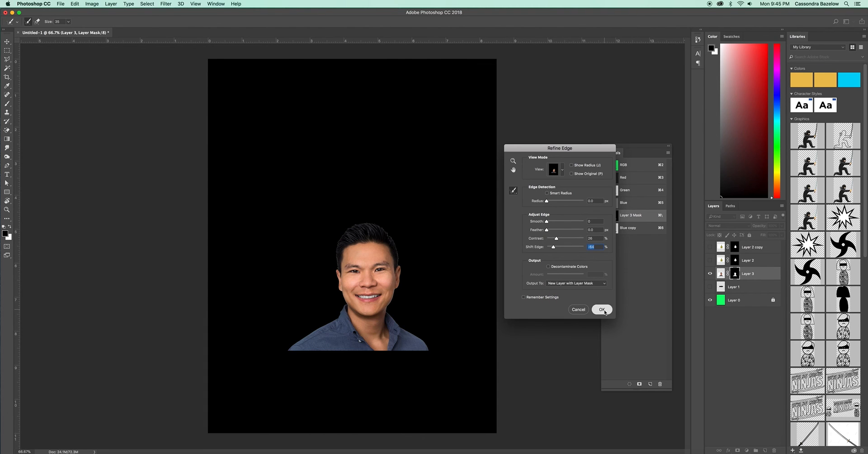
{"action": "left_click", "coordinate": [603, 310]}
Step: Compare the hair edges of Layer 3 and Layer 3 copy by alternating their visibility, ending with only Layer 3 copy shown above the green
{"action": "left_click", "coordinate": [710, 287]}
{"action": "left_click", "coordinate": [710, 274]}
{"action": "left_click", "coordinate": [710, 287]}
{"action": "left_click", "coordinate": [710, 274]}
{"action": "key", "text": "super+equal"}
{"action": "key", "text": "super+equal"}
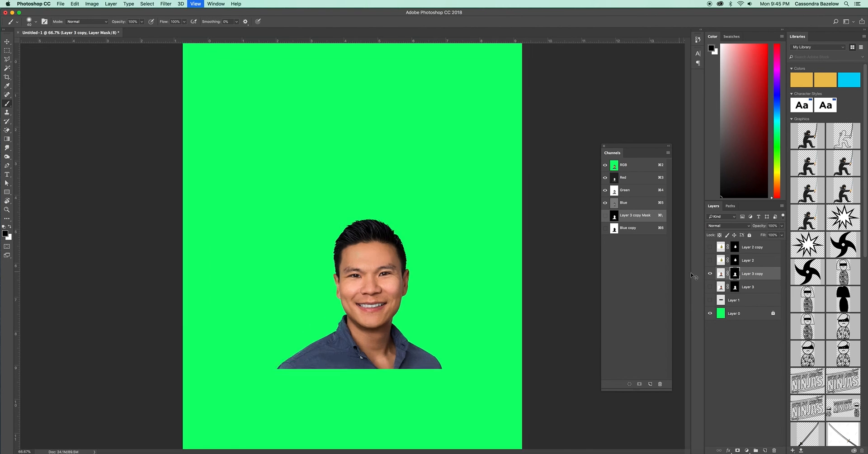
{"action": "left_click", "coordinate": [710, 287]}
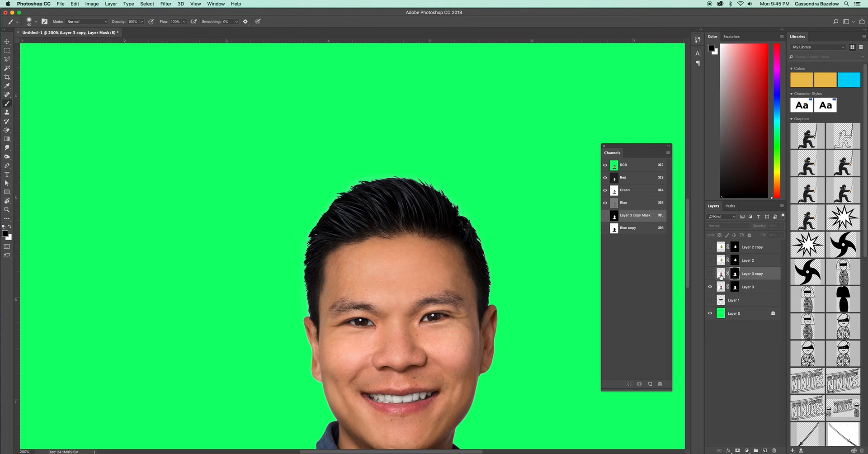
{"action": "left_click", "coordinate": [710, 274]}
{"action": "left_click", "coordinate": [710, 274]}
{"action": "left_click", "coordinate": [710, 287]}
{"action": "key", "text": "super+minus"}
{"action": "key", "text": "super+minus"}
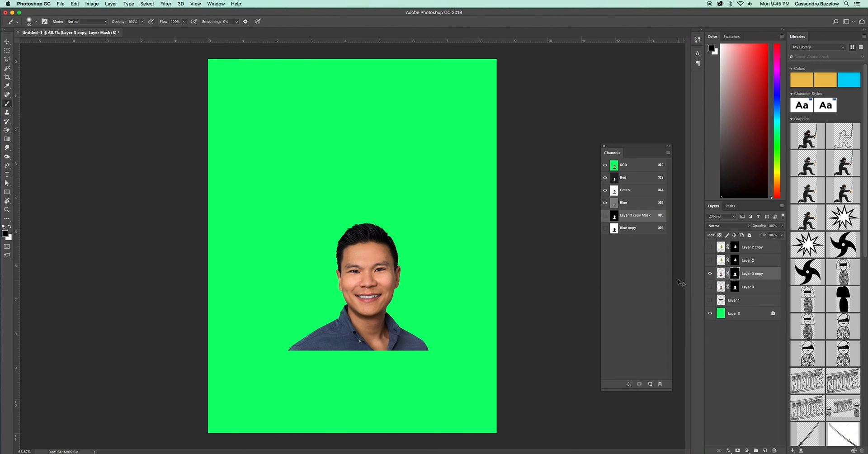
Step: Inspect the refined hair edge of Layer 3 copy at 300% and return to the whole page at 50%
{"action": "key", "text": "super+equal"}
{"action": "key", "text": "super+equal"}
{"action": "key", "text": "super+equal"}
{"action": "key", "text": "super+minus"}
{"action": "key", "text": "super+minus"}
{"action": "key", "text": "super+minus"}
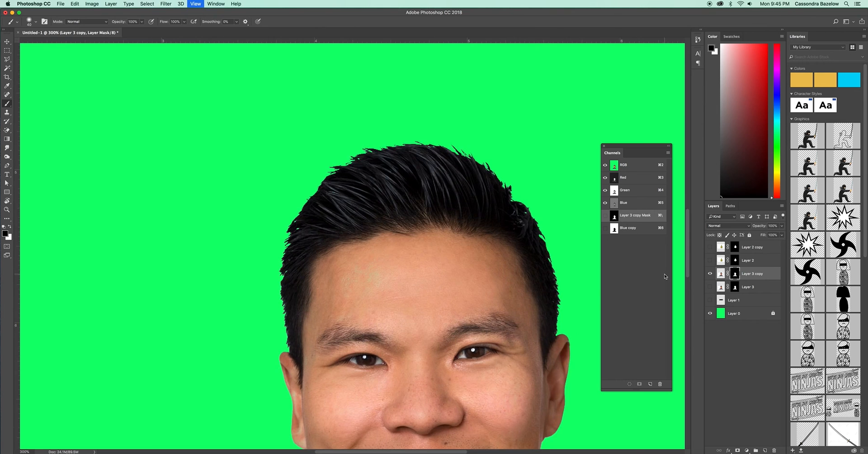
{"action": "key", "text": "super+minus"}
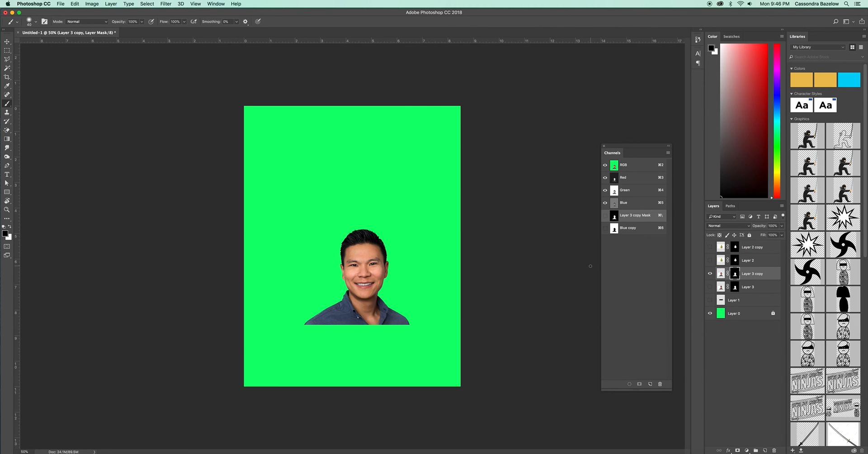
Step: Activate the Polygonal Lasso tool and display the available lasso tool variants
{"action": "left_click", "coordinate": [7, 59]}
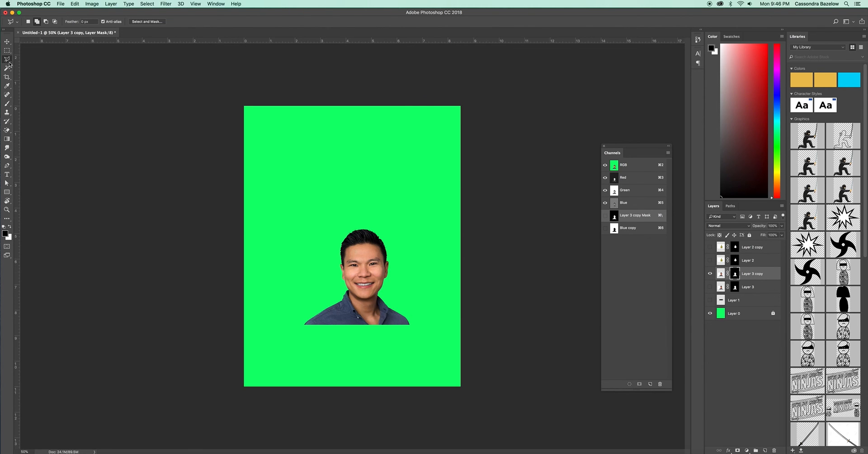
{"action": "right_click", "coordinate": [9, 61]}
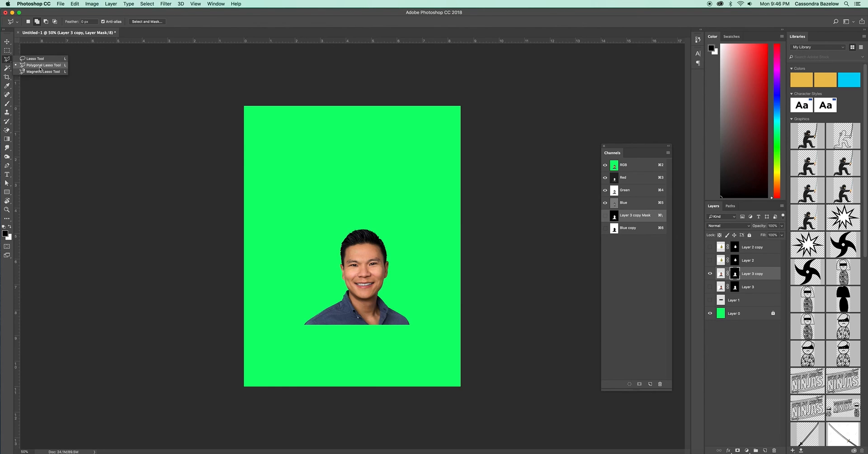
{"action": "left_click", "coordinate": [9, 59]}
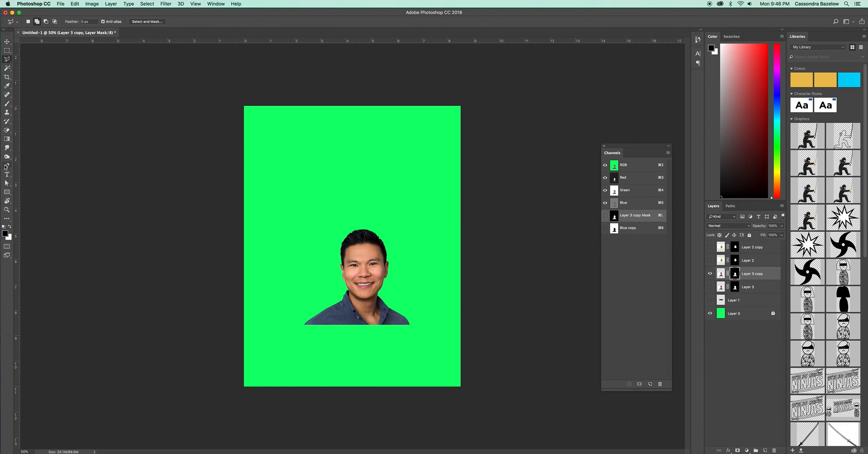
Step: Draw a closed black freeform shape with straight and curved segments above the person's head using the Pen tool
{"action": "left_click", "coordinate": [8, 166]}
{"action": "right_click", "coordinate": [8, 167]}
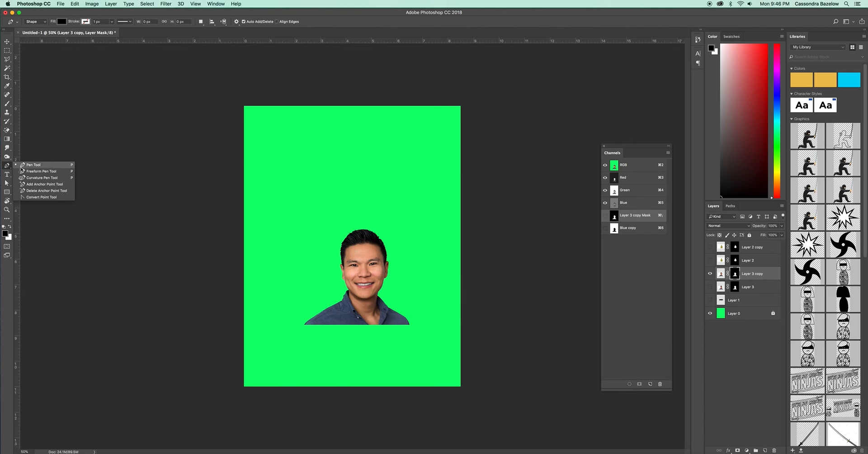
{"action": "left_click", "coordinate": [30, 168]}
{"action": "left_click", "coordinate": [300, 168]}
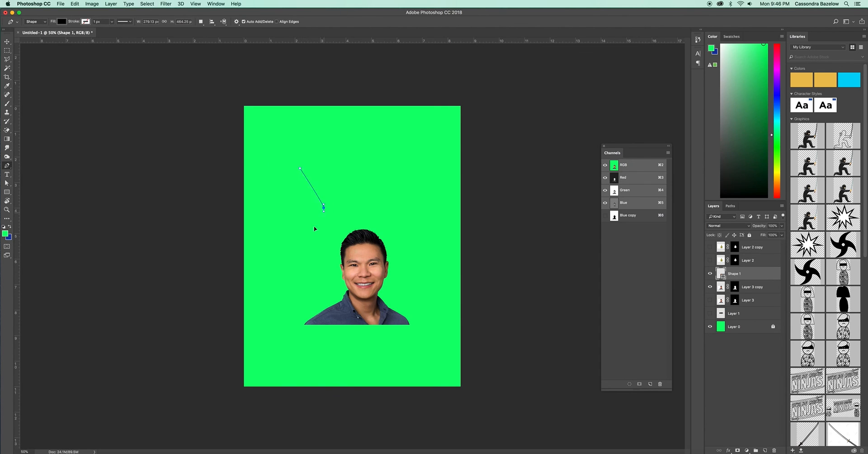
{"action": "left_click_drag", "start_coordinate": [324, 207], "coordinate": [346, 180]}
{"action": "left_click", "coordinate": [342, 227]}
{"action": "left_click_drag", "start_coordinate": [393, 213], "coordinate": [400, 193]}
{"action": "left_click_drag", "start_coordinate": [389, 152], "coordinate": [372, 139]}
{"action": "left_click_drag", "start_coordinate": [314, 145], "coordinate": [305, 153]}
{"action": "left_click", "coordinate": [300, 168]}
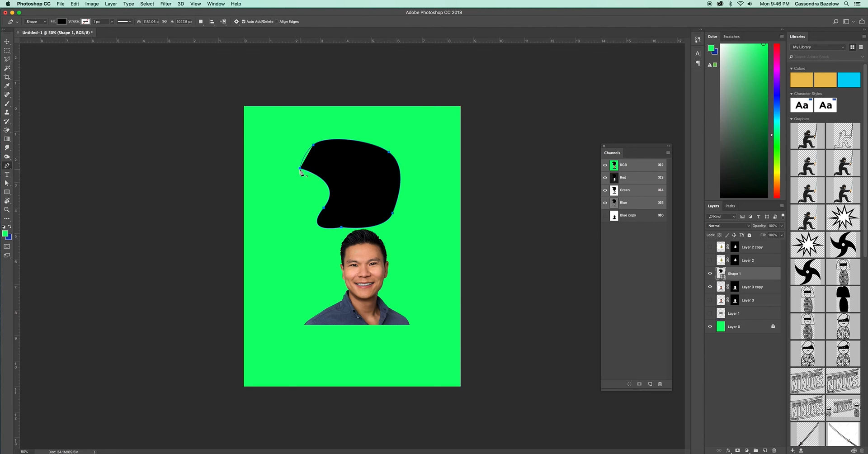
Step: Undo the pen-drawn shape step by step until its layer is gone
{"action": "key", "text": "super+alt+z"}
{"action": "key", "text": "super+alt+z"}
{"action": "key", "text": "super+alt+z"}
{"action": "key", "text": "super+alt+z"}
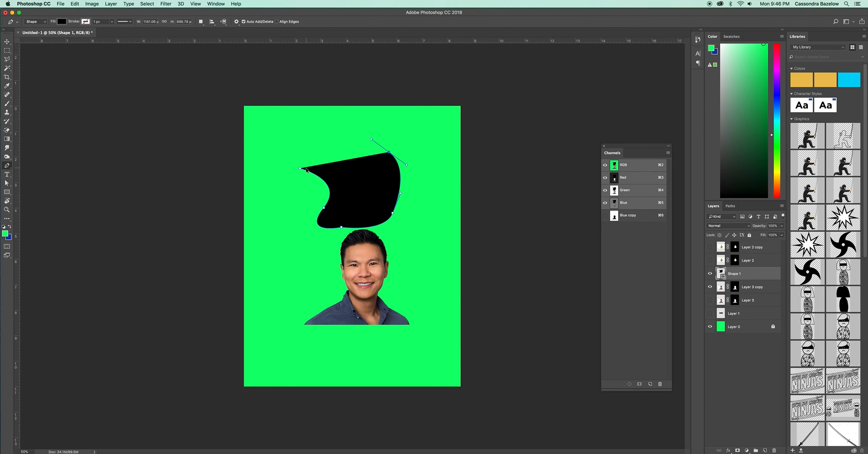
{"action": "key", "text": "super+alt+z"}
{"action": "key", "text": "super+alt+z"}
{"action": "key", "text": "super+alt+z"}
{"action": "key", "text": "super+alt+z"}
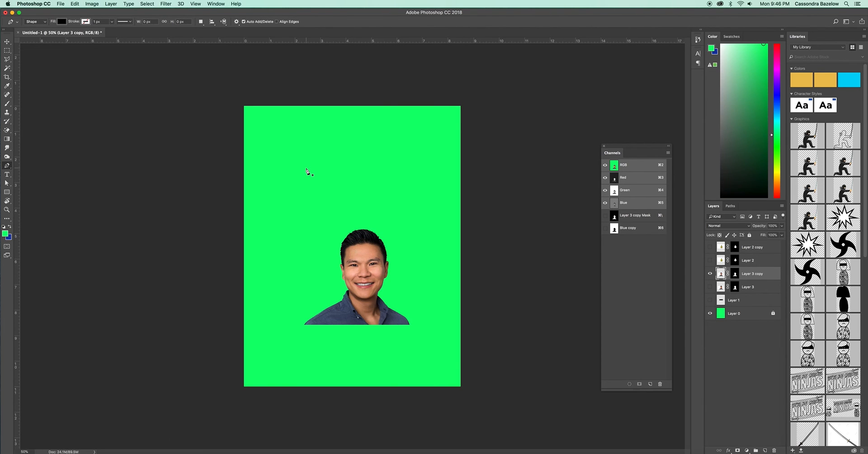
Step: Return to the Polygonal Lasso tool, hide Layer 3 copy, view the arrow on Layer 1, and leave the pear on Layer 2 copy showing
{"action": "left_click", "coordinate": [13, 59]}
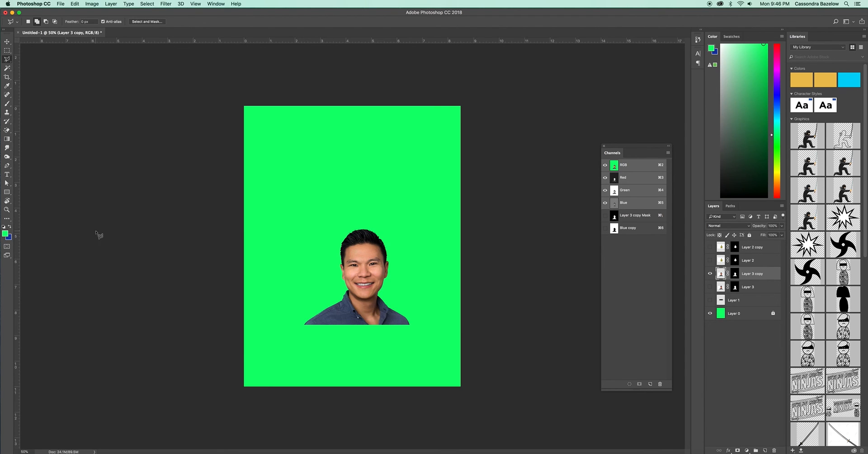
{"action": "left_click", "coordinate": [710, 274]}
{"action": "left_click", "coordinate": [710, 300]}
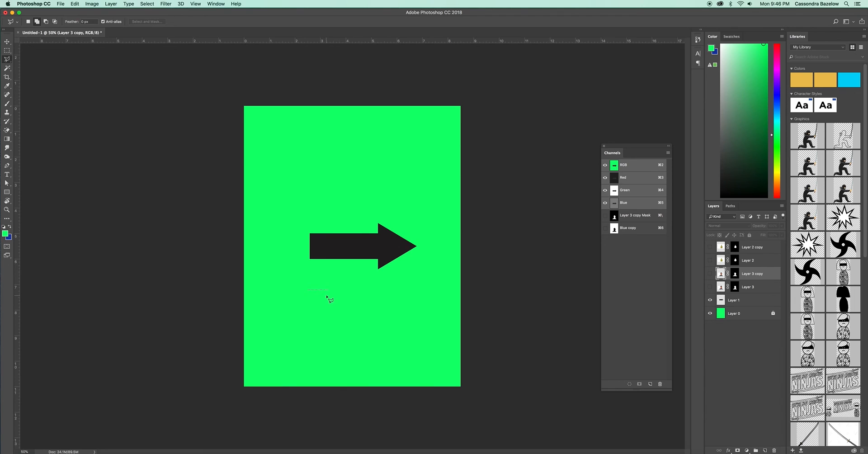
{"action": "left_click", "coordinate": [710, 300]}
{"action": "left_click", "coordinate": [710, 261]}
{"action": "left_click", "coordinate": [709, 261]}
{"action": "left_click", "coordinate": [709, 246]}
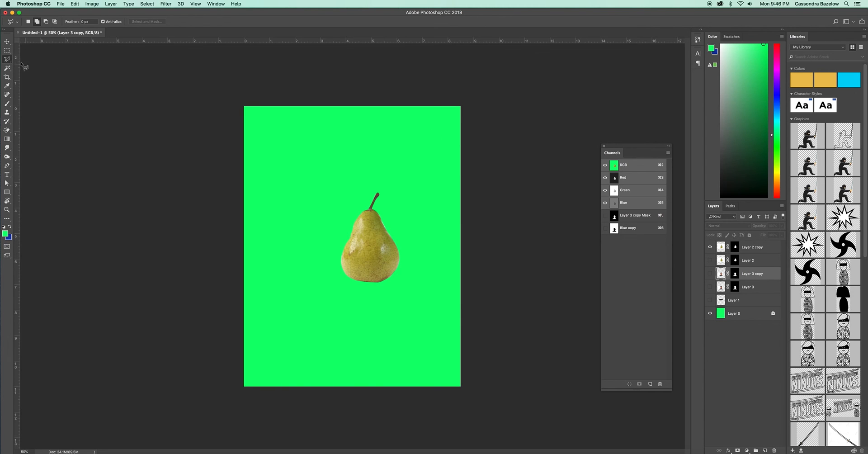
{"action": "left_click", "coordinate": [6, 60]}
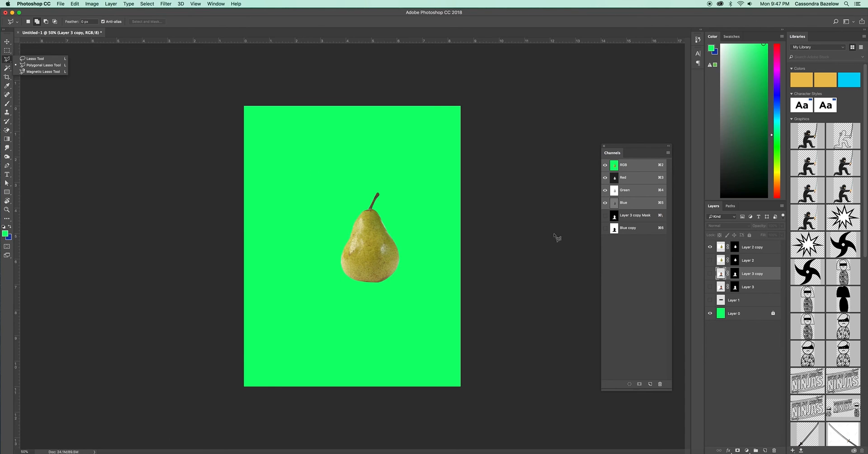
{"action": "left_click", "coordinate": [573, 305]}
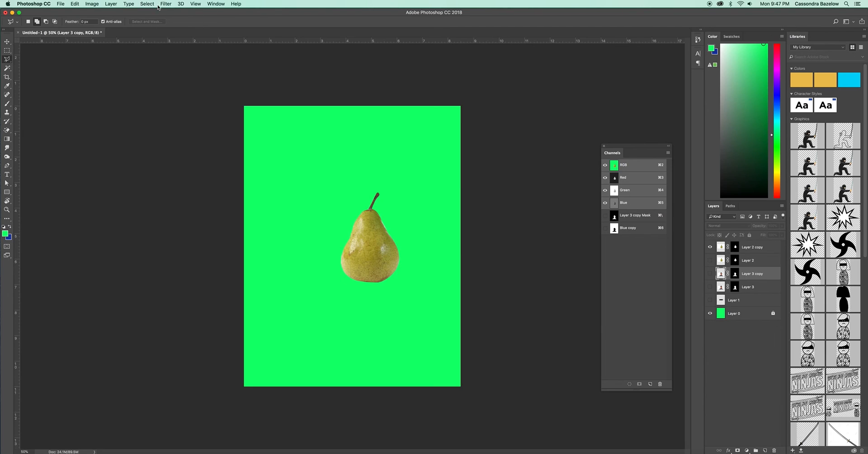
Step: Load Layer 2 copy's mask as a selection and adjust its Smooth amount in Refine Edge
{"action": "left_click", "coordinate": [761, 250]}
{"action": "left_click", "coordinate": [735, 247], "text": "super"}
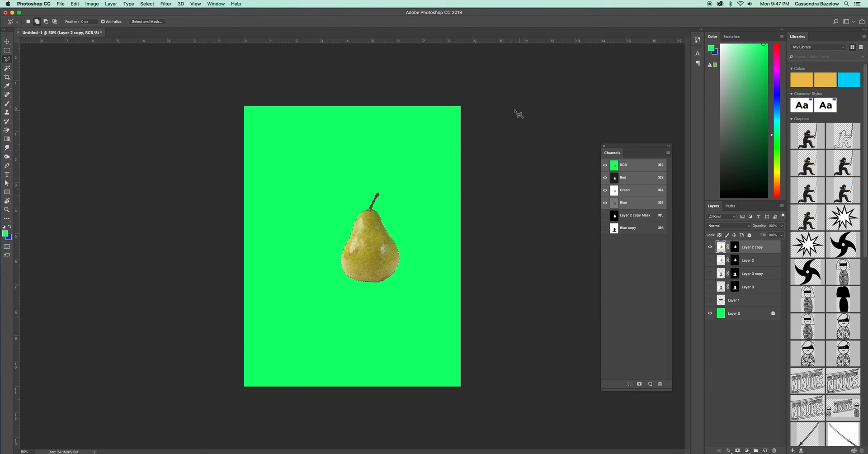
{"action": "left_click", "coordinate": [147, 3]}
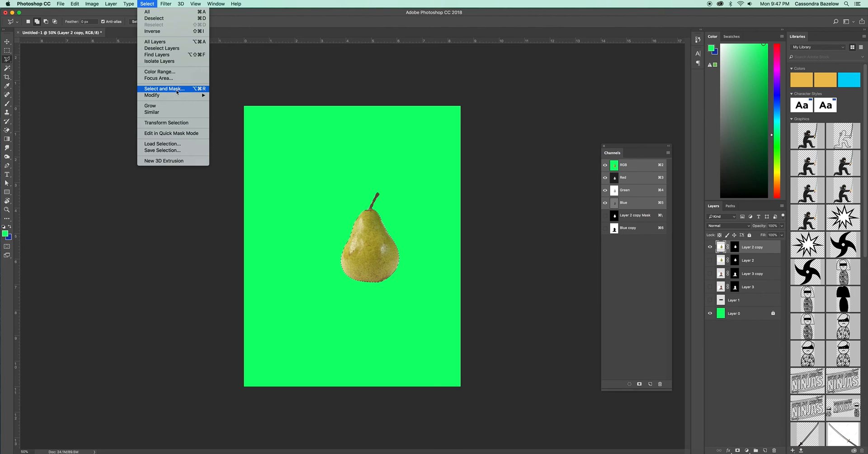
{"action": "left_click", "coordinate": [155, 89], "text": "alt"}
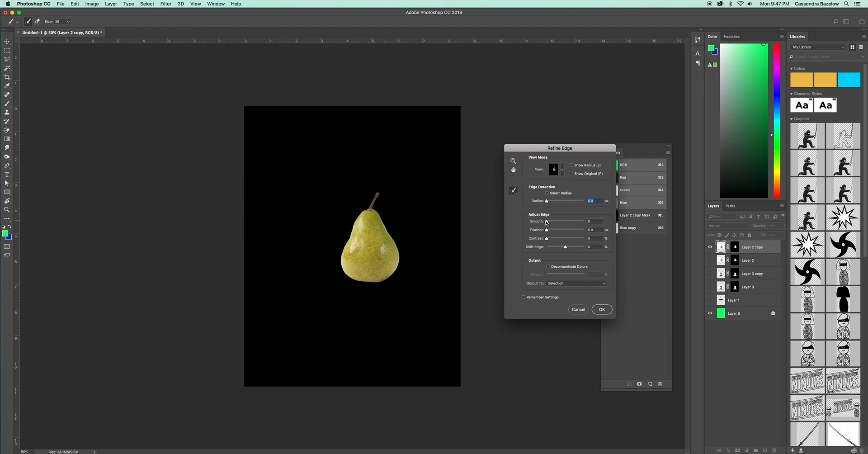
{"action": "left_click_drag", "start_coordinate": [547, 222], "coordinate": [563, 220]}
{"action": "left_click", "coordinate": [605, 312]}
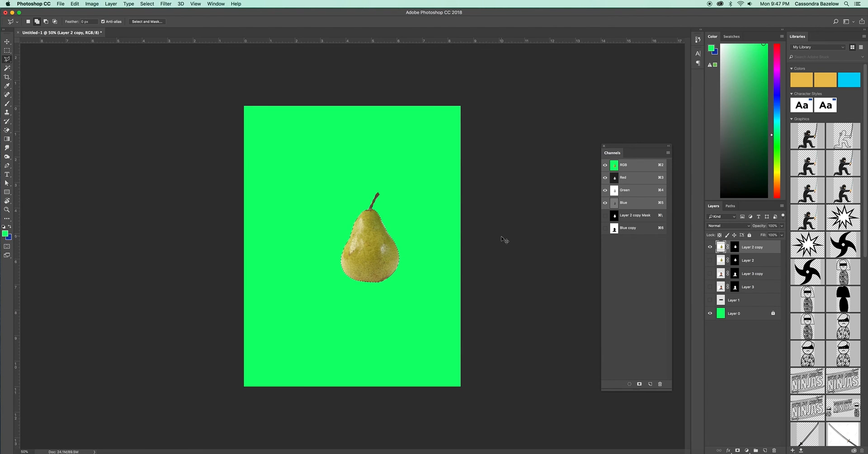
Step: Activate the Brush tool with default black and white colours and target Layer 2 copy's mask
{"action": "key", "text": "super+plus"}
{"action": "key", "text": "super+plus"}
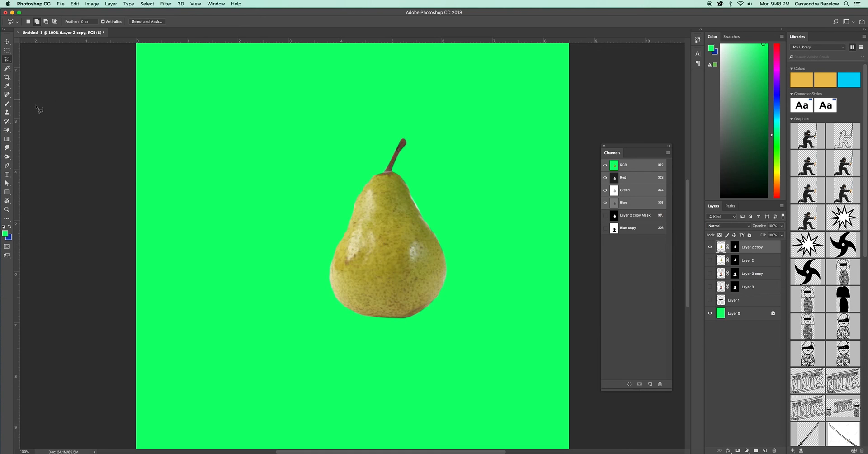
{"action": "left_click", "coordinate": [7, 104]}
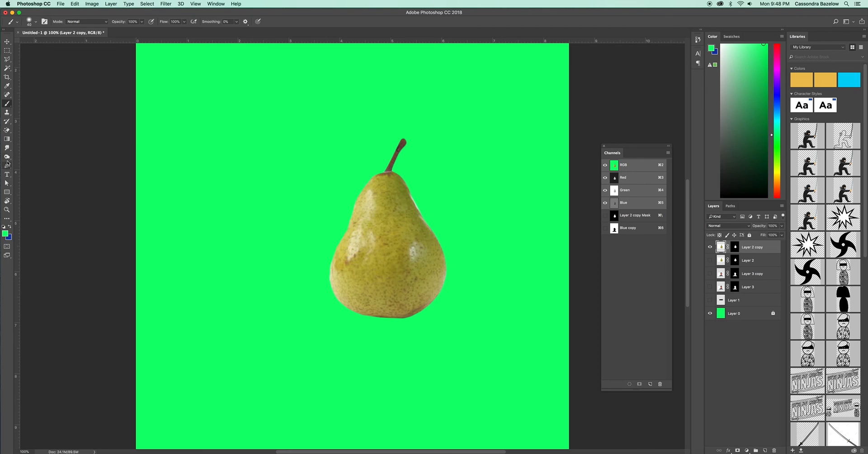
{"action": "left_click", "coordinate": [4, 227]}
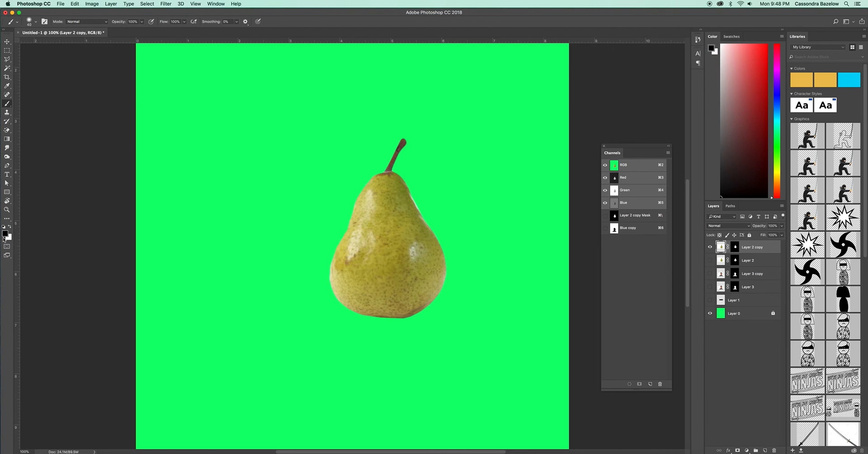
{"action": "left_click", "coordinate": [733, 251]}
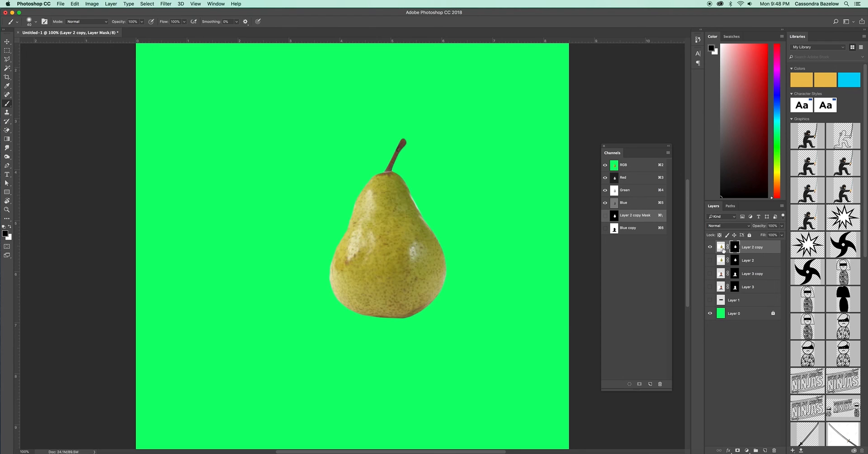
Step: Alternate between Layer 2 copy's image and its layer mask as the editing target, ending on the image
{"action": "left_click", "coordinate": [722, 248]}
{"action": "left_click", "coordinate": [736, 250]}
{"action": "left_click", "coordinate": [722, 248]}
{"action": "left_click", "coordinate": [736, 250]}
{"action": "left_click", "coordinate": [722, 248]}
{"action": "left_click", "coordinate": [736, 249]}
{"action": "left_click", "coordinate": [722, 252]}
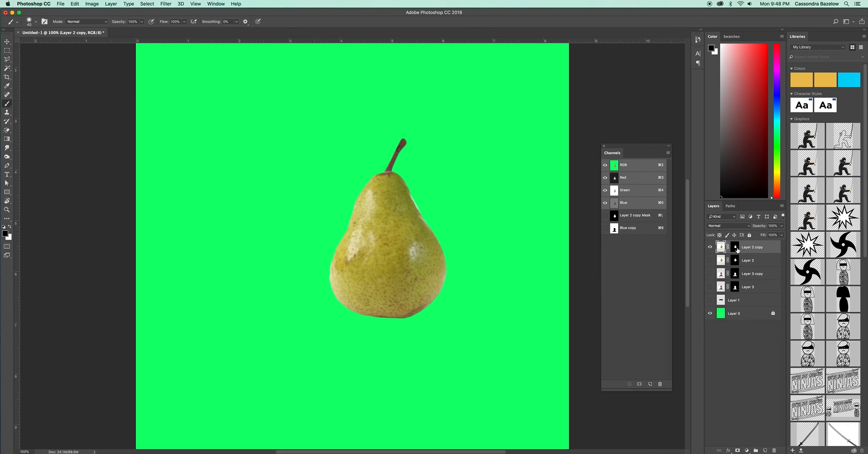
Step: Target Layer 2 copy's layer mask, brush a black zigzag across the pear's right side, and undo the stroke
{"action": "left_click", "coordinate": [736, 249]}
{"action": "left_click", "coordinate": [720, 248]}
{"action": "left_click", "coordinate": [736, 249]}
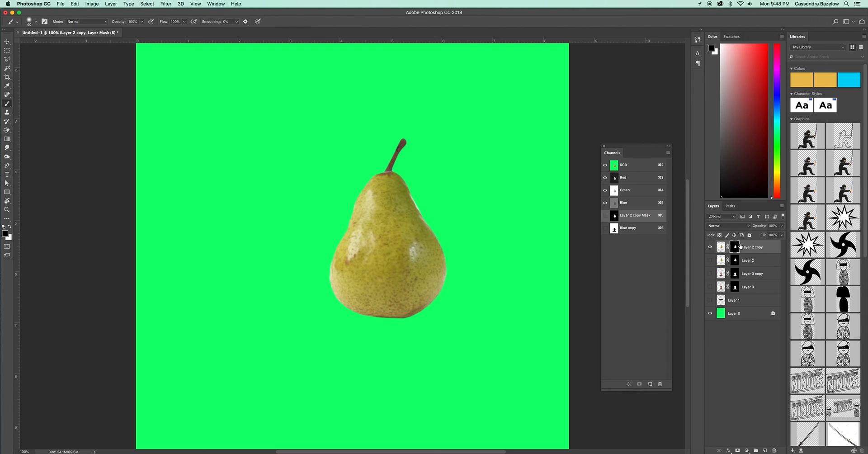
{"action": "left_click", "coordinate": [0, 116]}
{"action": "left_click", "coordinate": [11, 105]}
{"action": "mouse_move", "coordinate": [442, 202]}
{"action": "left_mouse_down"}
{"action": "mouse_move", "coordinate": [426, 209]}
{"action": "mouse_move", "coordinate": [446, 223]}
{"action": "mouse_move", "coordinate": [445, 268]}
{"action": "left_mouse_up"}
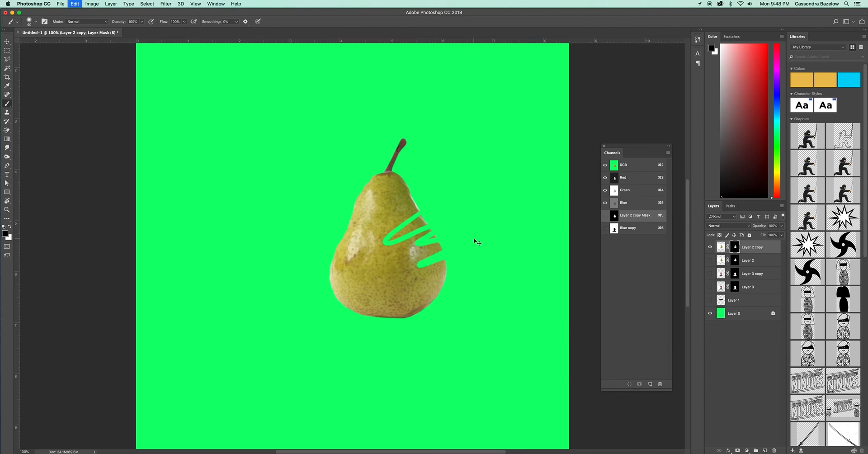
{"action": "key", "text": "super+z"}
Step: Swap the foreground to white, brush a zigzag on the mask beyond the pear's right edge, and undo it
{"action": "key", "text": "x"}
{"action": "mouse_move", "coordinate": [423, 237]}
{"action": "left_mouse_down"}
{"action": "mouse_move", "coordinate": [487, 213]}
{"action": "mouse_move", "coordinate": [452, 274]}
{"action": "left_mouse_up"}
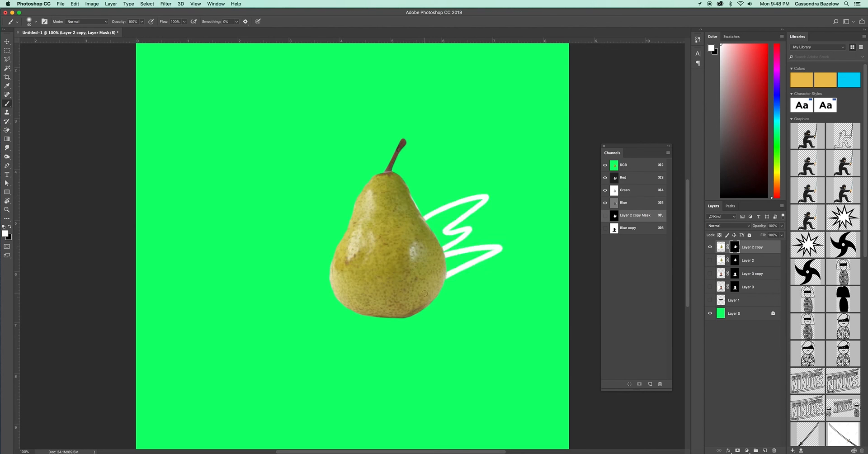
{"action": "key", "text": "super+z"}
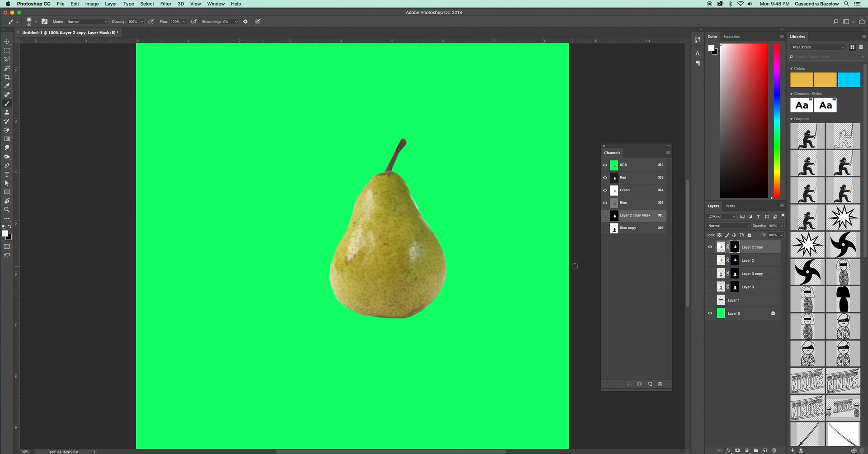
Step: Hide Layer 2 copy and show the person cutout on Layer 3 copy
{"action": "left_click", "coordinate": [710, 247]}
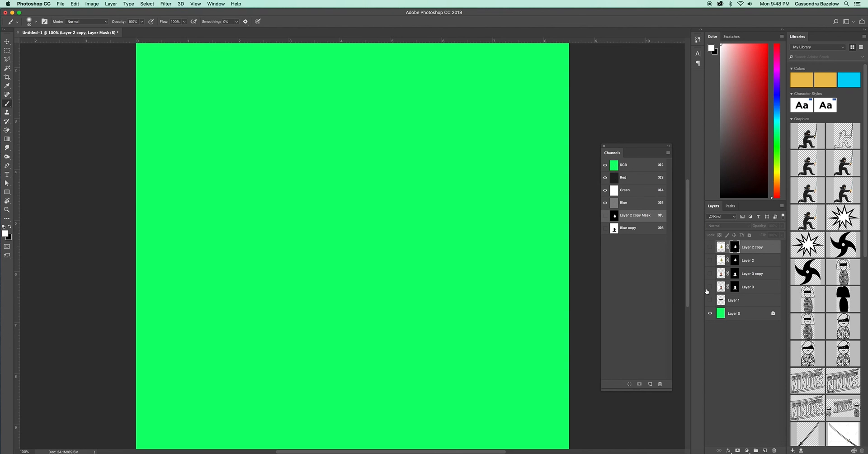
{"action": "left_click", "coordinate": [710, 286]}
{"action": "left_click", "coordinate": [710, 285]}
{"action": "left_click", "coordinate": [710, 274]}
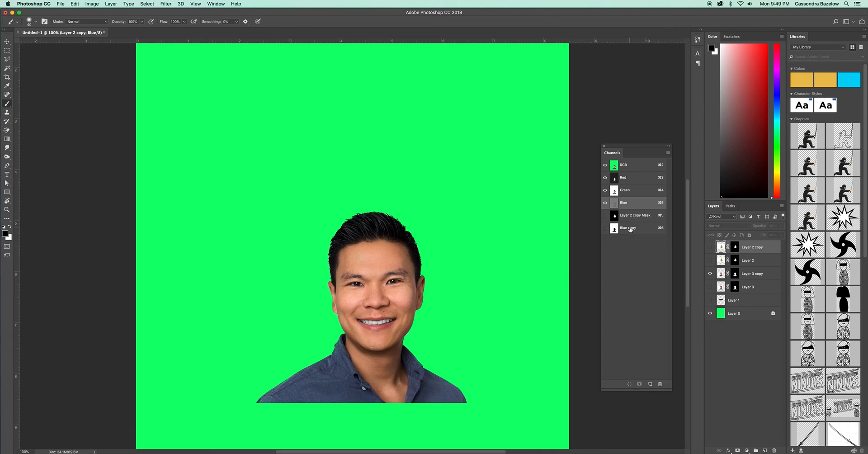
Step: Display the Blue copy channel alone and run the Burn tool over the upper part of the head silhouette
{"action": "left_click", "coordinate": [631, 229]}
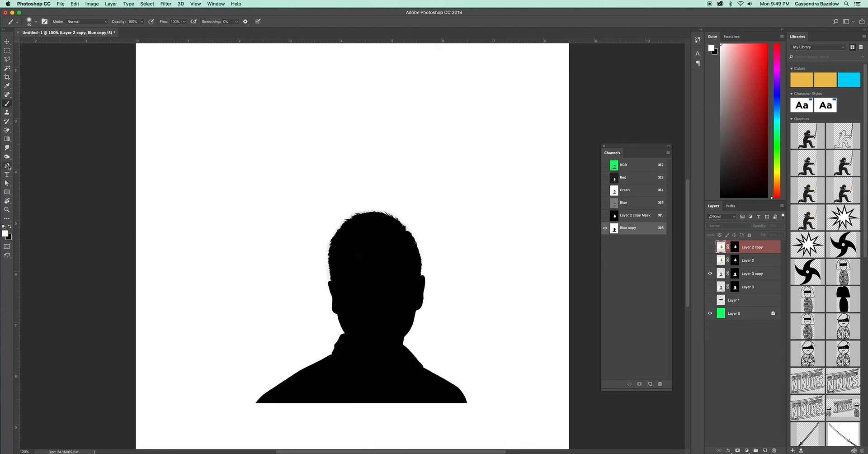
{"action": "left_click", "coordinate": [5, 159]}
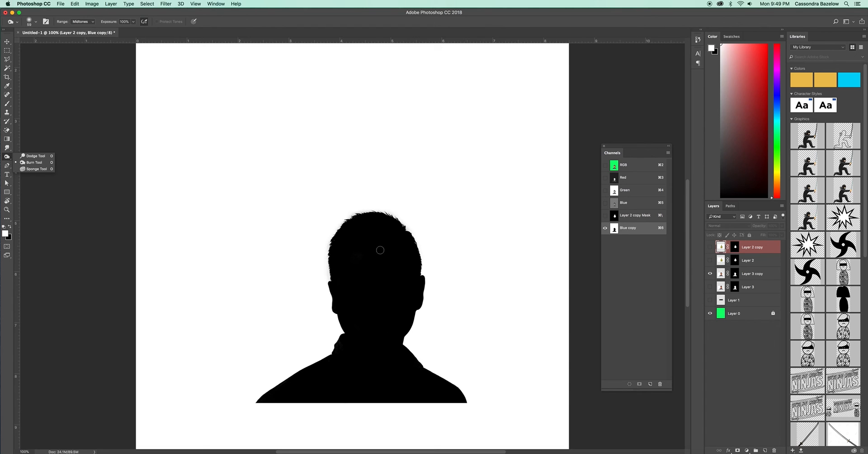
{"action": "left_click_drag", "start_coordinate": [341, 252], "coordinate": [366, 250]}
Step: Restore the RGB view with Layer 3 copy visible and the Blue copy channel hidden, and select Layer 3 copy
{"action": "left_click", "coordinate": [712, 274]}
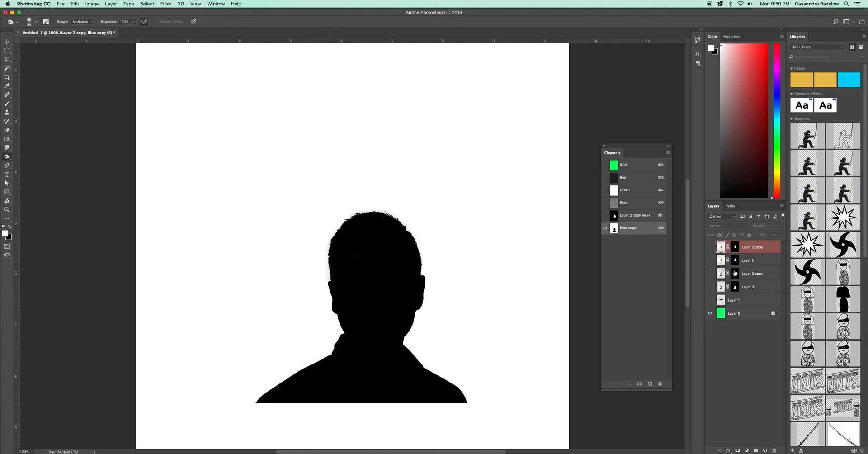
{"action": "left_click", "coordinate": [710, 274]}
{"action": "left_click", "coordinate": [605, 165]}
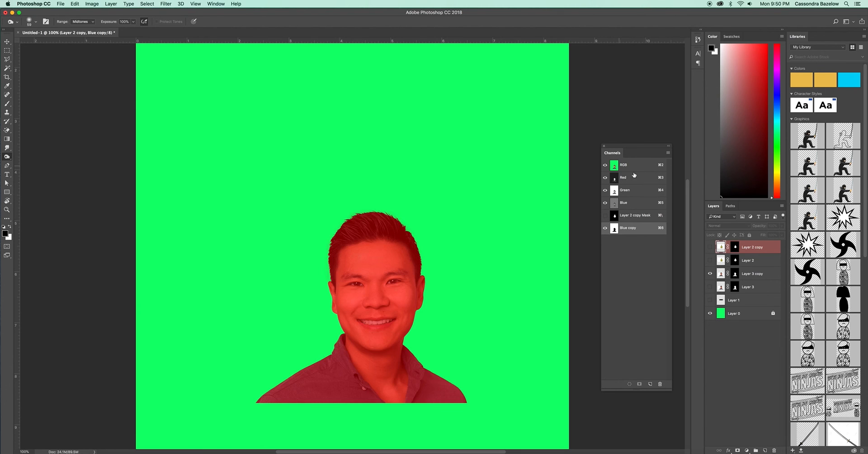
{"action": "left_click", "coordinate": [605, 228]}
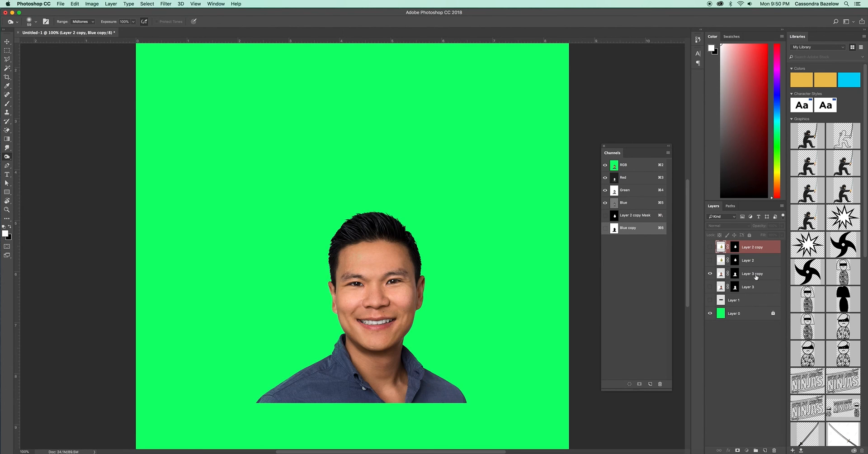
{"action": "left_click", "coordinate": [727, 277]}
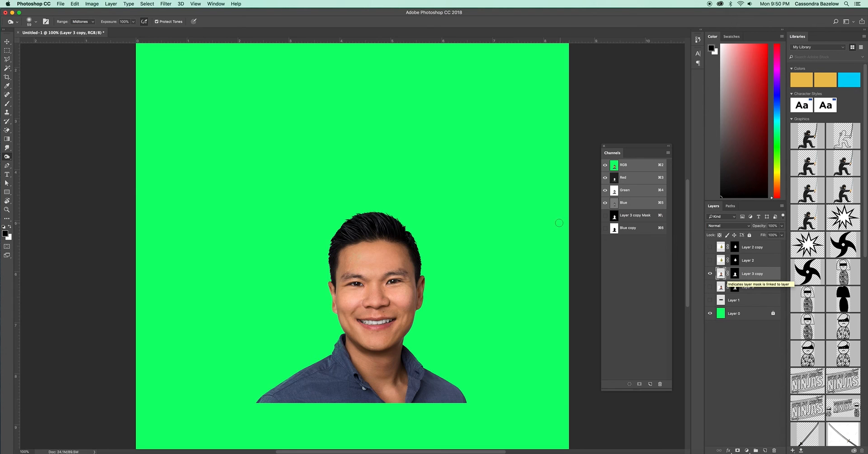
Step: Overlay the Blue copy channel on the person, make it the active channel, and hide the overlay
{"action": "left_click", "coordinate": [605, 228]}
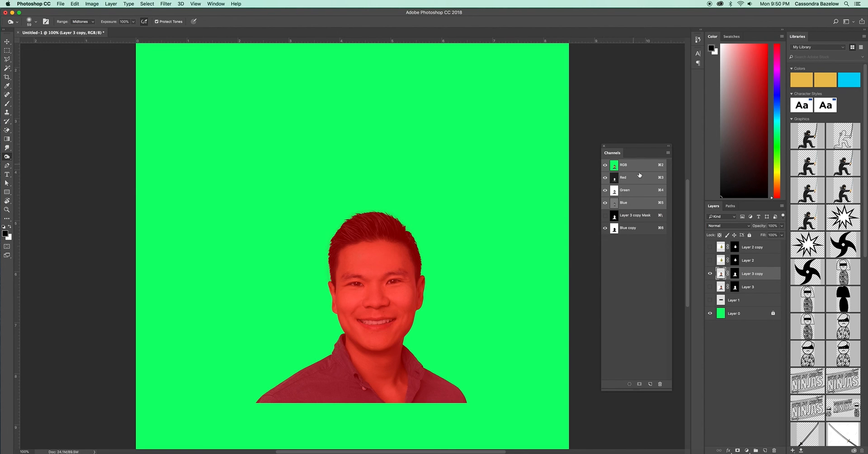
{"action": "left_click", "coordinate": [642, 231]}
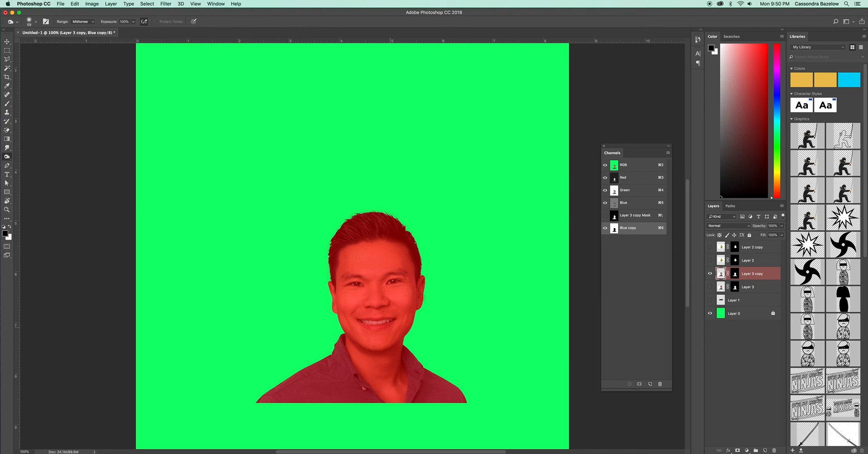
{"action": "left_click", "coordinate": [606, 228]}
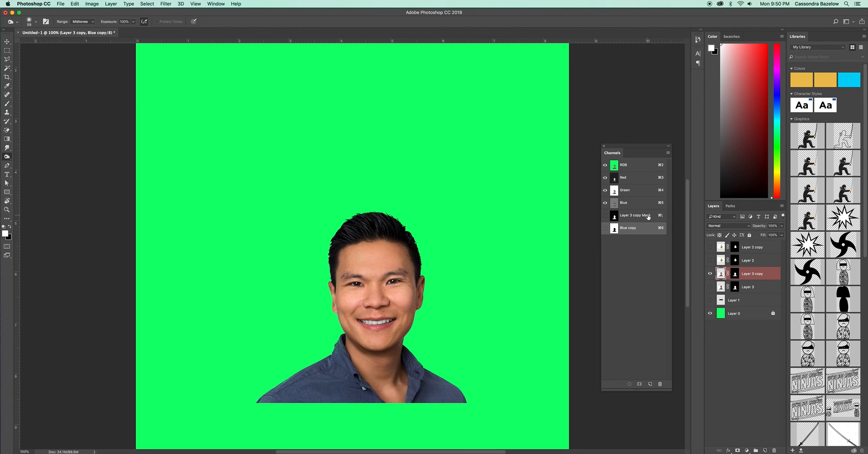
Step: Try starting a Magnetic Lasso selection on the person's face and cancel it
{"action": "left_click", "coordinate": [8, 61]}
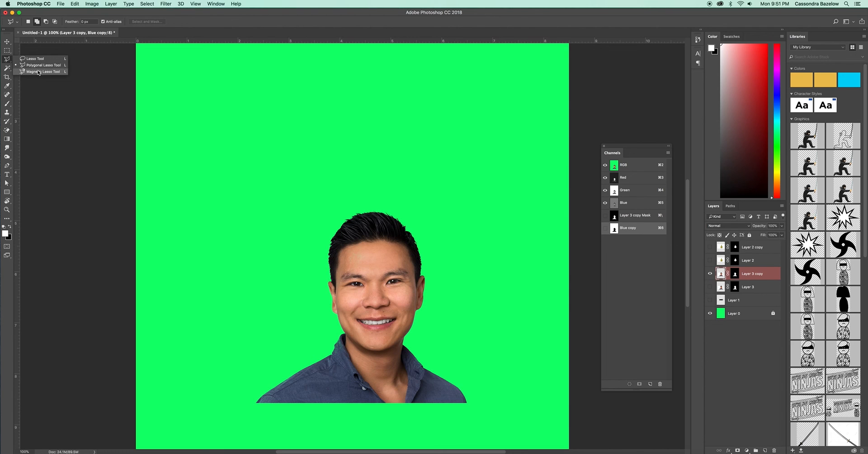
{"action": "left_click", "coordinate": [38, 71]}
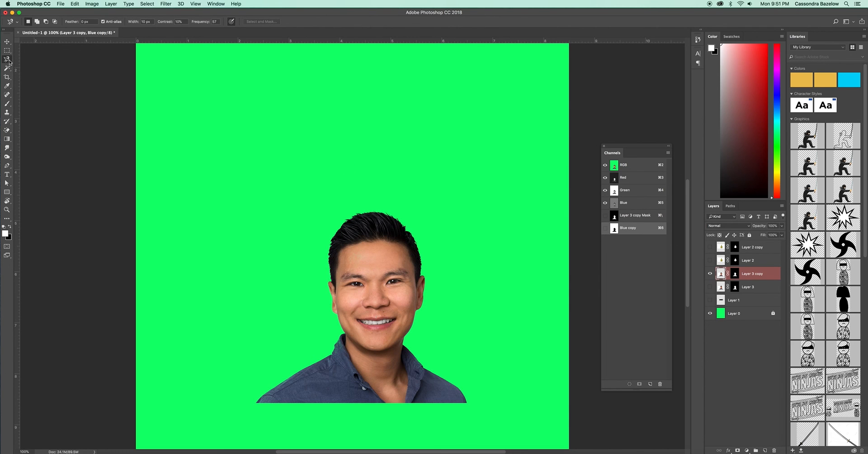
{"action": "left_click", "coordinate": [367, 298]}
{"action": "key", "text": "Escape"}
Step: Switch the lasso back to the Polygonal Lasso tool
{"action": "mouse_move", "coordinate": [8, 61]}
{"action": "left_mouse_down"}
{"action": "mouse_move", "coordinate": [24, 65]}
{"action": "mouse_move", "coordinate": [9, 66]}
{"action": "left_mouse_up"}
{"action": "left_click", "coordinate": [24, 65]}
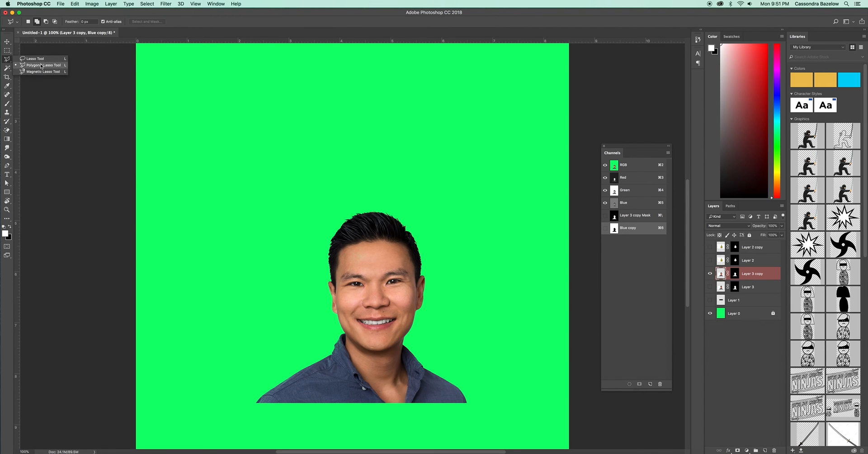
{"action": "left_click", "coordinate": [4, 60]}
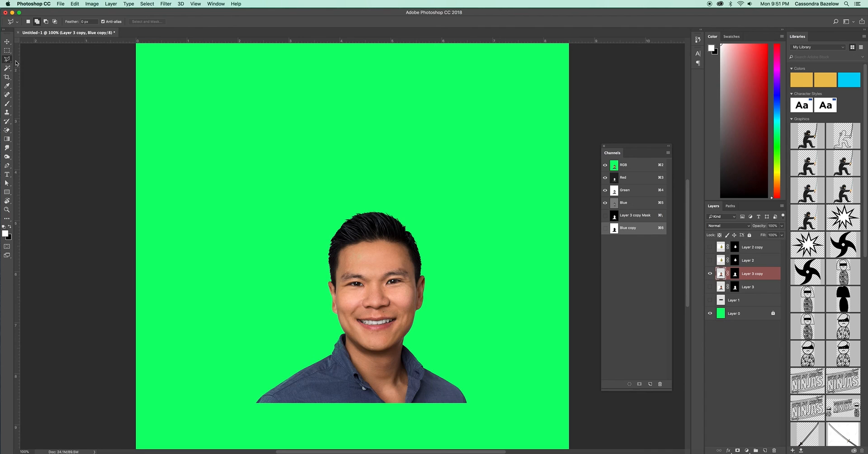